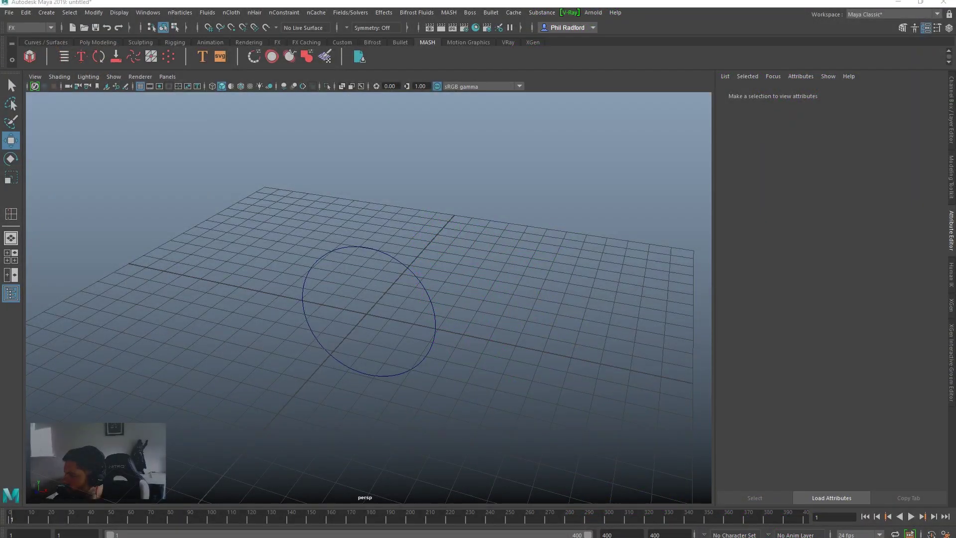
Step: Orbit around nurbsCircle1 on the grid and marquee-select the circle curve
left_click_drag(462, 279, 451, 299, "alt")
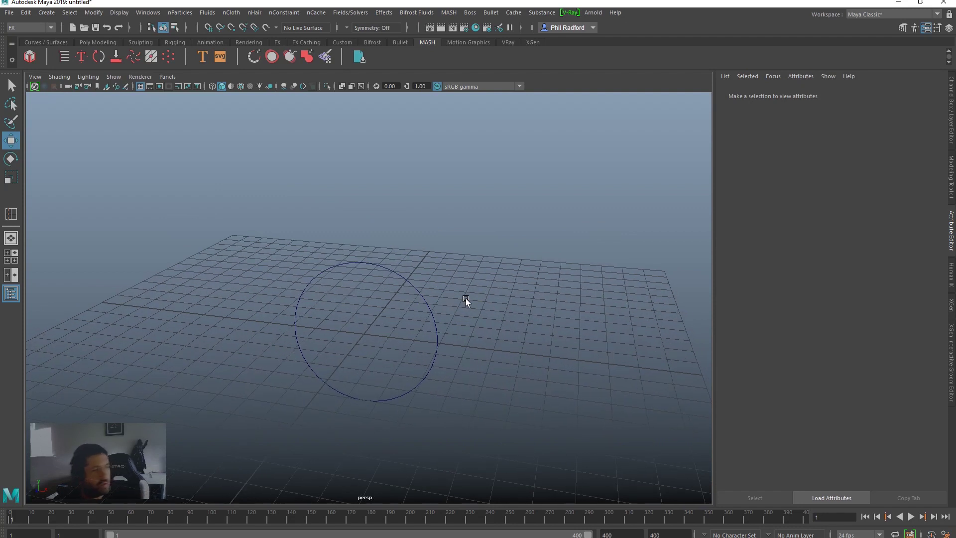
left_click_drag(466, 300, 503, 339, "alt")
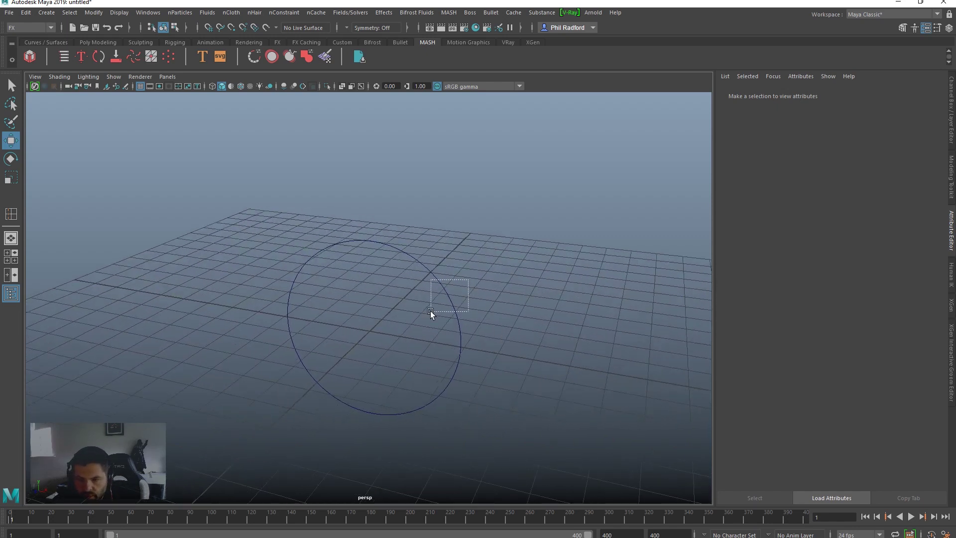
left_click_drag(430, 311, 431, 312)
left_click_drag(588, 344, 454, 330, "alt")
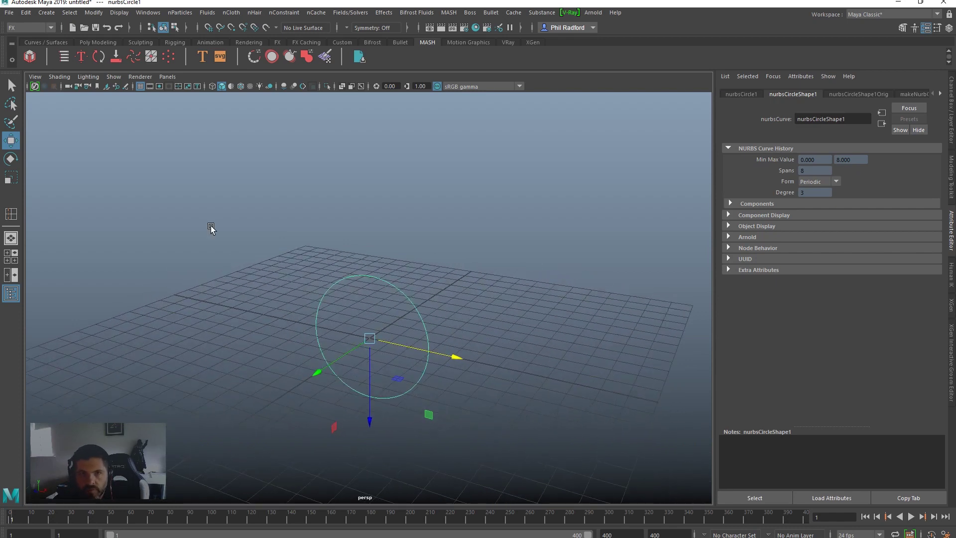
Step: Add a Wave nonlinear deformer to the circle from the Animation menu set
left_click(25, 28)
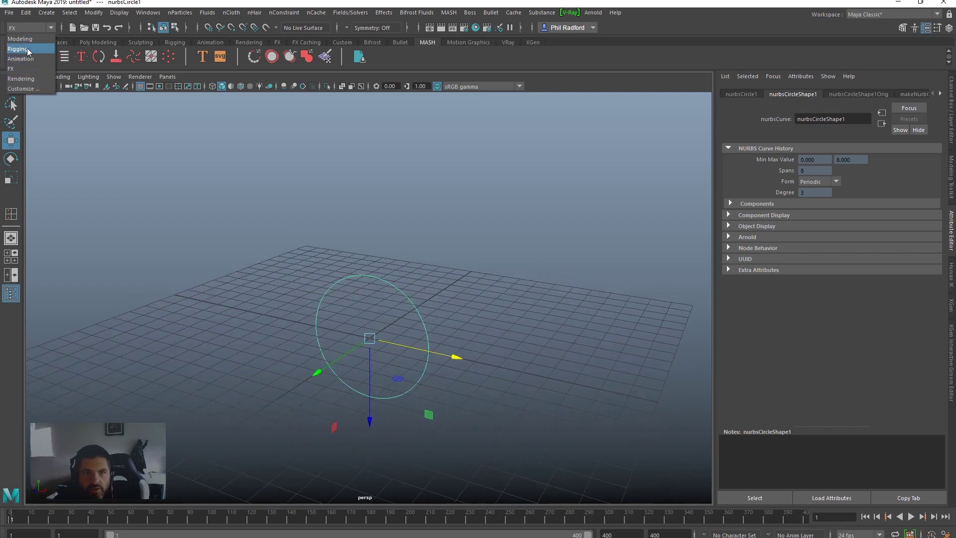
left_click(20, 58)
left_click(252, 12)
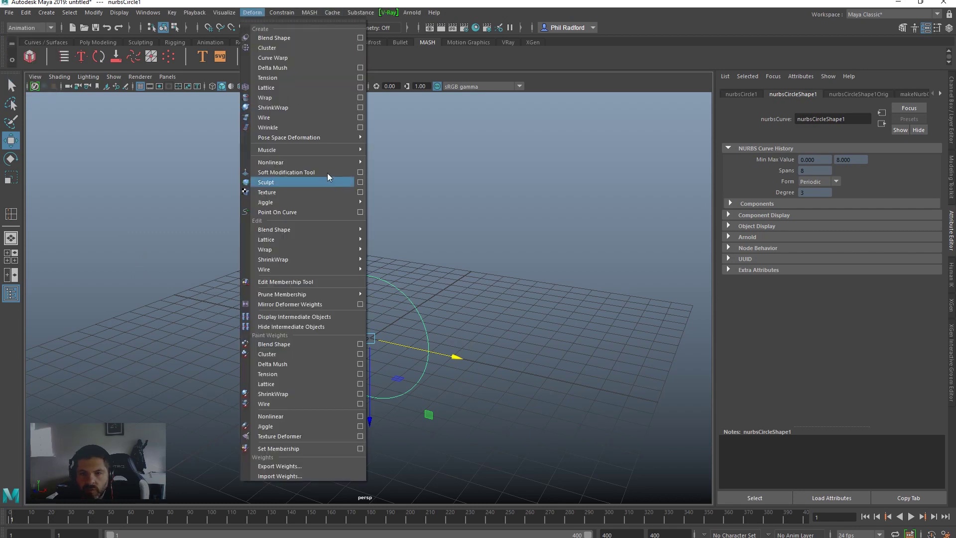
mouse_move(348, 162)
left_click(386, 220)
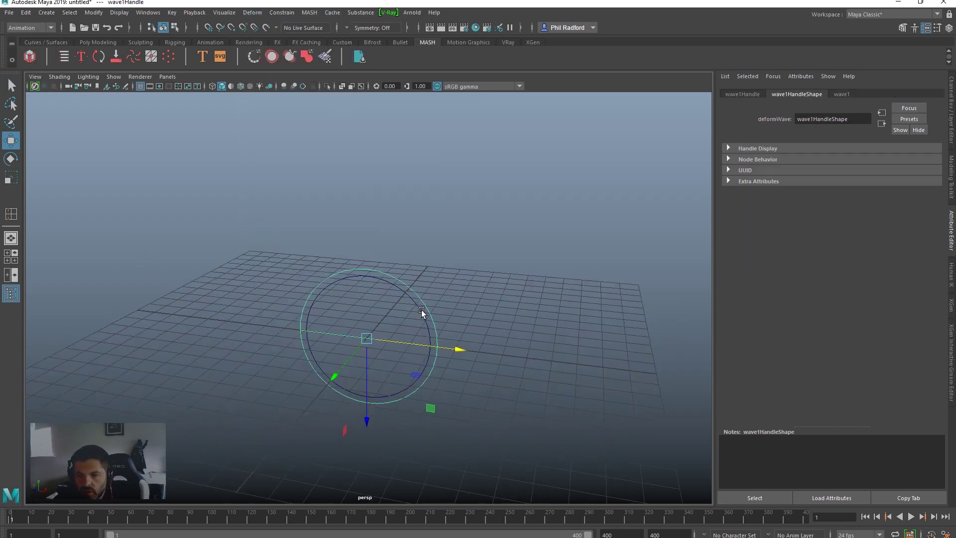
Step: Set the wave's Max Radius to 10 and Amplitude to 0.3, and move its handle along X
left_click(839, 94)
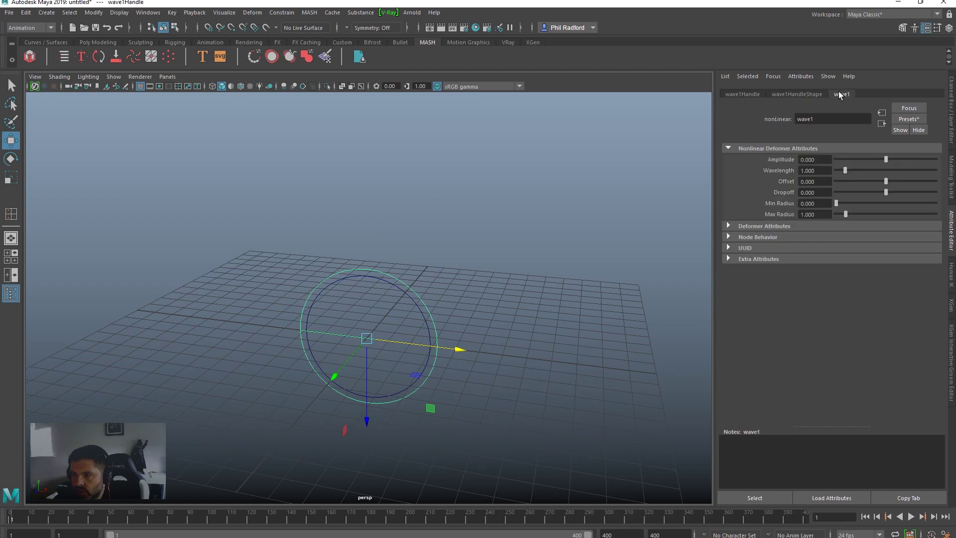
left_click_drag(845, 214, 944, 215)
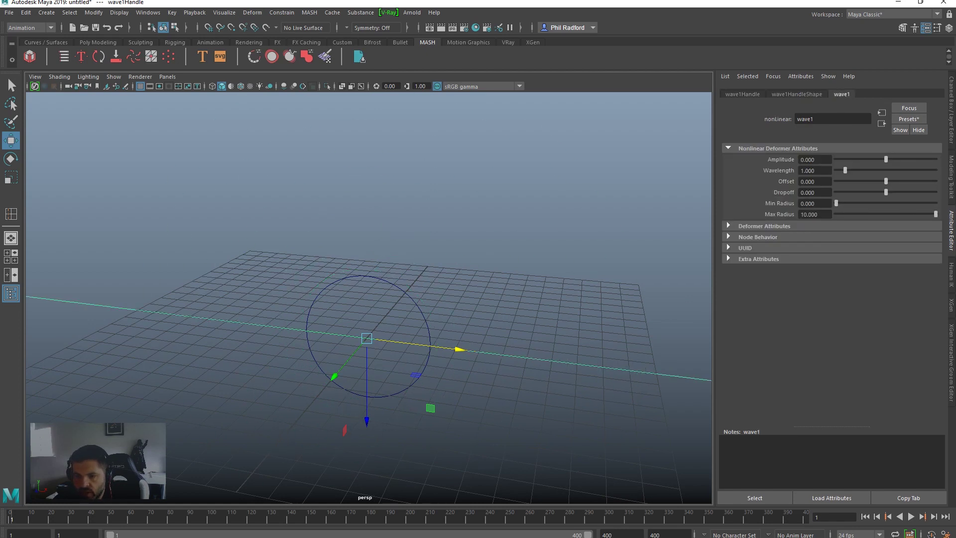
right_click_drag(538, 260, 128, 252, "alt")
left_click_drag(478, 322, 664, 343)
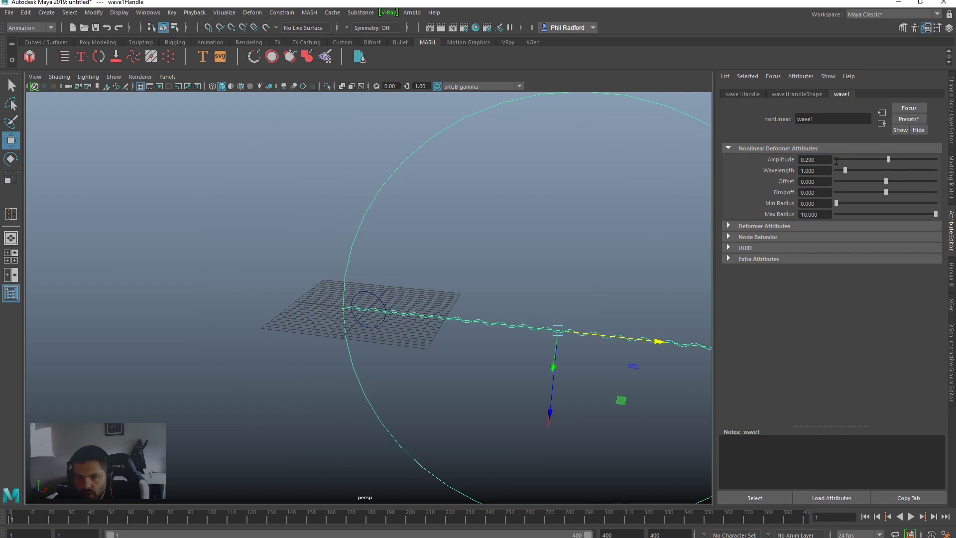
left_click_drag(454, 294, 462, 292, "alt")
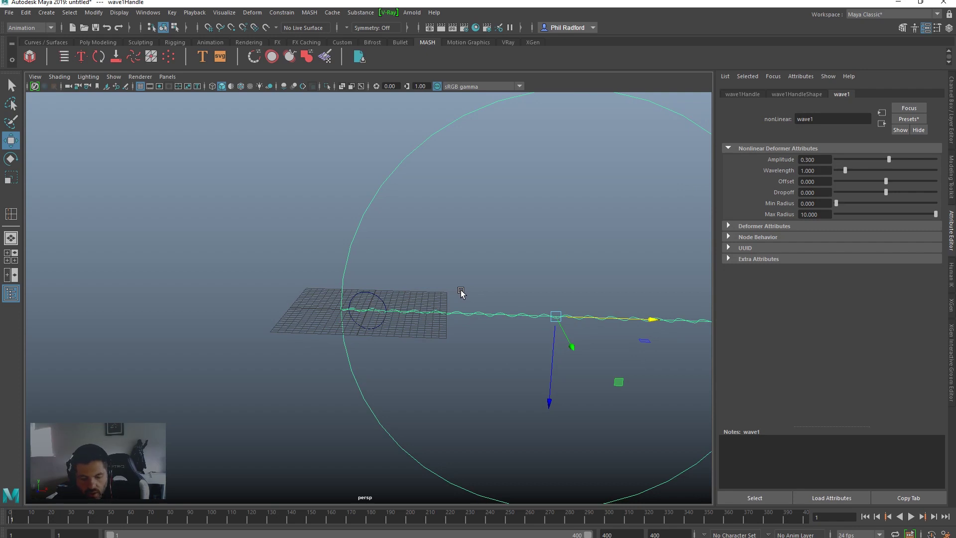
key("alt+v")
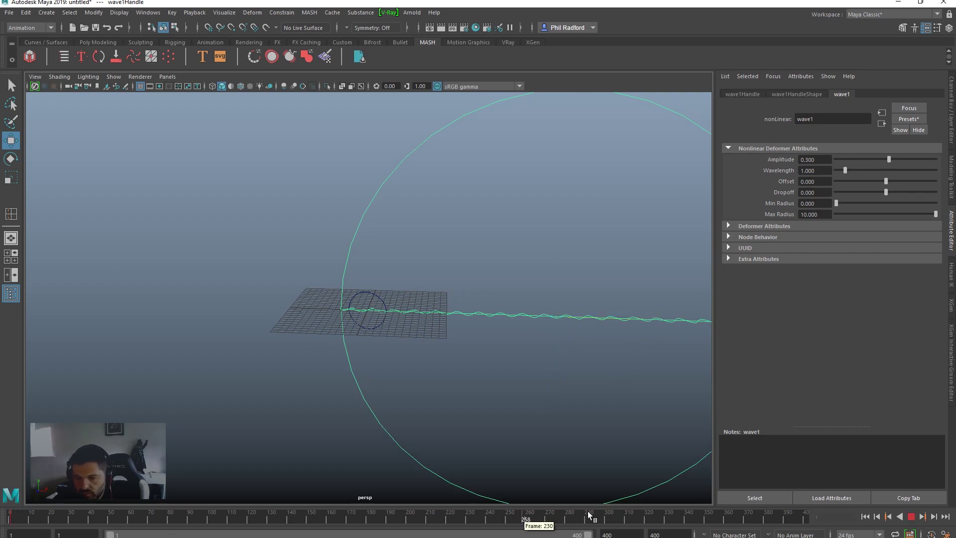
key("alt+v")
left_click_drag(656, 324, 280, 337)
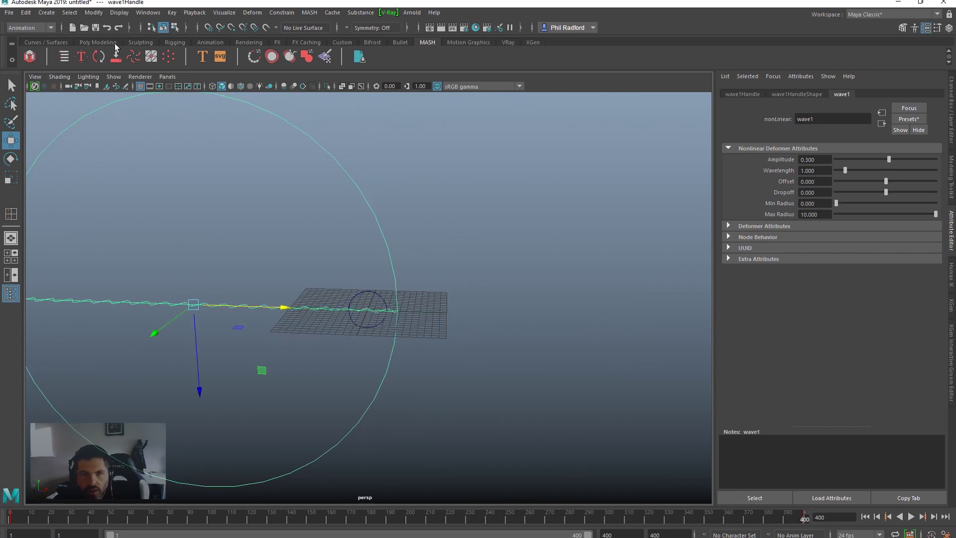
Step: Make the wave handle's Translate X curve linear in the Graph Editor
left_click(148, 13)
mouse_move(174, 67)
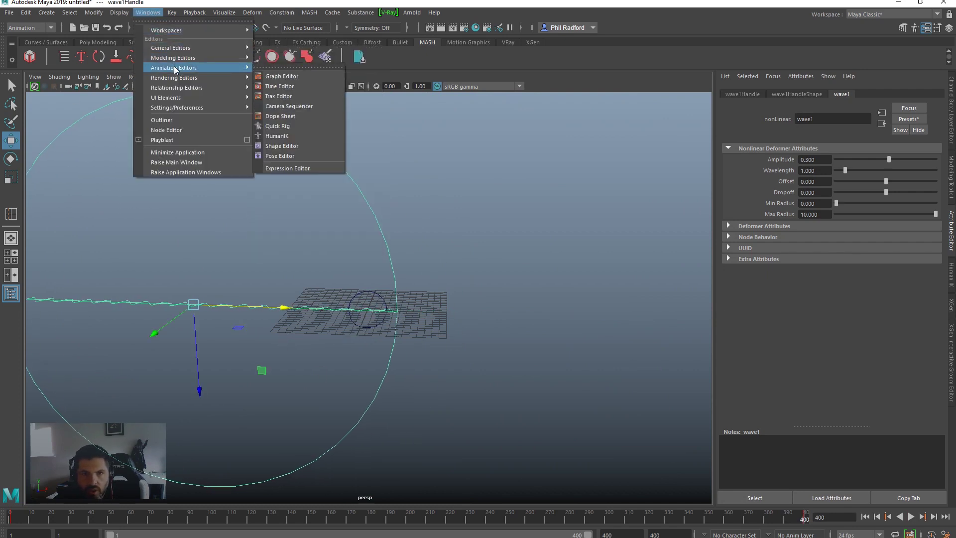
left_click(294, 76)
left_click_drag(437, 266, 384, 306)
left_click(411, 153)
left_click(623, 129)
Step: Play back the wave from frame 1 and raise its Amplitude to 0.4
middle_click_drag(404, 253, 528, 255, "alt")
left_click(865, 517)
right_click_drag(339, 343, 495, 343, "alt")
left_click_drag(495, 342, 415, 361, "alt")
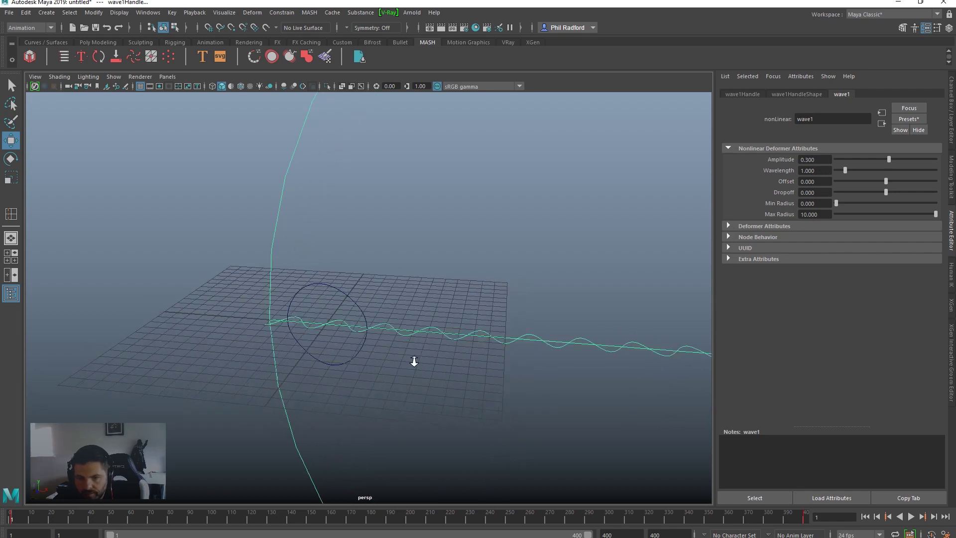
left_click_drag(475, 383, 468, 384, "alt")
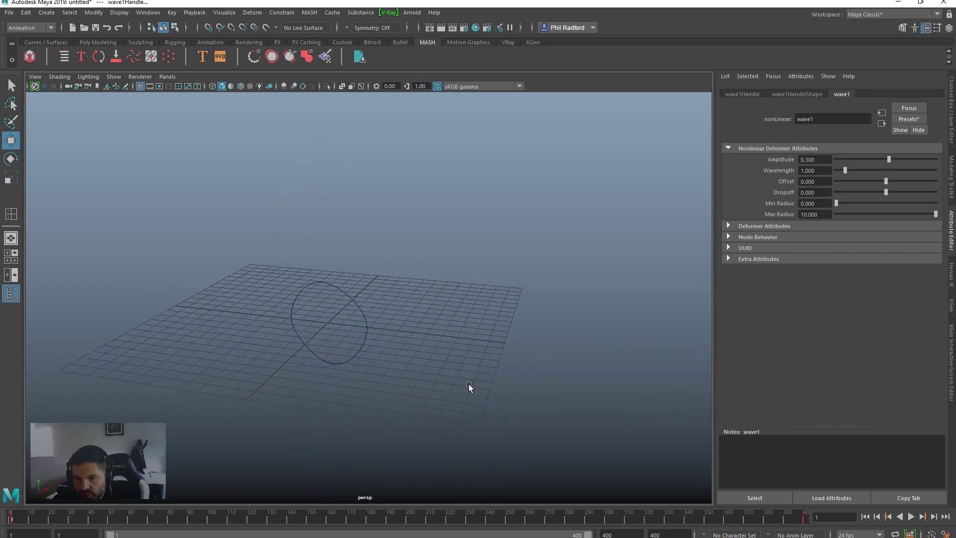
left_click(911, 518)
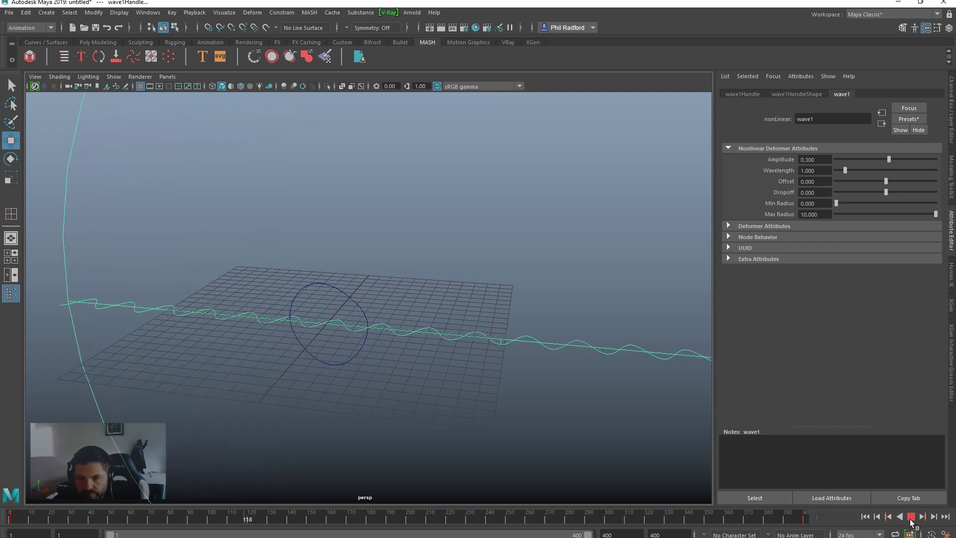
left_click(911, 518)
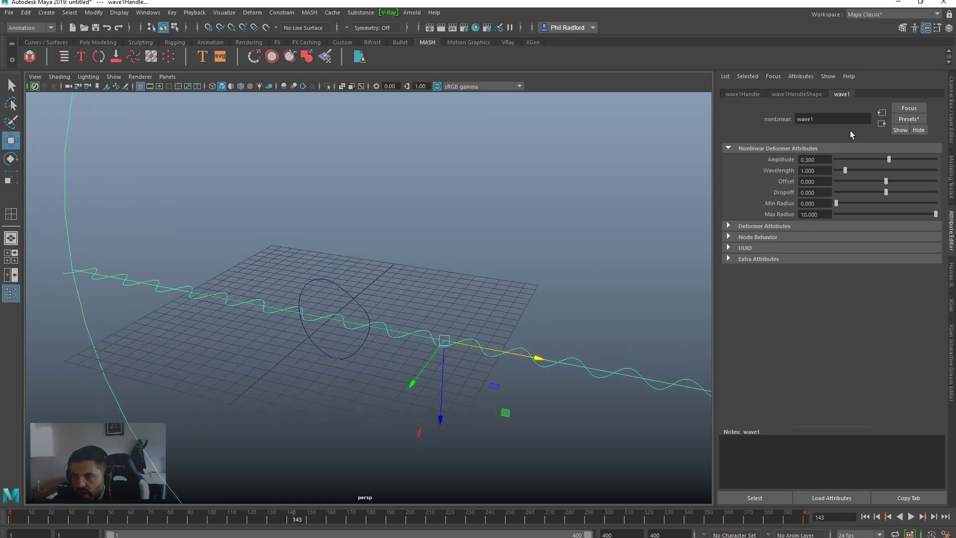
type("0.4")
key("Return")
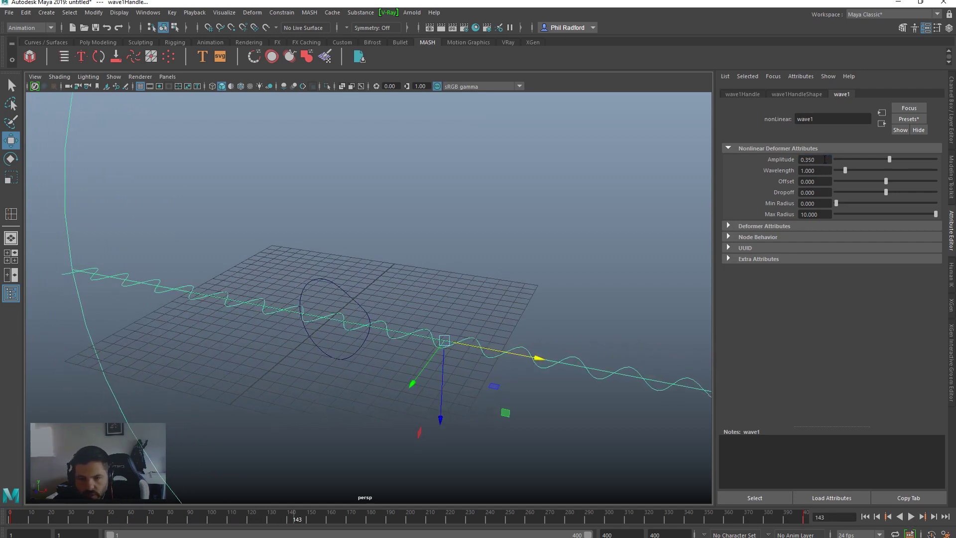
Step: Replay the animation, then put the wave handle on a new display layer, layer2, and hide it
left_click(911, 517)
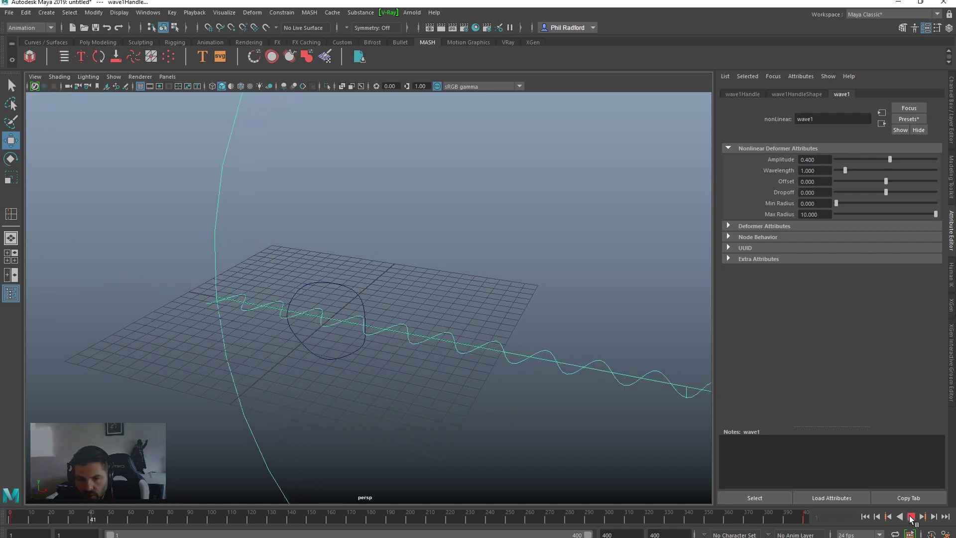
left_click(911, 517)
left_click(865, 516)
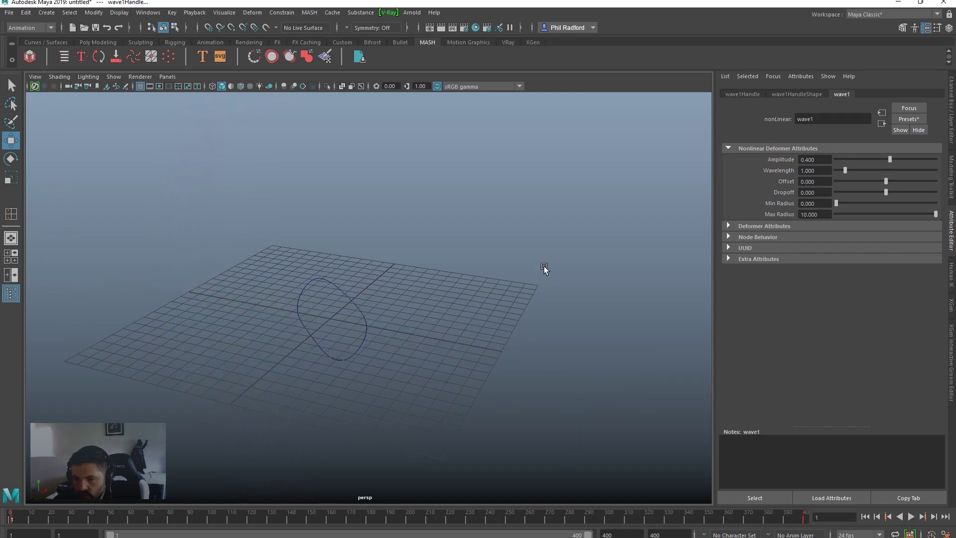
left_click_drag(544, 269, 559, 264, "alt")
right_click_drag(558, 264, 516, 256, "alt")
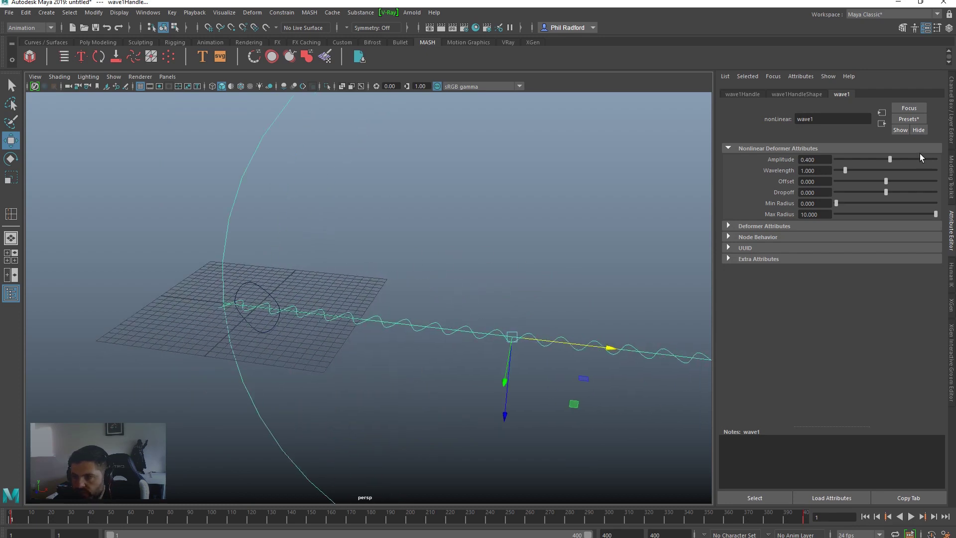
left_click(951, 115)
left_click(937, 406)
left_click(828, 419)
Step: Replay the deforming circle animation and select the circle
right_click_drag(290, 294, 646, 287, "alt")
key("alt+v")
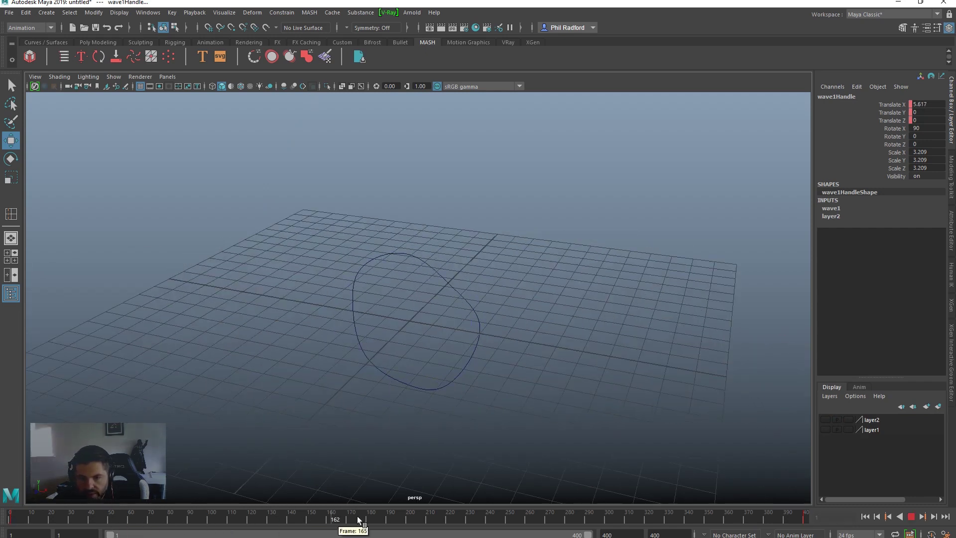
key("shift+alt+v")
left_click(458, 291)
left_click_drag(453, 324, 470, 313, "alt")
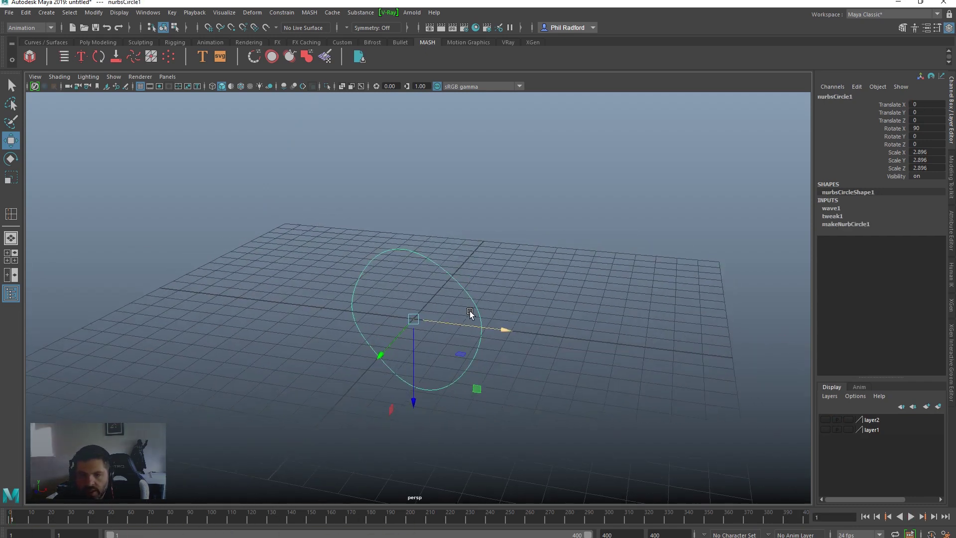
Step: Emit nParticles from the circle using an Omni emitter at rate 100, and dock the Outliner
left_click(32, 27)
left_click(31, 59)
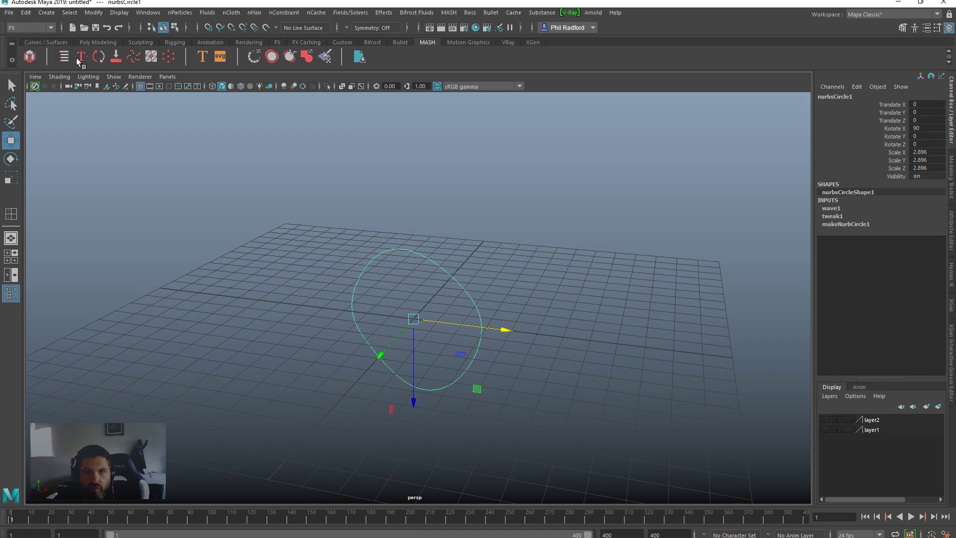
left_click(180, 12)
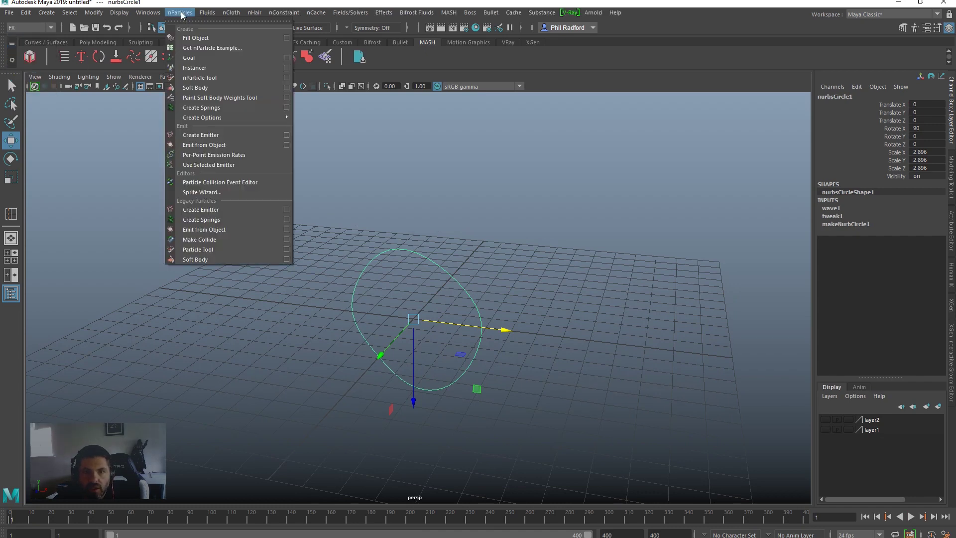
left_click(224, 145)
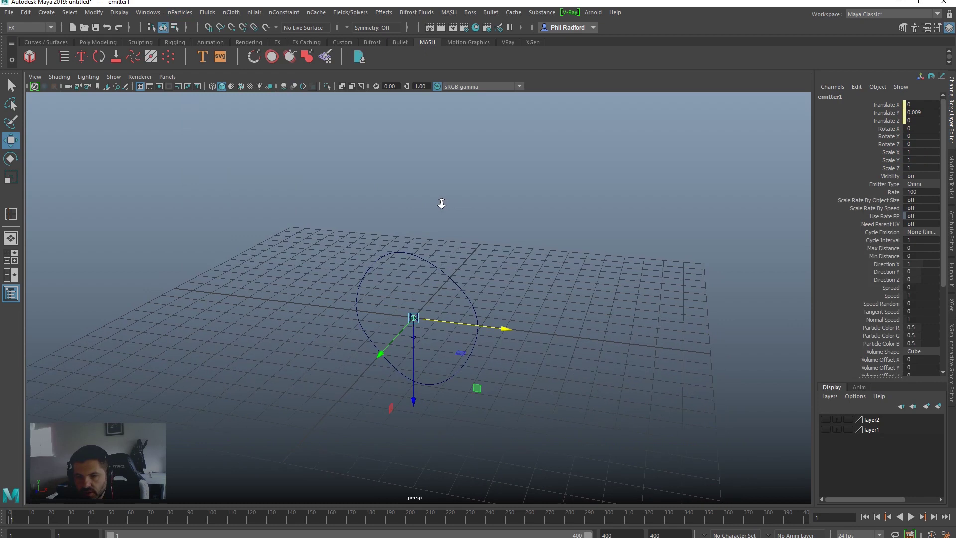
left_click(11, 294)
left_click_drag(254, 134, 22, 145)
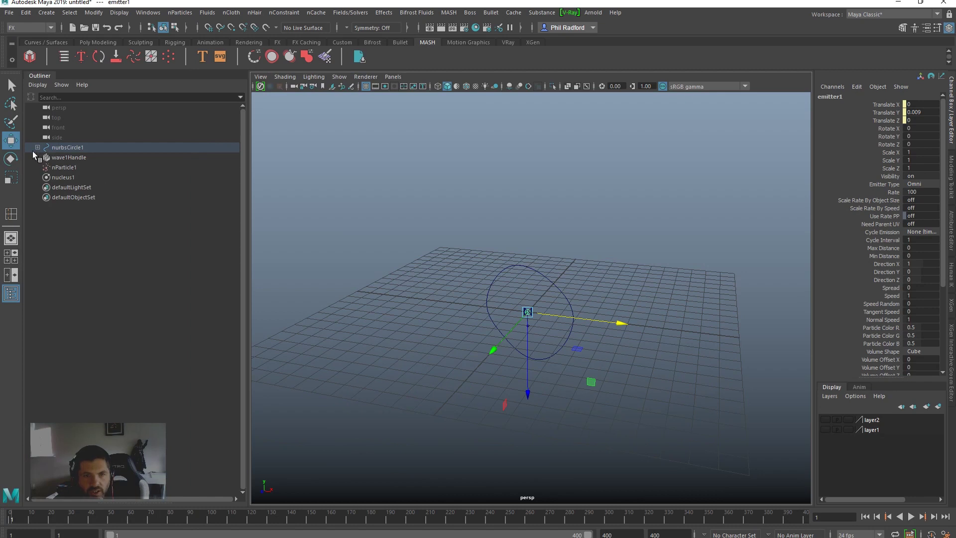
Step: Change emitter1's Emitter Type to Curve and play to see particles stream from the whole circle
left_click(37, 148)
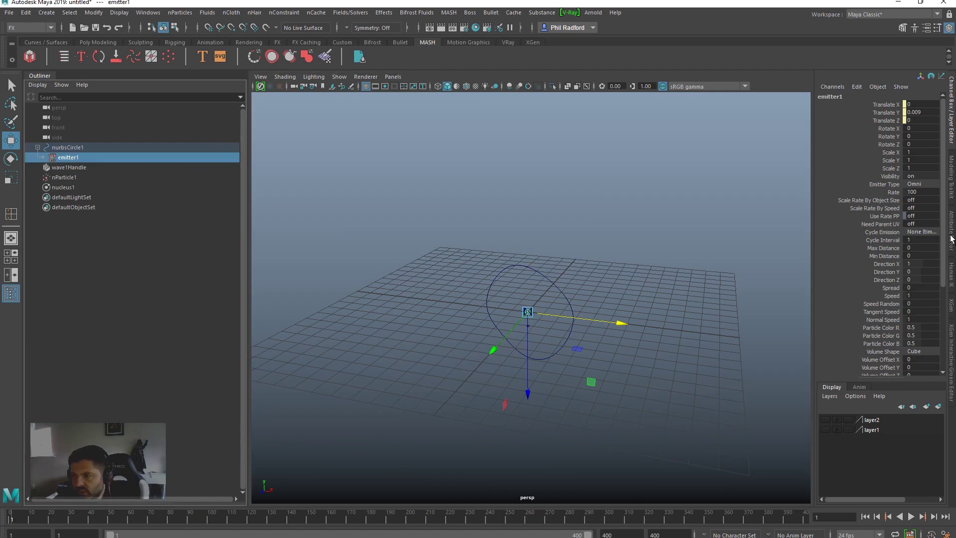
left_click(952, 239)
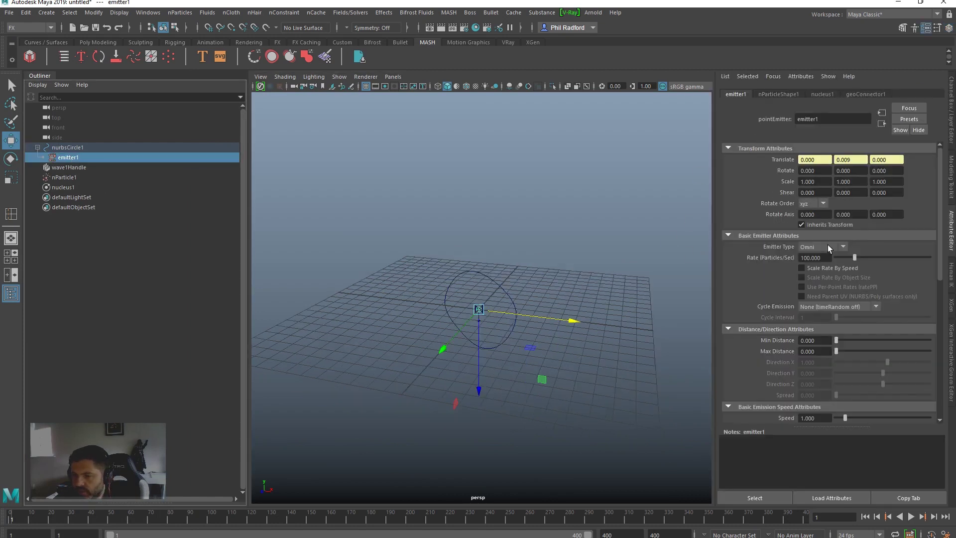
left_click(819, 248)
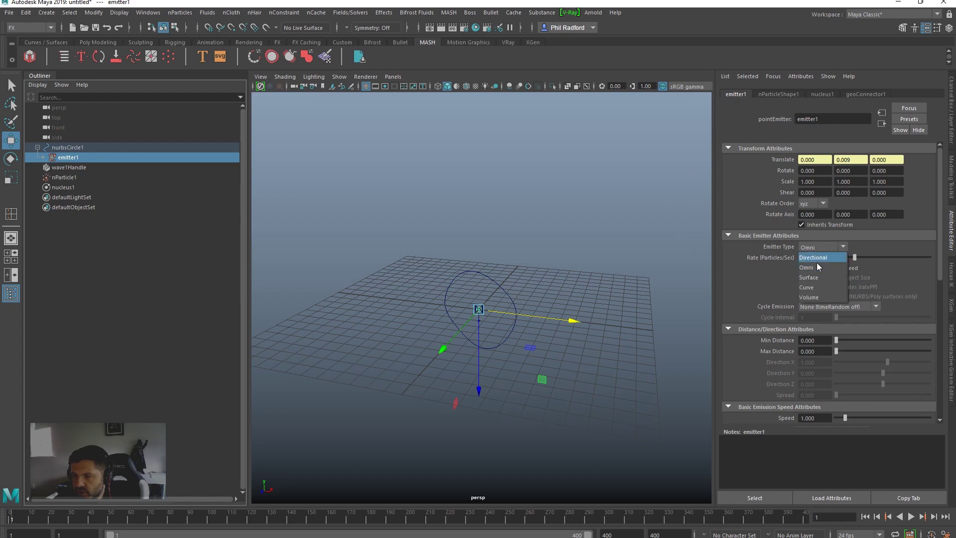
left_click(817, 290)
left_click_drag(516, 285, 511, 286, "alt")
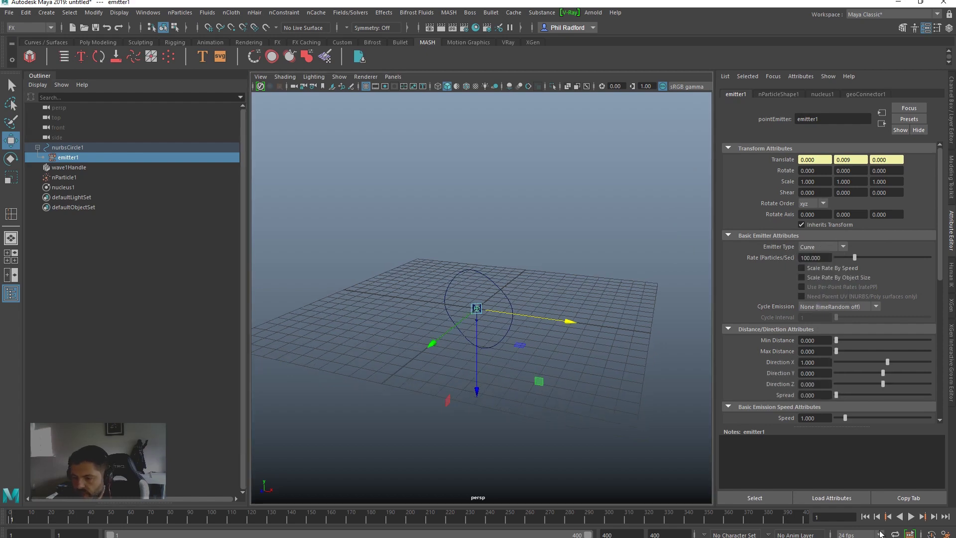
left_click(911, 517)
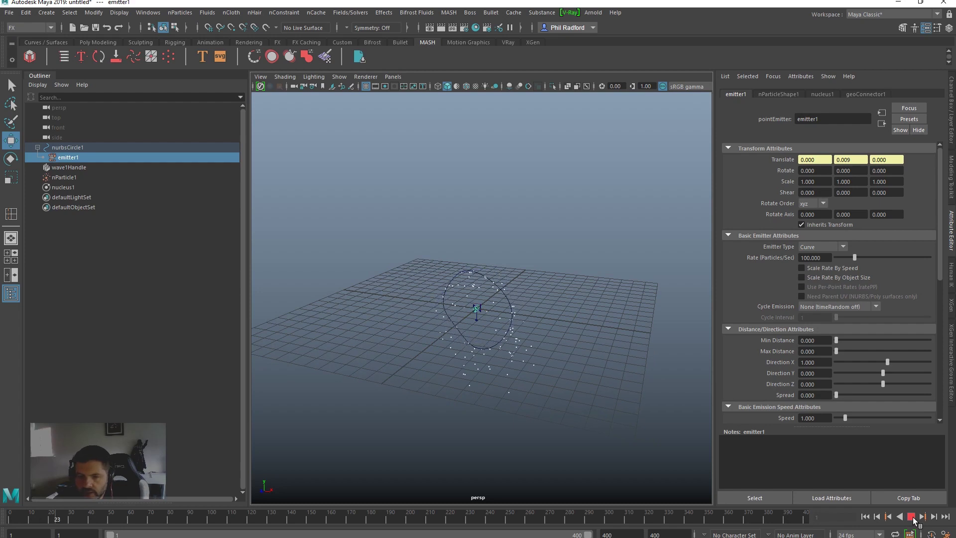
left_click(911, 518)
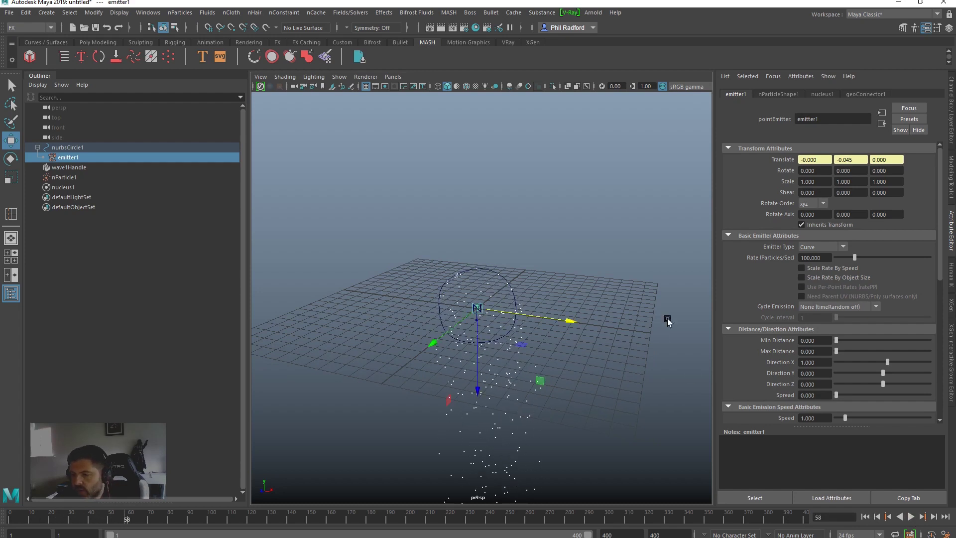
left_click(781, 94)
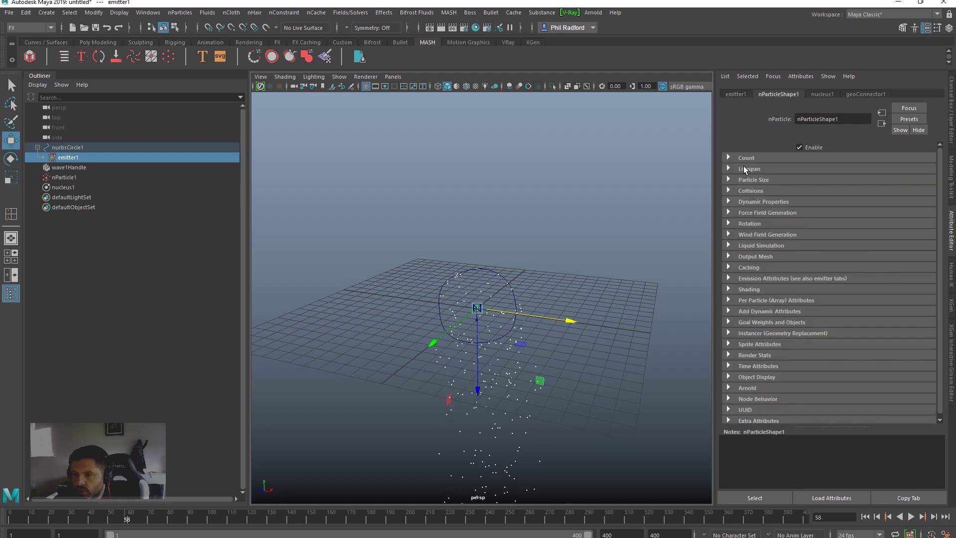
Step: Turn on Ignore Solver Gravity for nParticle1 and replay so particles cluster around the circle
left_click(65, 178)
left_click(767, 203)
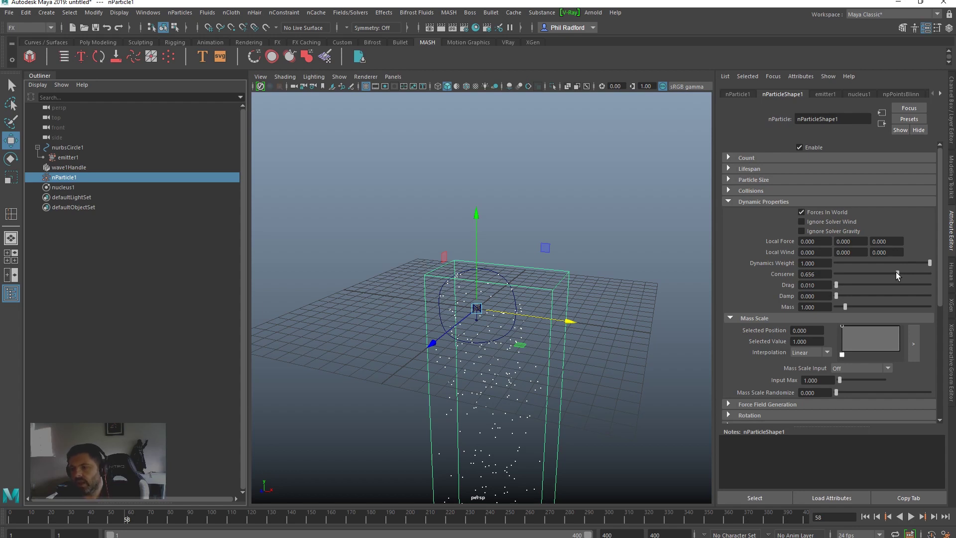
left_click_drag(568, 301, 584, 287, "alt")
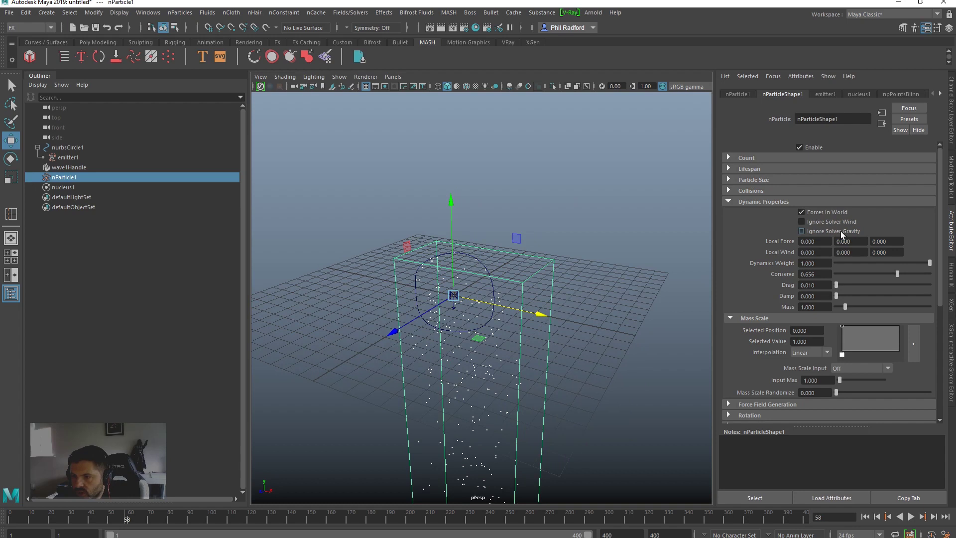
left_click_drag(636, 279, 642, 282, "alt")
left_click(864, 517)
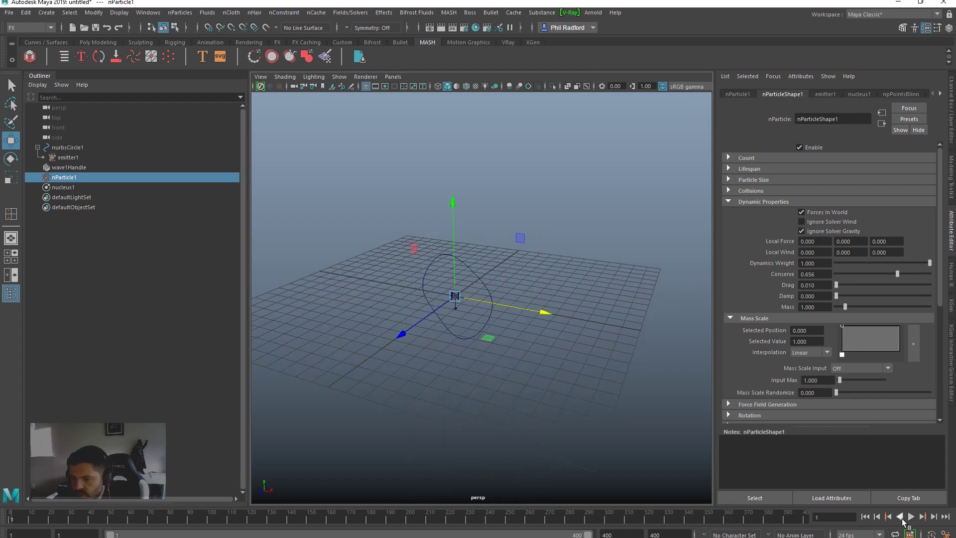
left_click(911, 517)
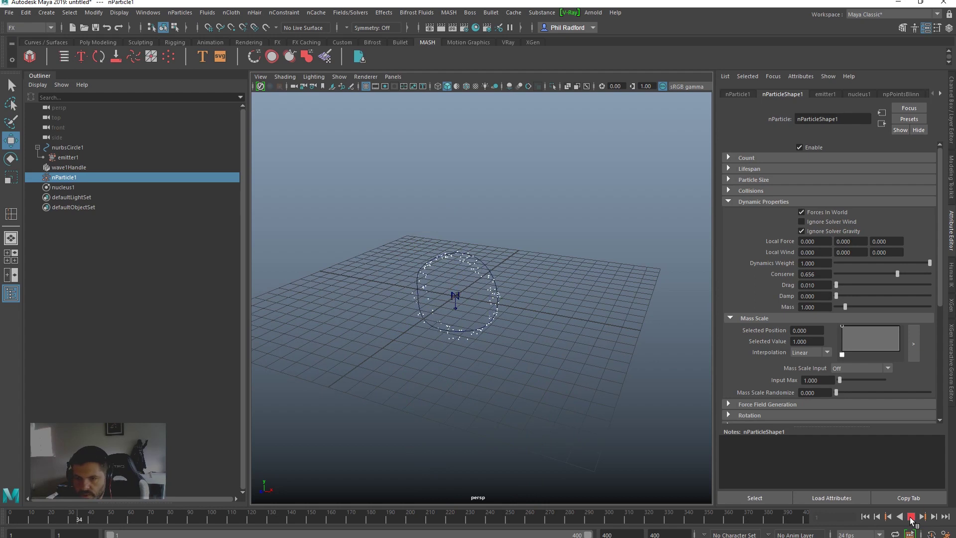
left_click(911, 518)
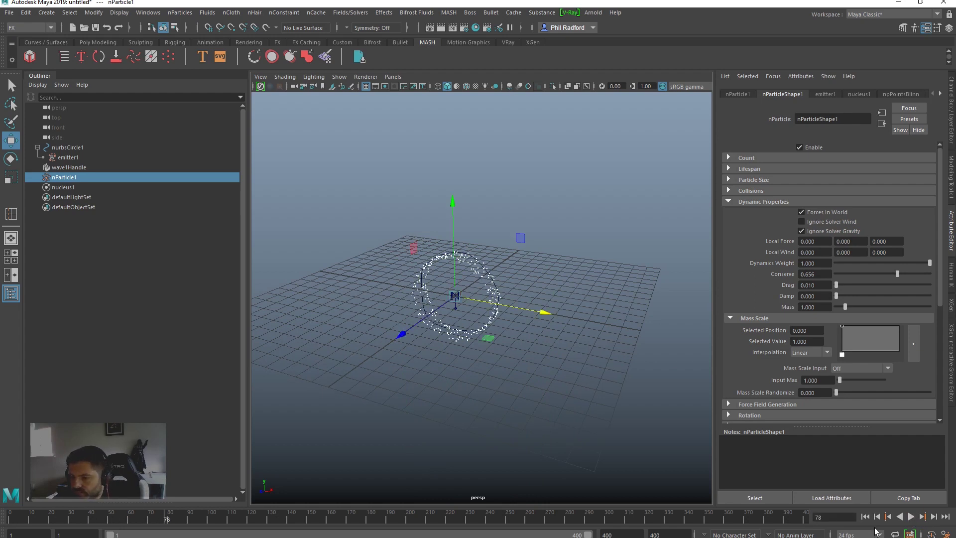
left_click(865, 517)
left_click_drag(536, 385, 450, 299, "alt")
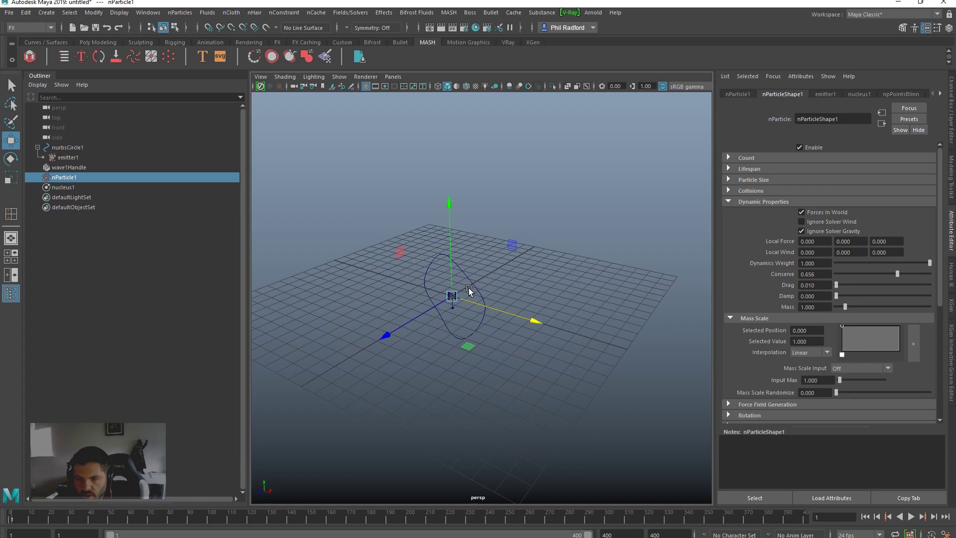
left_click_drag(531, 319, 539, 315, "alt")
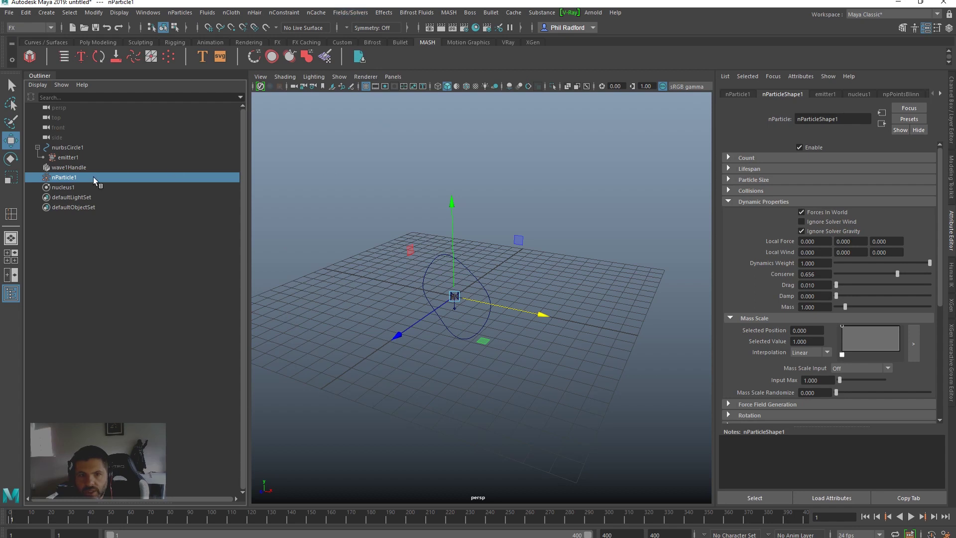
Step: Create a Volume Axis field with a Cylinder volume shape
left_click(351, 12)
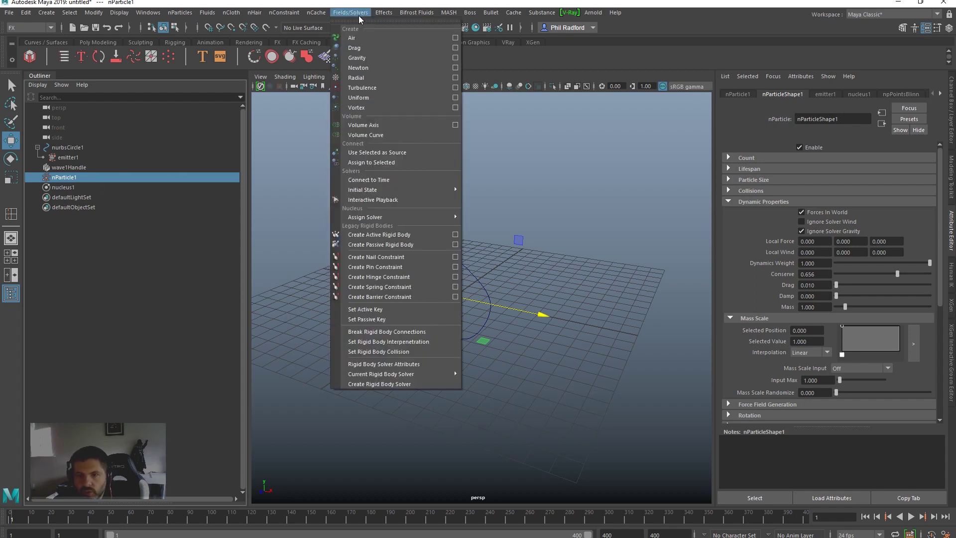
left_click(395, 126)
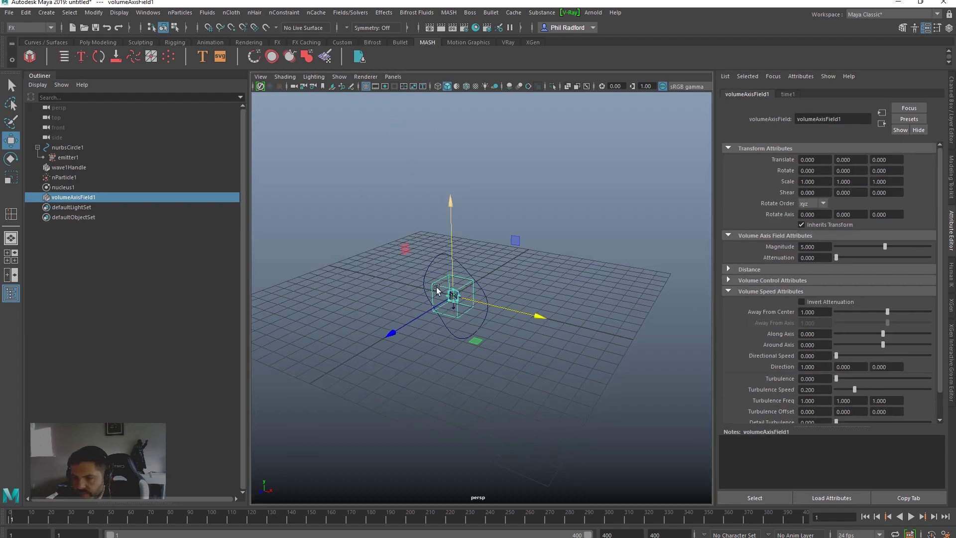
scroll(765, 299, "down", 2)
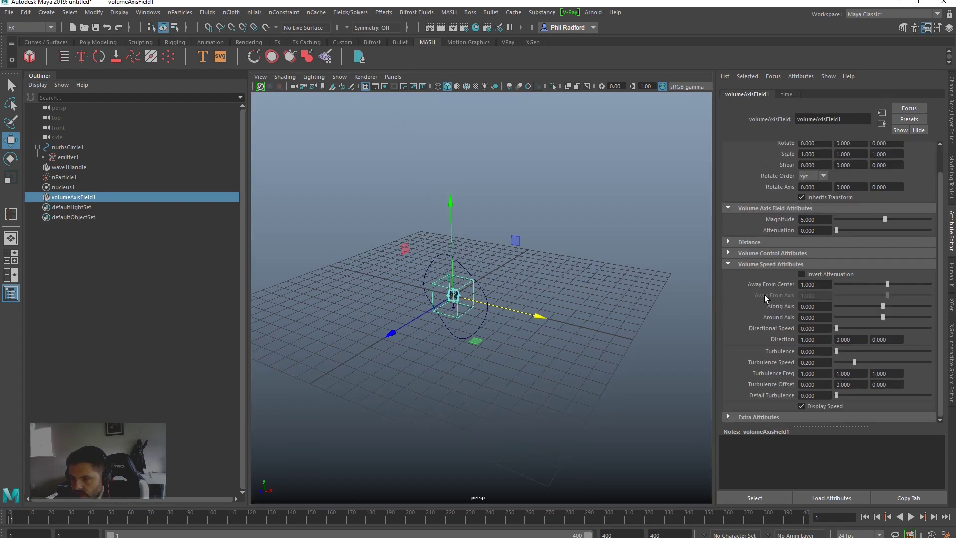
left_click(755, 254)
left_click(816, 264)
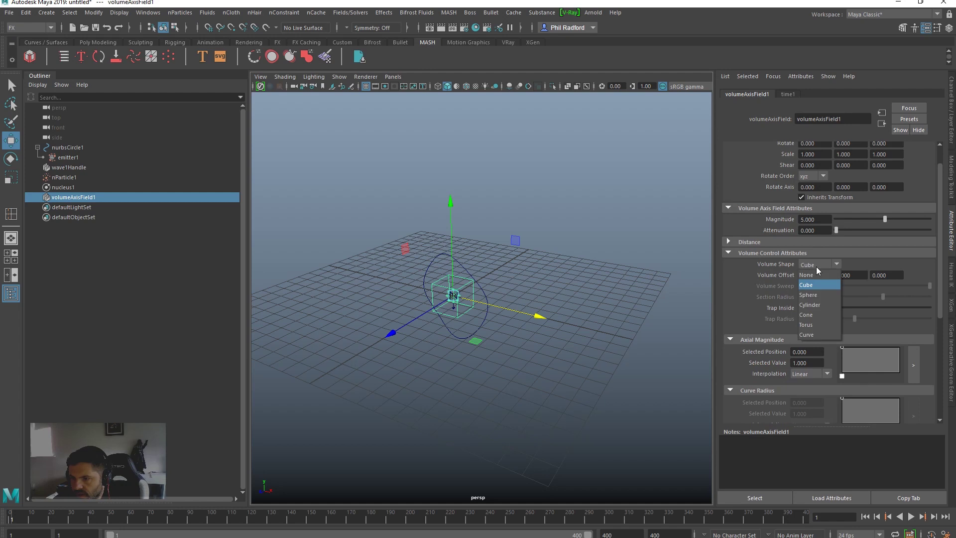
left_click(809, 305)
Step: Rotate the volume axis field 15 degrees on X and scale it up to 4
left_click_drag(535, 328, 619, 327, "alt")
key("e")
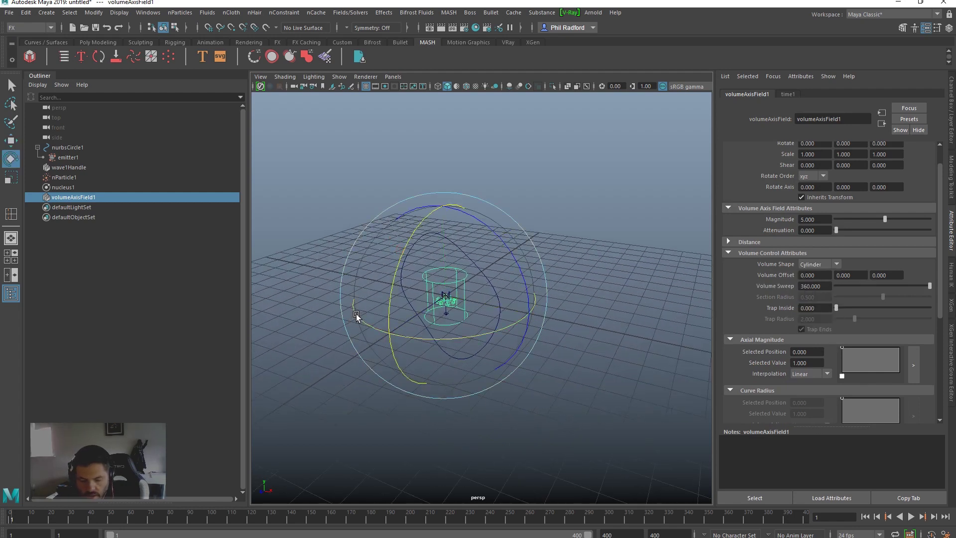
left_click_drag(410, 233, 398, 276)
key("r")
middle_click_drag(515, 319, 520, 279)
left_click_drag(521, 280, 409, 375, "alt")
key("w")
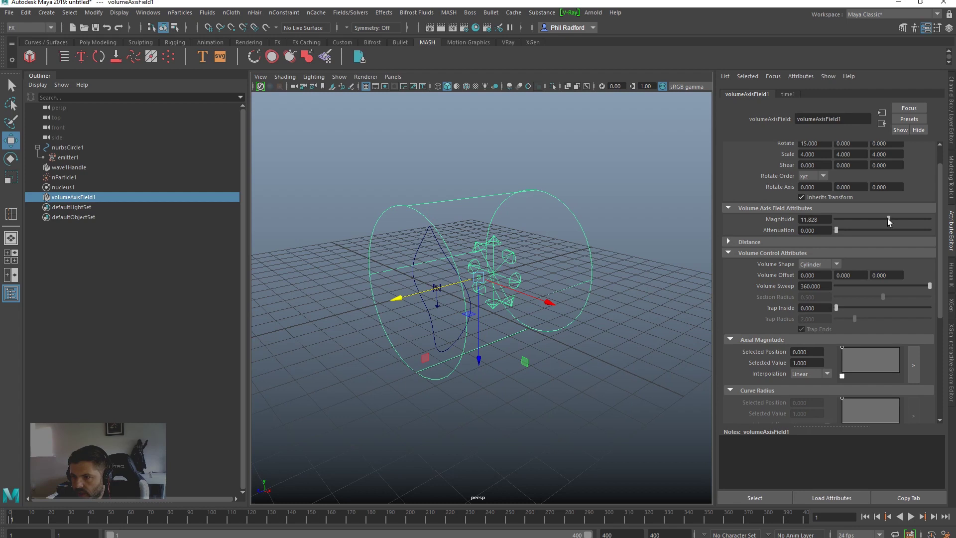
Step: Give the field a negative Along Axis speed of about -1.2 and test it in playback
scroll(866, 248, "down", 5)
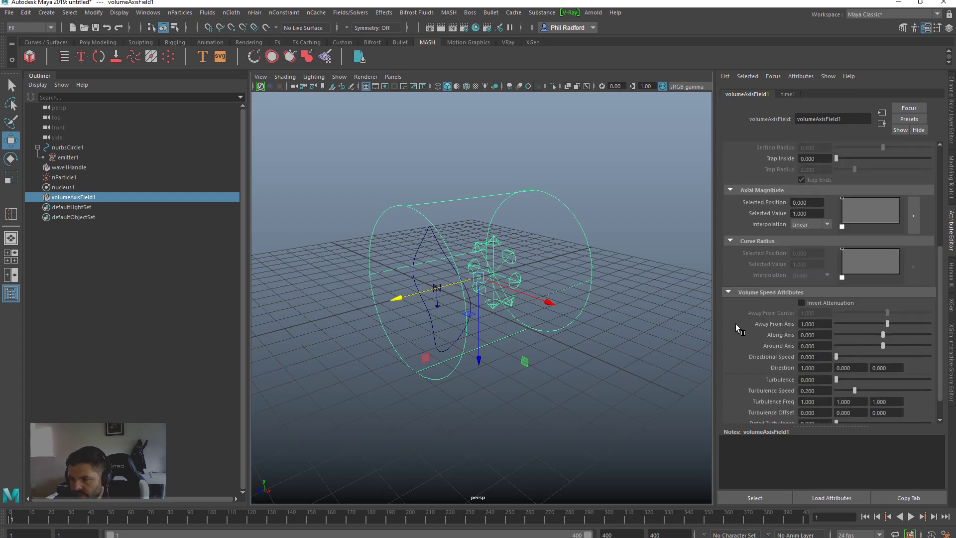
scroll(752, 324, "down", 1)
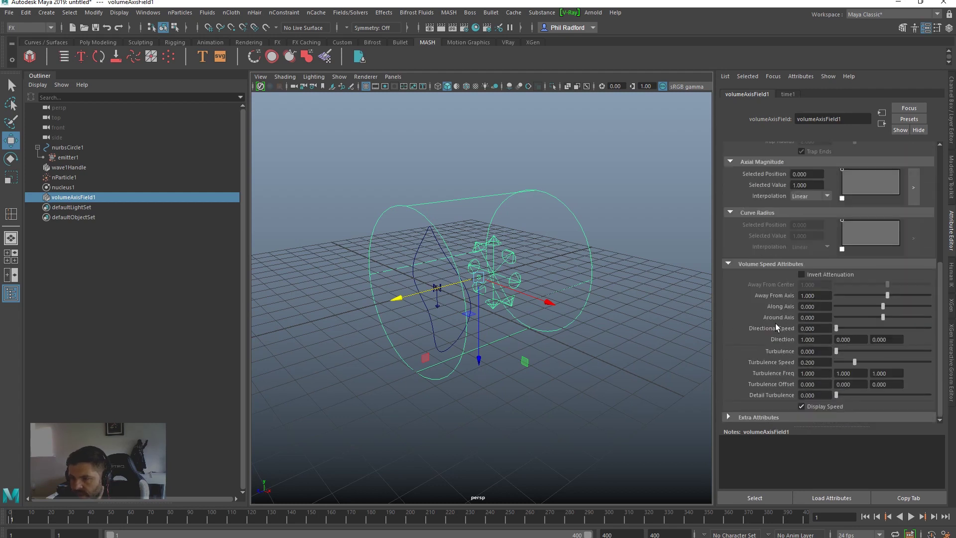
left_click(881, 306)
left_click_drag(879, 305, 876, 306)
left_click_drag(504, 377, 562, 259, "alt")
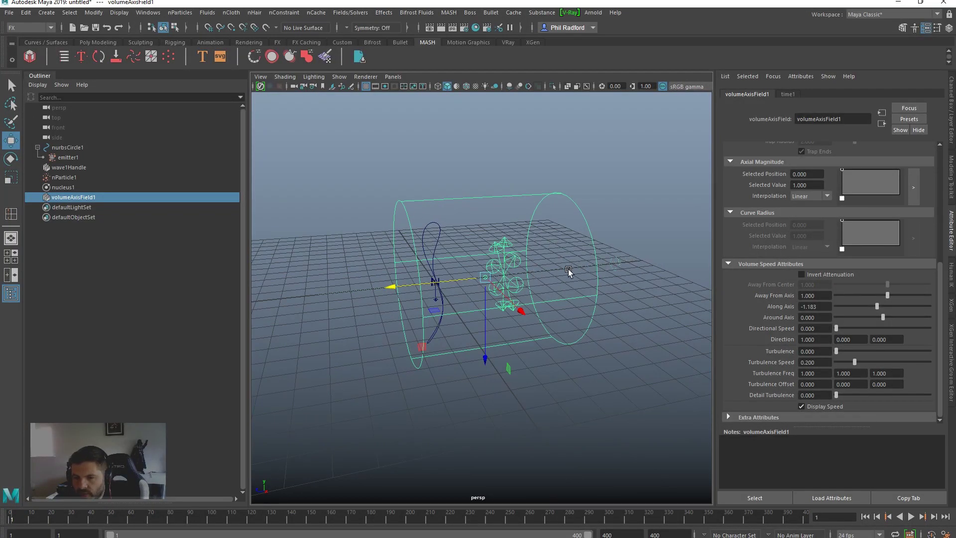
left_click_drag(637, 258, 522, 319, "alt")
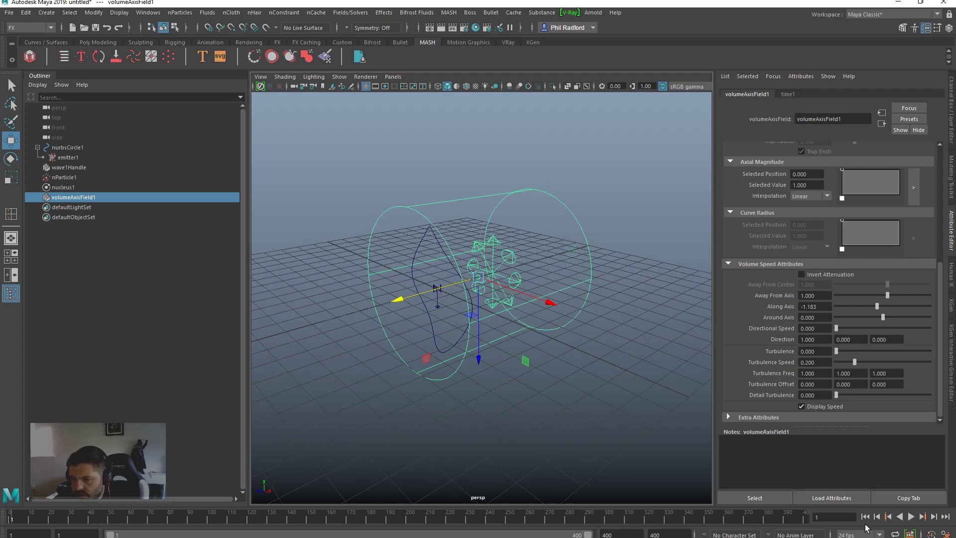
left_click(911, 517)
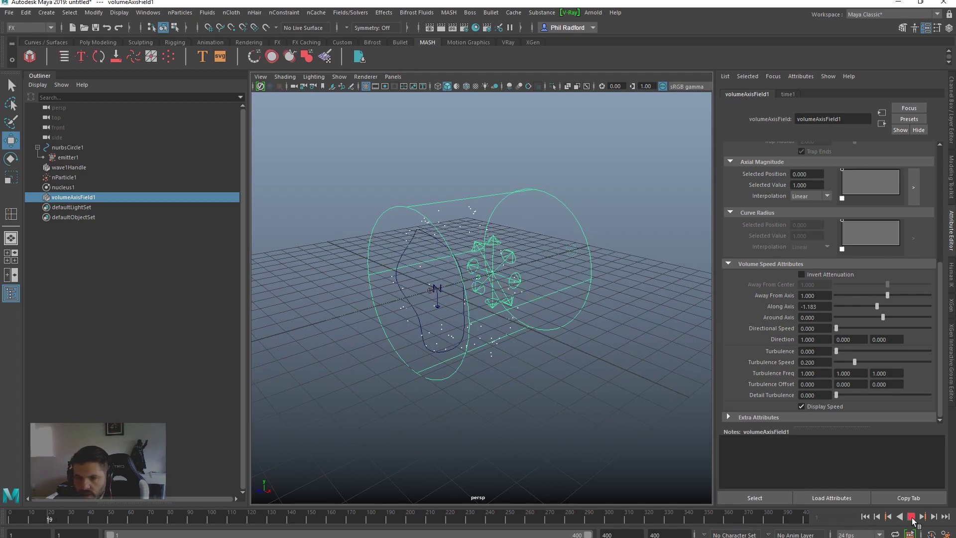
left_click(911, 516)
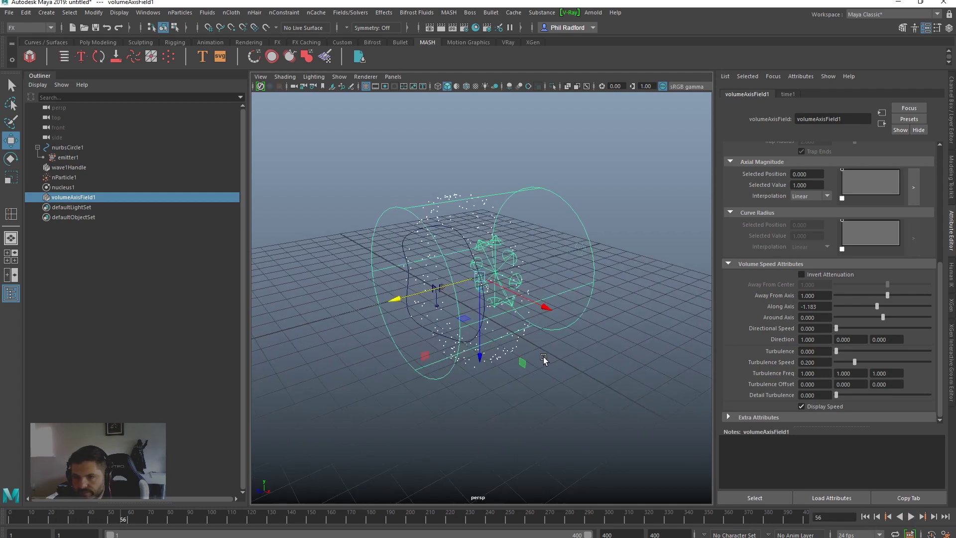
Step: Try Along Axis -6.882, replay, then settle on -3.441
left_click_drag(877, 306, 850, 307)
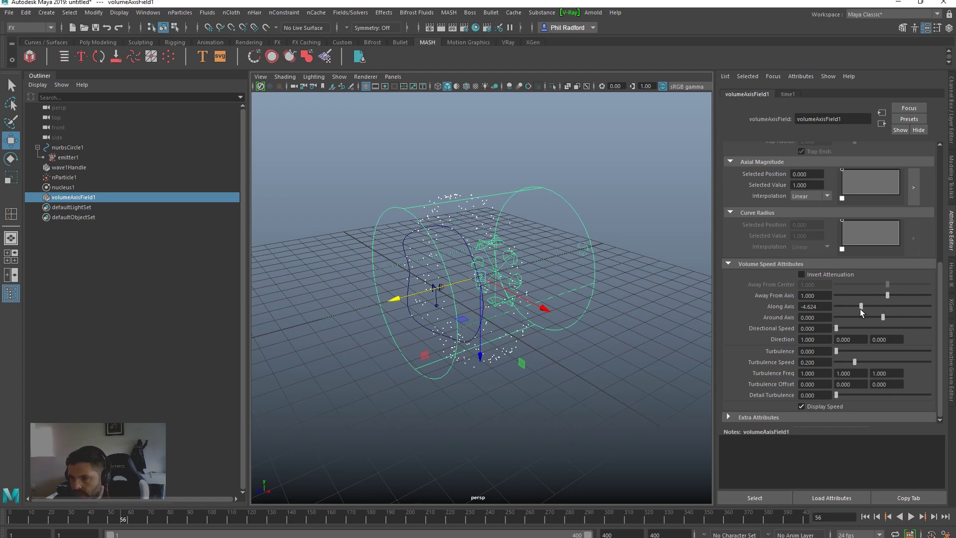
left_click(866, 517)
left_click(911, 517)
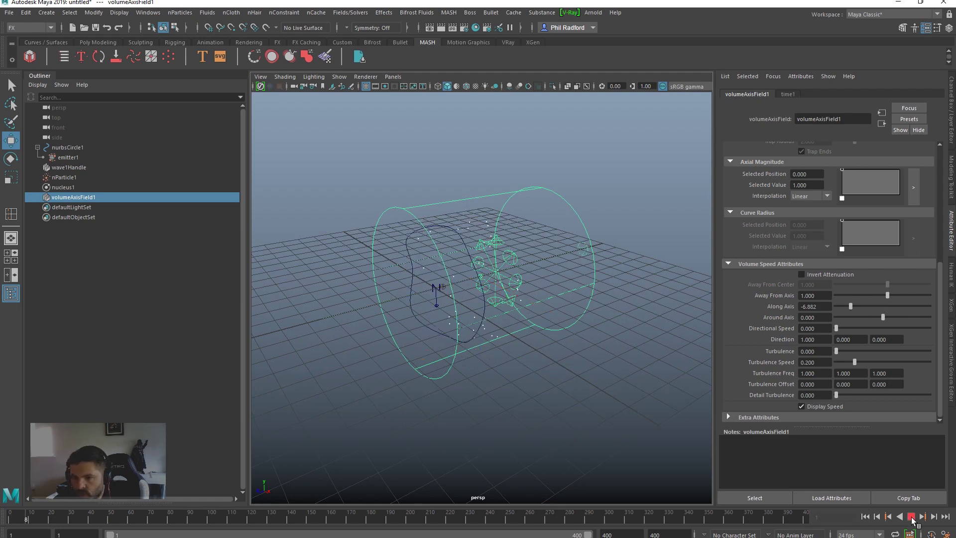
left_click(911, 516)
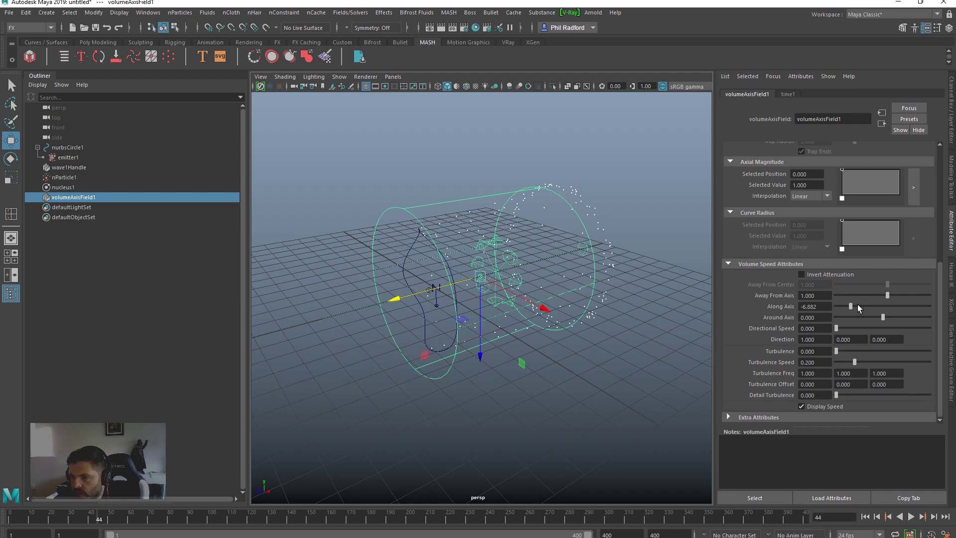
left_click_drag(859, 306, 866, 307)
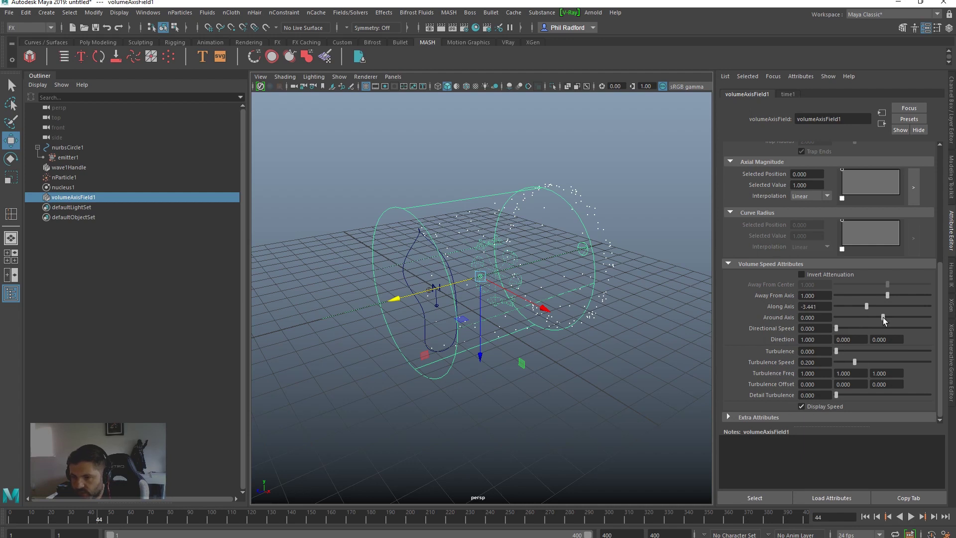
Step: Add an Around Axis spin of 1.183 and replay to review the swirl
left_click_drag(884, 318, 885, 317)
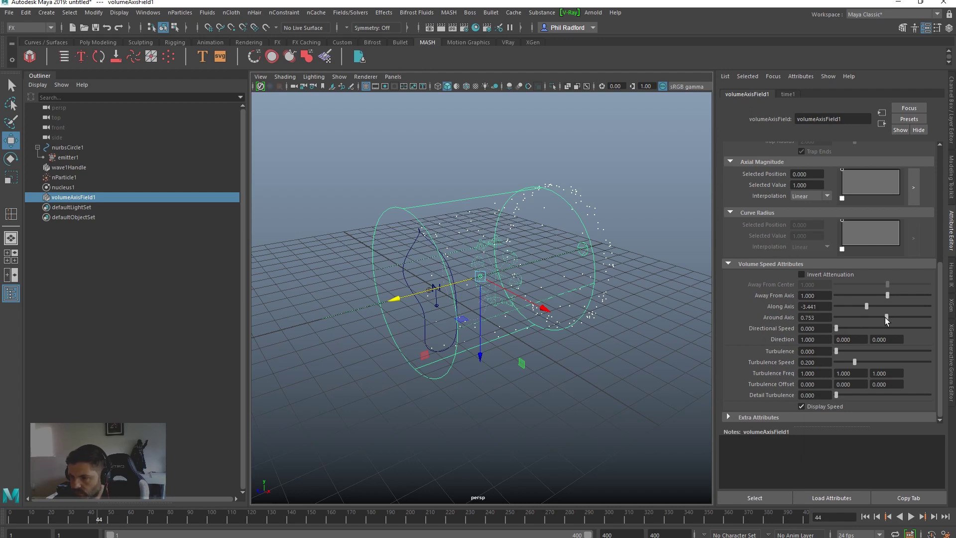
left_click(864, 517)
left_click(910, 516)
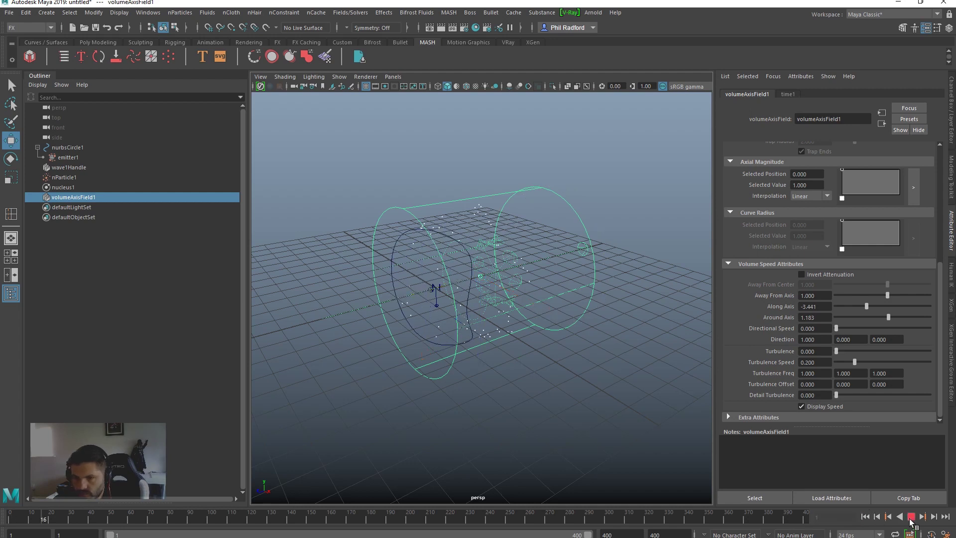
left_click(911, 516)
left_click_drag(566, 359, 633, 380, "alt")
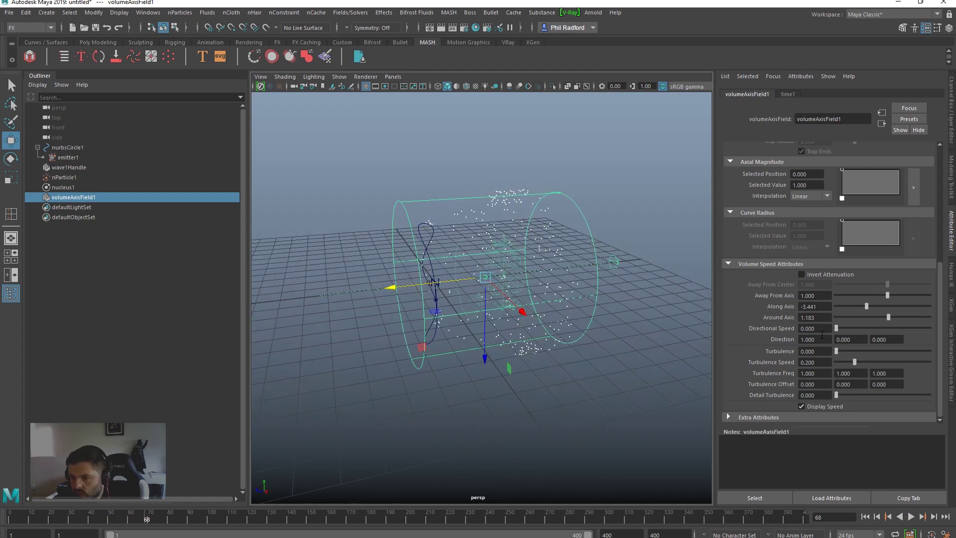
scroll(814, 338, "up", 3)
scroll(814, 338, "up", 4)
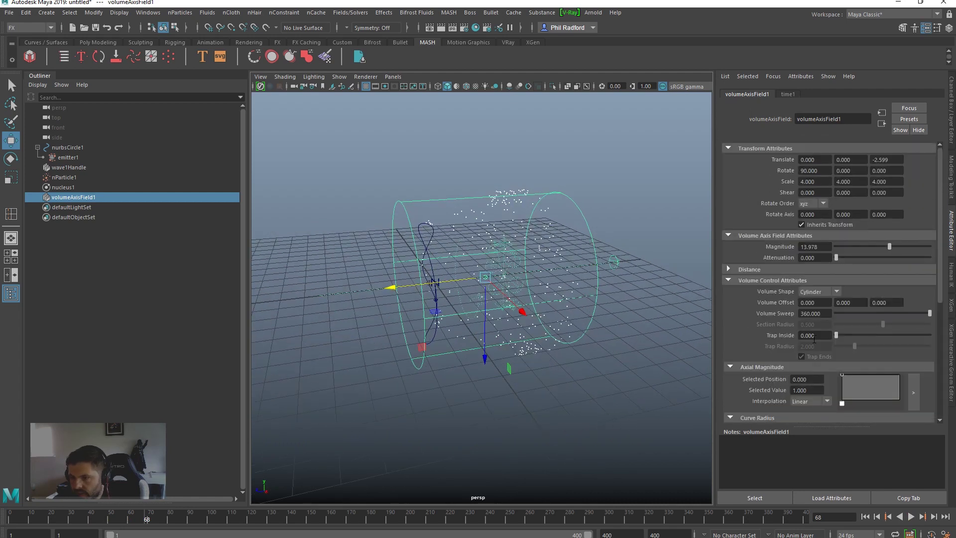
Step: Stretch volumeAxisField1 to scale Y 10.473, move it to Translate Z -8.409, and replay
key("alt+shift+v")
left_click_drag(523, 340, 539, 342, "alt")
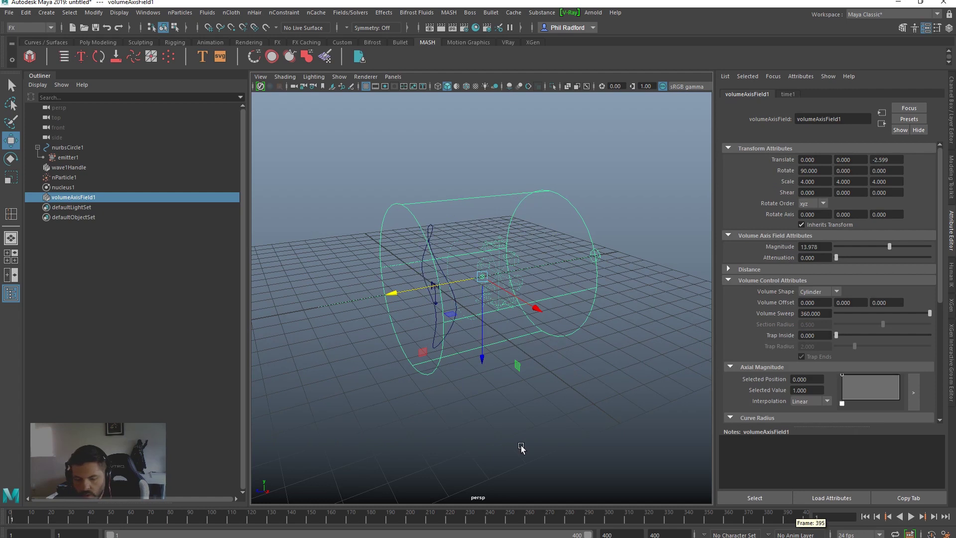
key("r")
left_click_drag(394, 293, 261, 313)
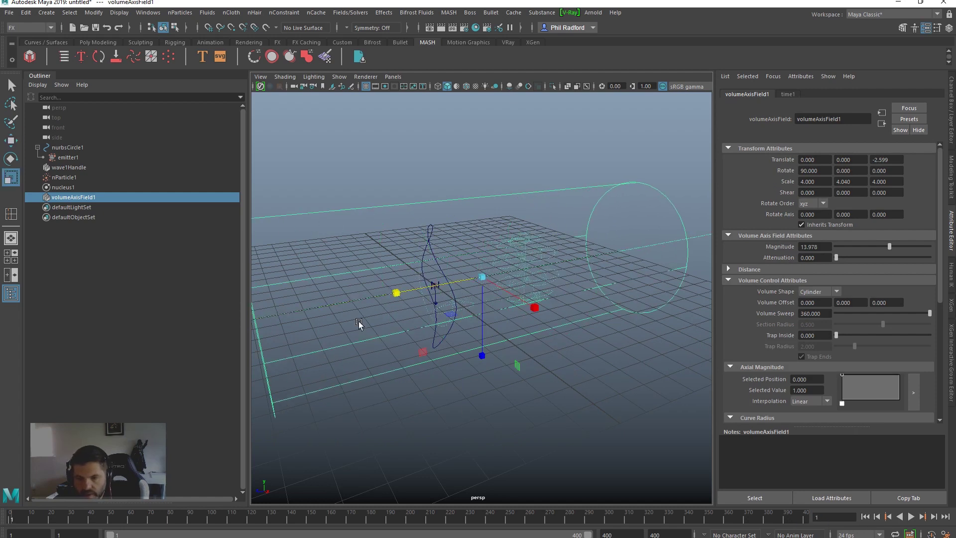
key("w")
left_click_drag(391, 297, 504, 299)
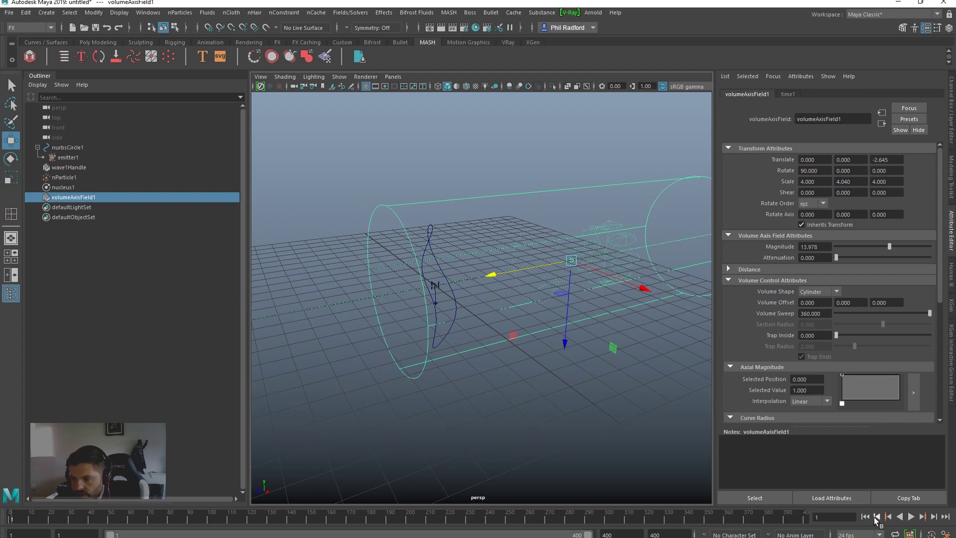
left_click(911, 517)
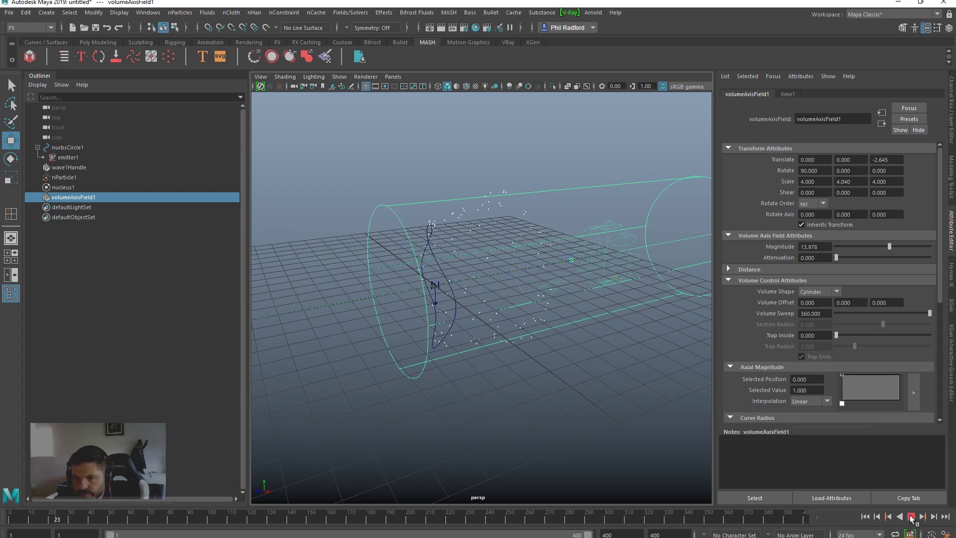
key("Escape")
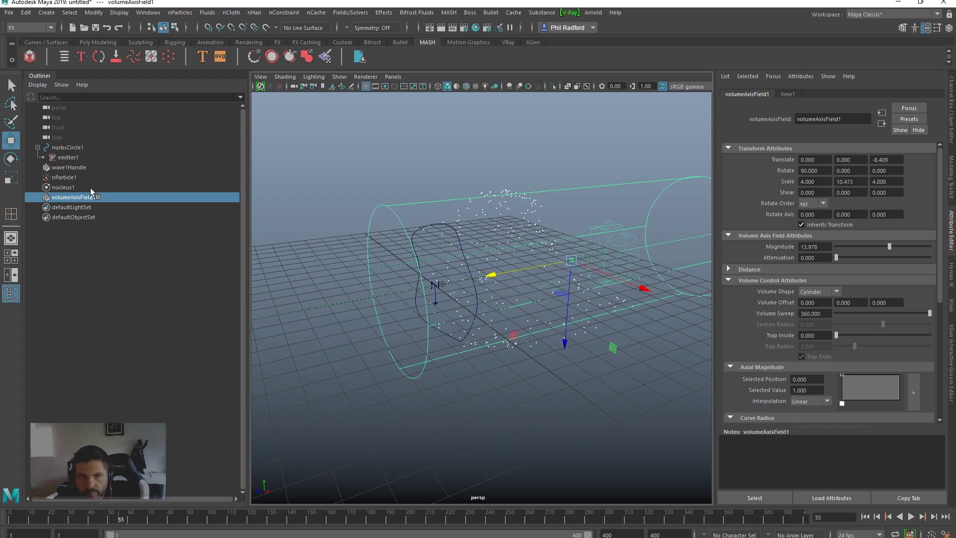
left_click(76, 176)
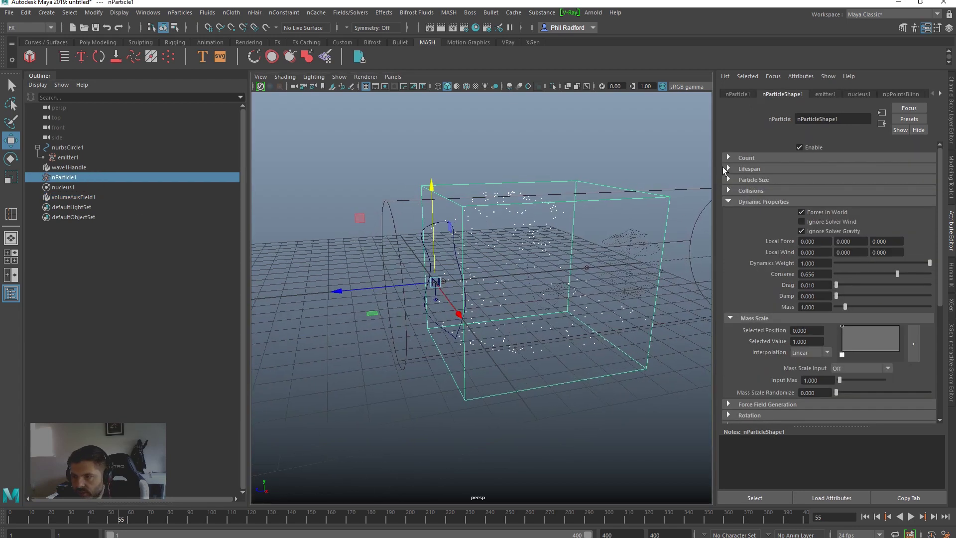
Step: Set nParticle1's Lifespan Mode to Constant with Lifespan 3 and replay the simulation
left_click(725, 169)
left_click(816, 180)
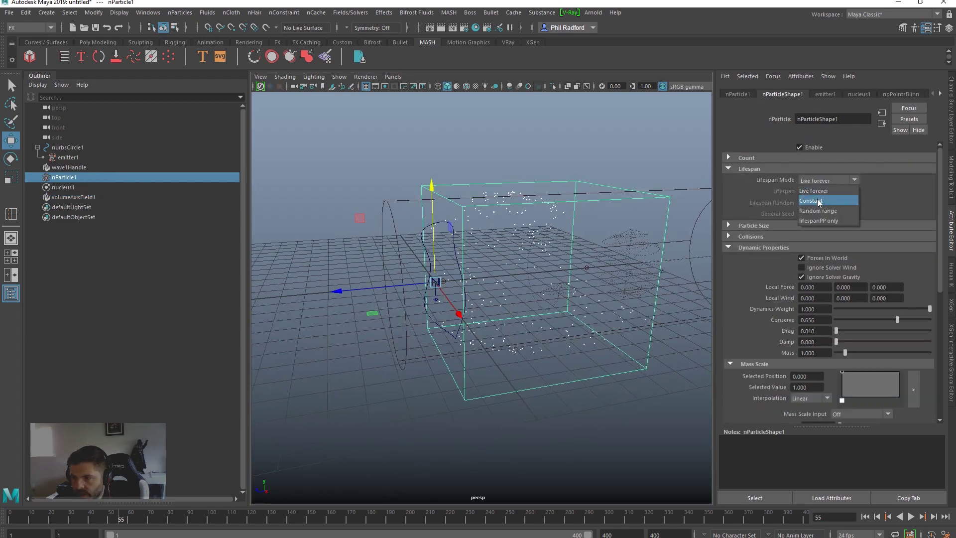
left_click(819, 201)
left_click(815, 194)
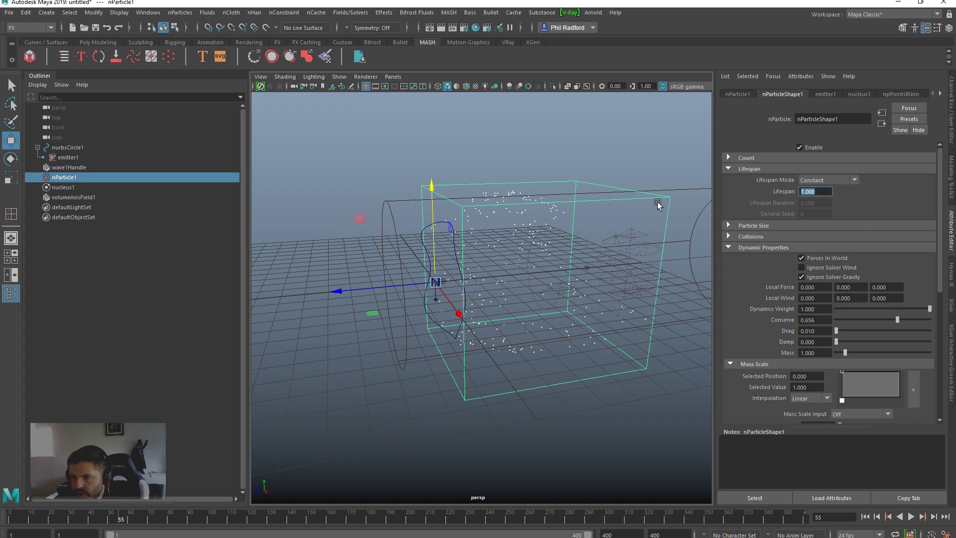
left_click(865, 516)
left_click(910, 517)
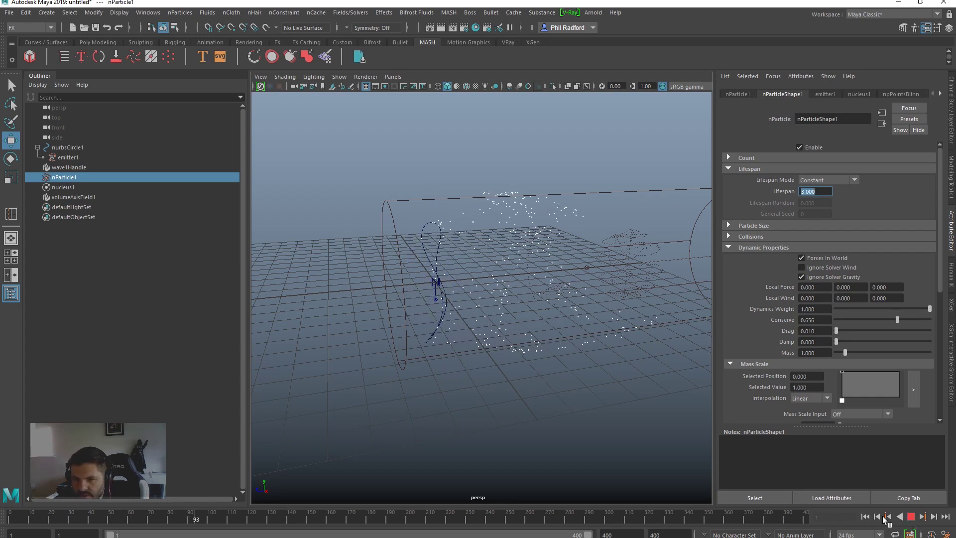
left_click(911, 517)
Step: Scale the volume axis field cylinder up to 5.4, 14.14, 5.4
left_click_drag(523, 209, 552, 182, "alt")
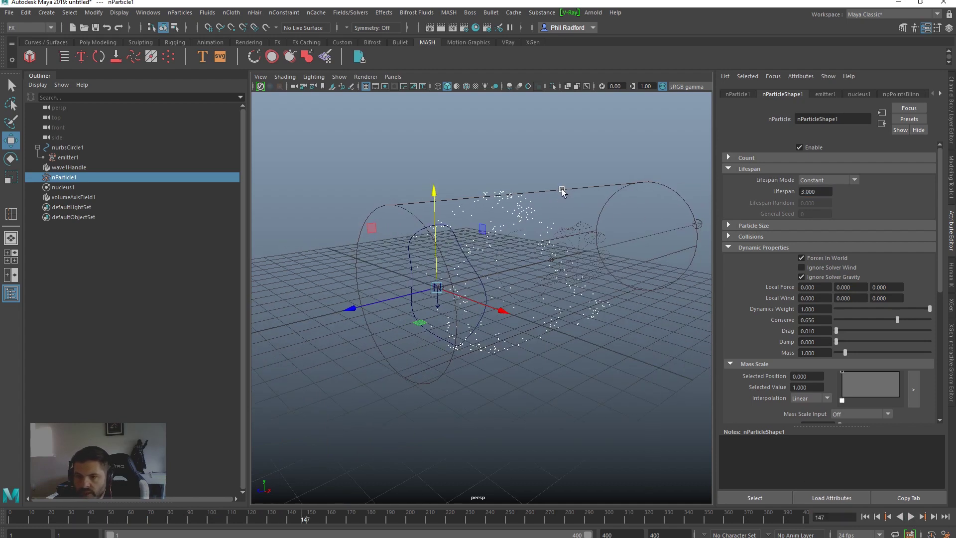
left_click(561, 191)
key("r")
left_click_drag(551, 259, 601, 253)
key("minus")
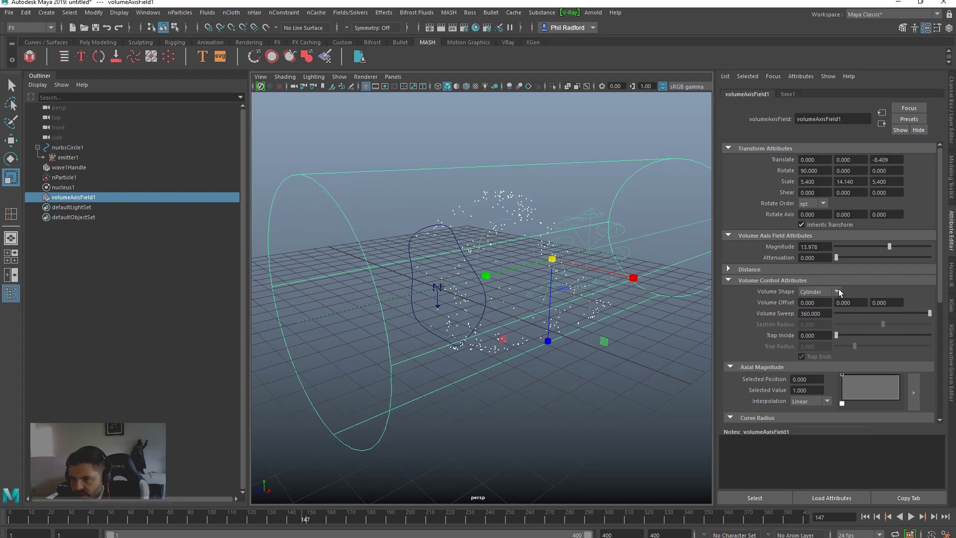
Step: Set volumeAxisField1's Away From Axis to -0.115
scroll(838, 289, "down", 5)
scroll(818, 321, "down", 1)
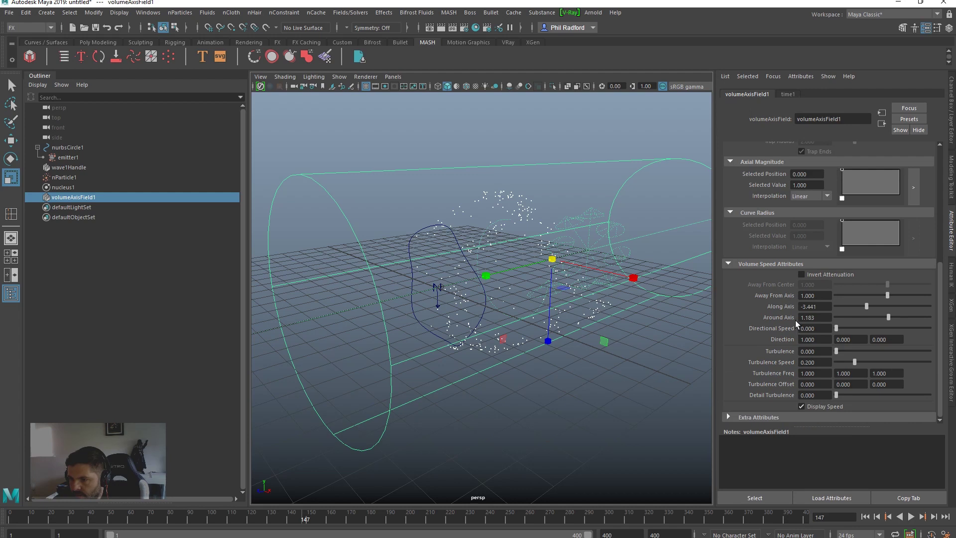
left_click(818, 295)
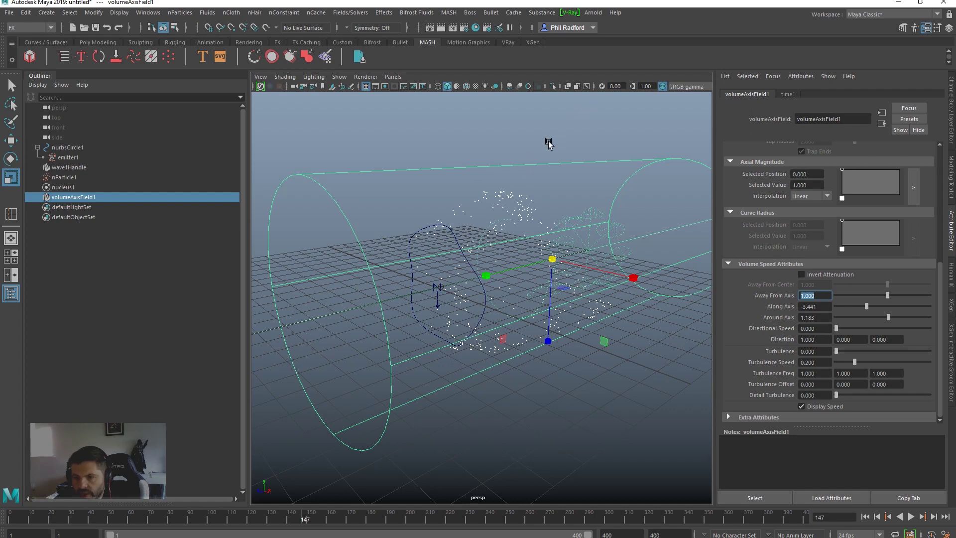
left_click_drag(886, 294, 880, 294)
key("Return")
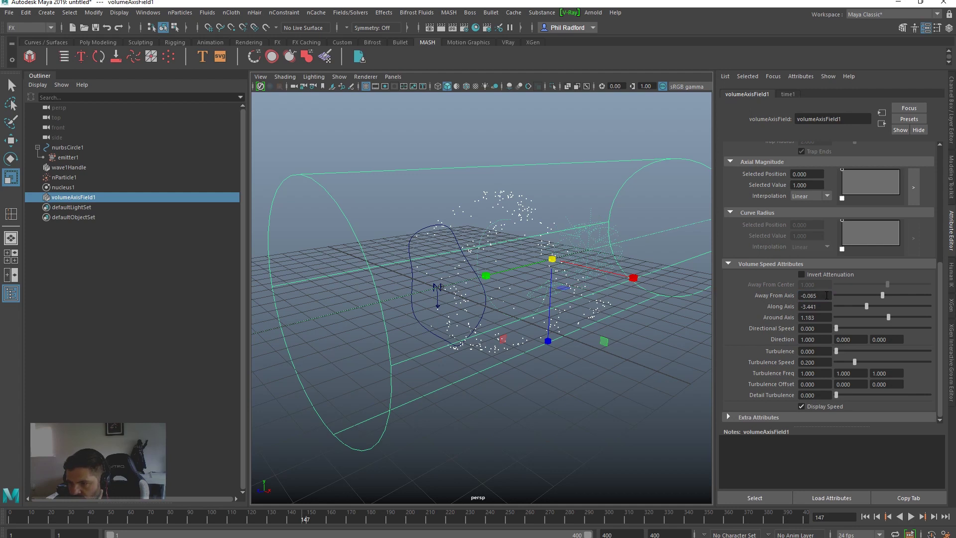
Step: Replay the simulation twice to check the slight inward pull, then select nParticle1
left_click(865, 517)
left_click(911, 517)
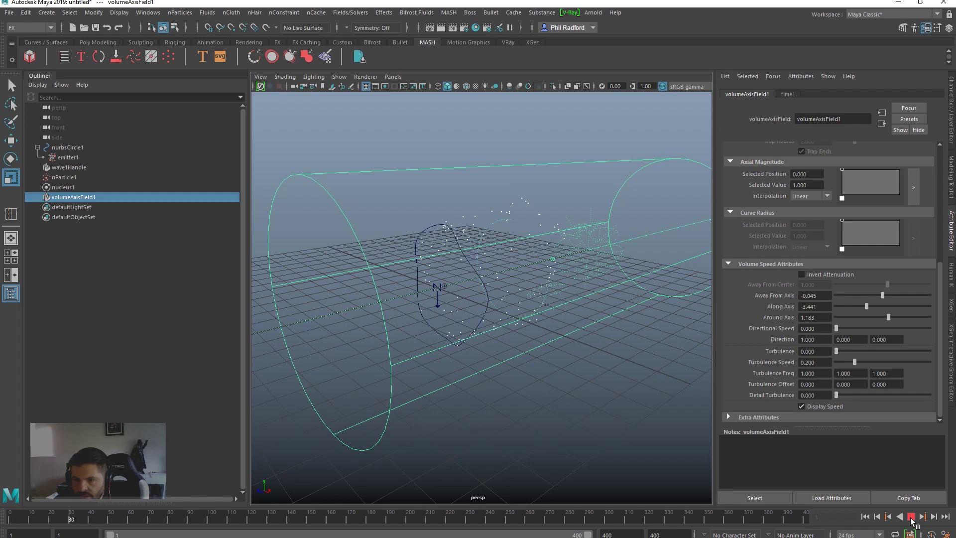
left_click(911, 516)
left_click(826, 296)
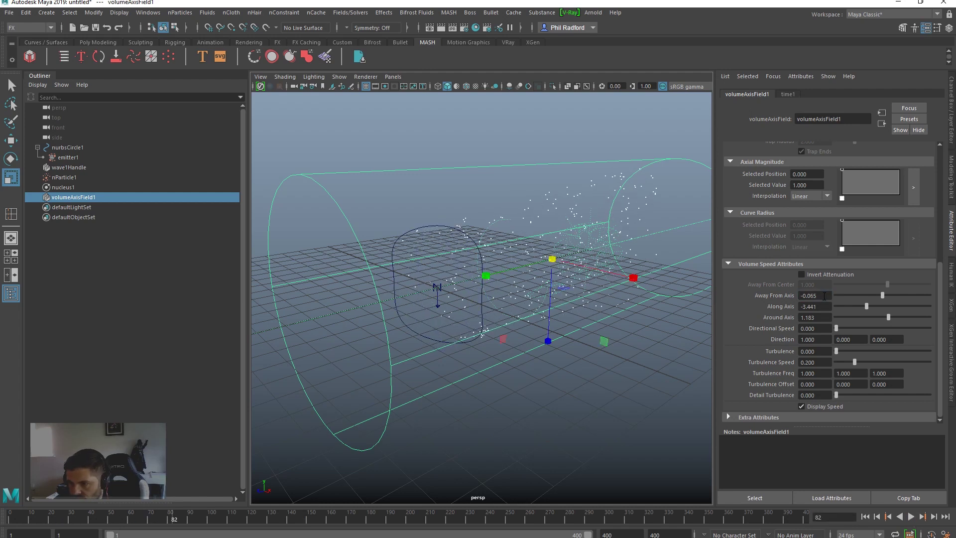
left_click(865, 517)
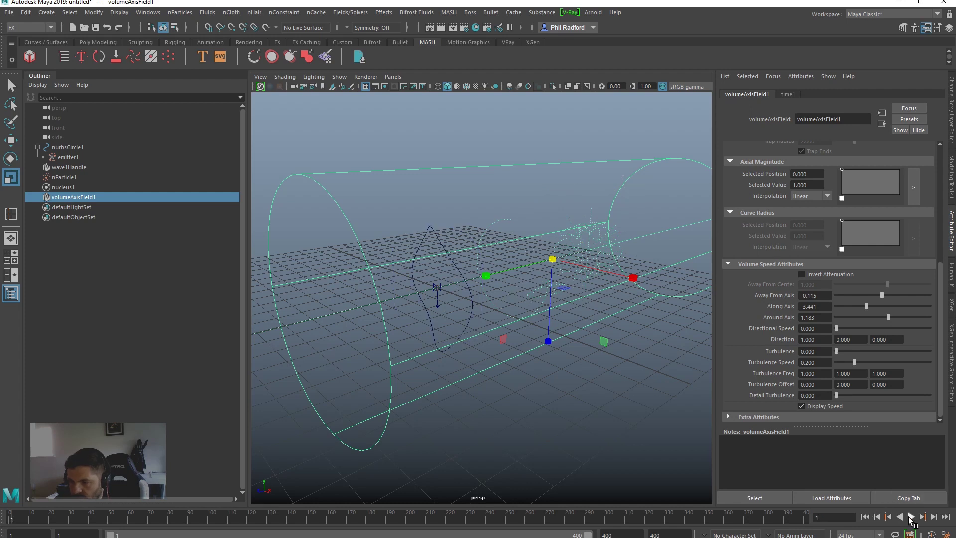
left_click(911, 516)
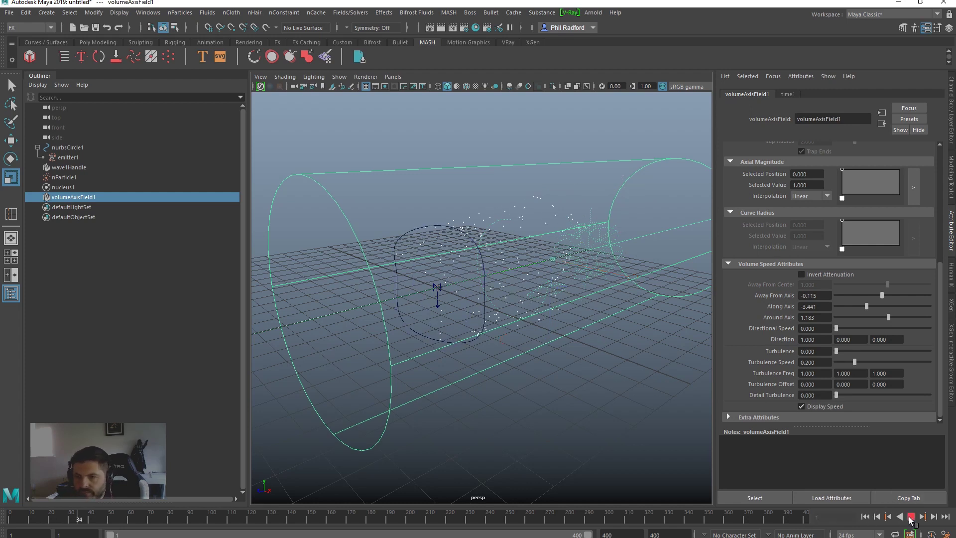
left_click(911, 517)
left_click_drag(458, 299, 440, 233, "alt")
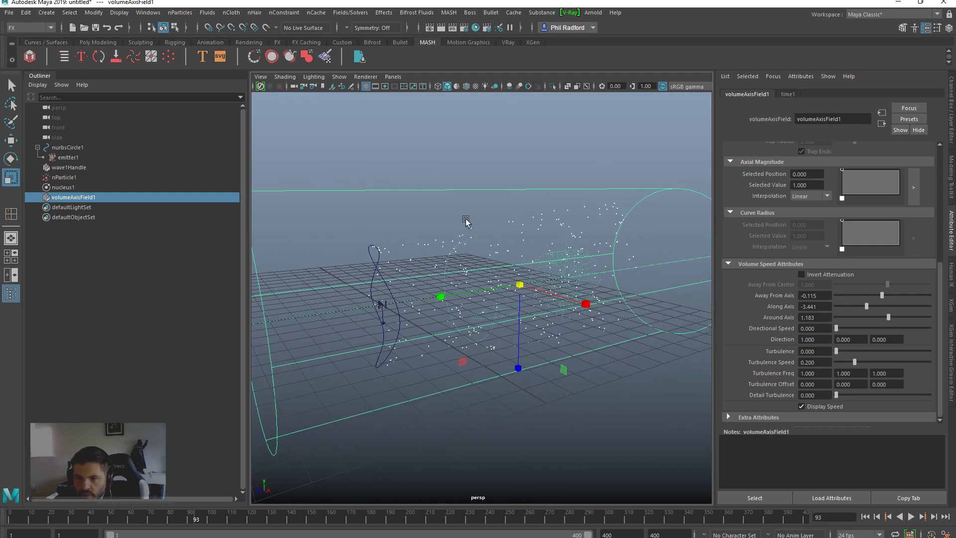
left_click(484, 245)
Step: Set nParticleShape1's Lifespan to 2 and replay to check the shorter-lived particles
left_click(815, 191)
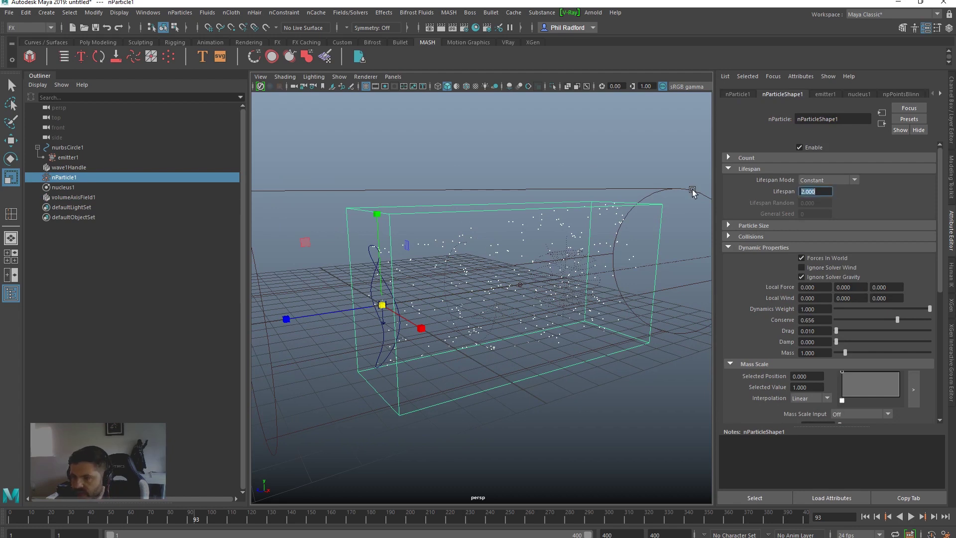
left_click(865, 516)
left_click(911, 516)
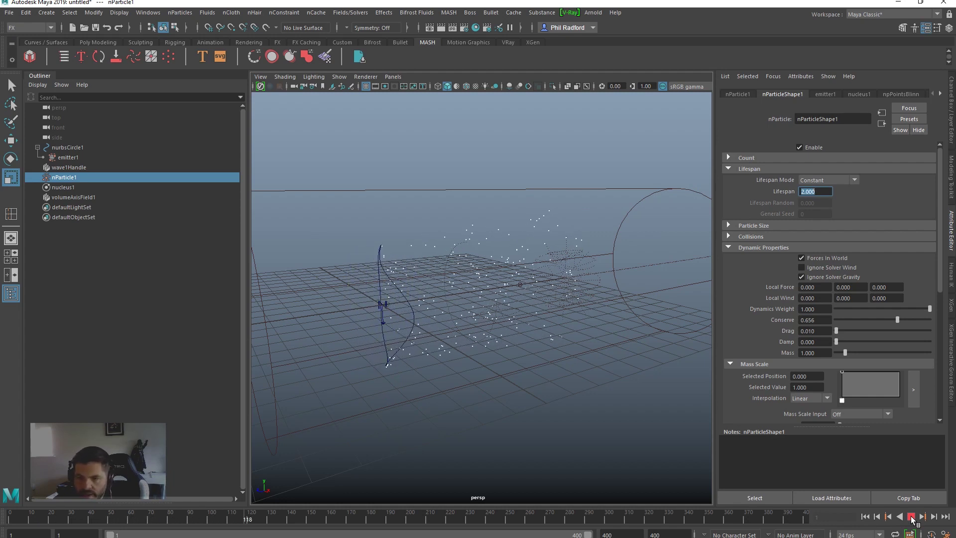
key("Escape")
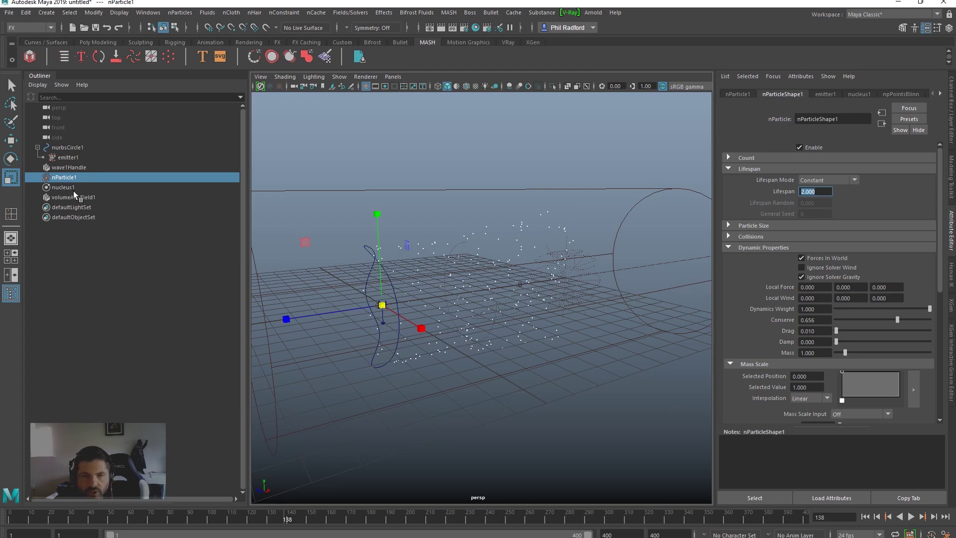
left_click_drag(435, 297, 445, 295, "alt")
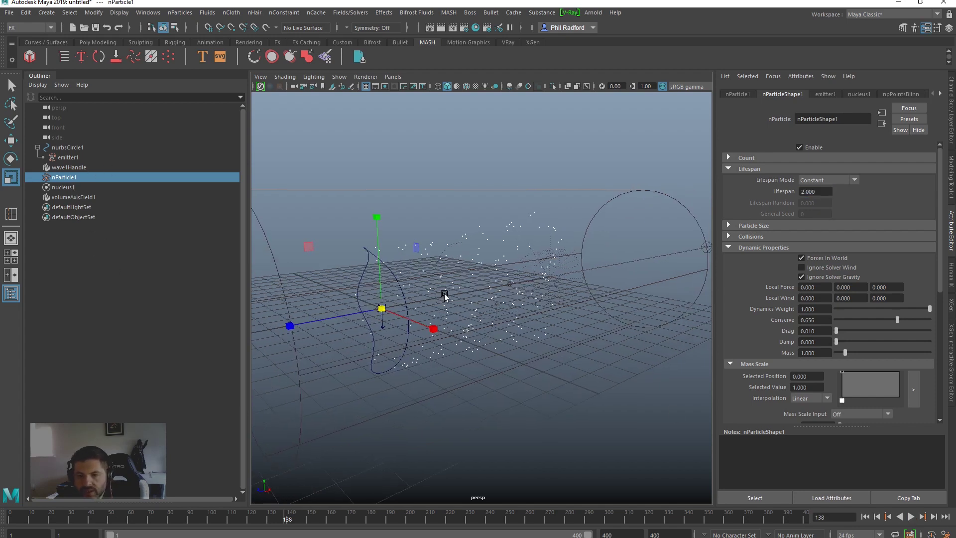
left_click(85, 158)
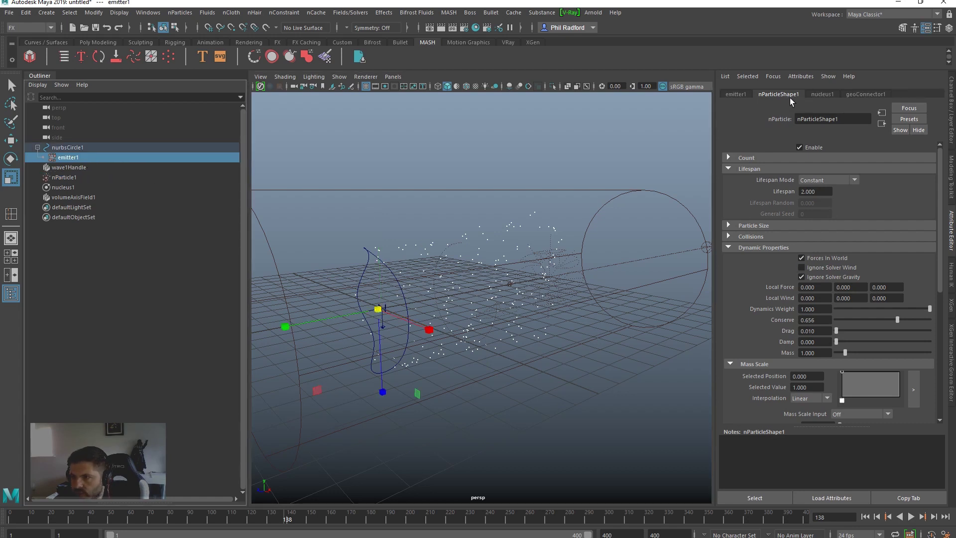
Step: Set emitter1's Rate to 1000 particles/sec and replay the denser stream
left_click(735, 94)
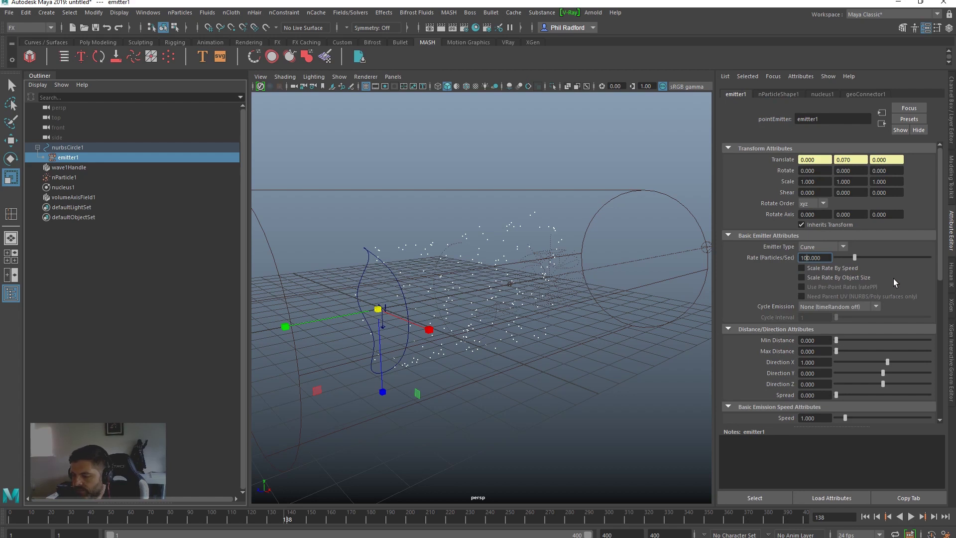
type("0")
key("Return")
left_click(866, 517)
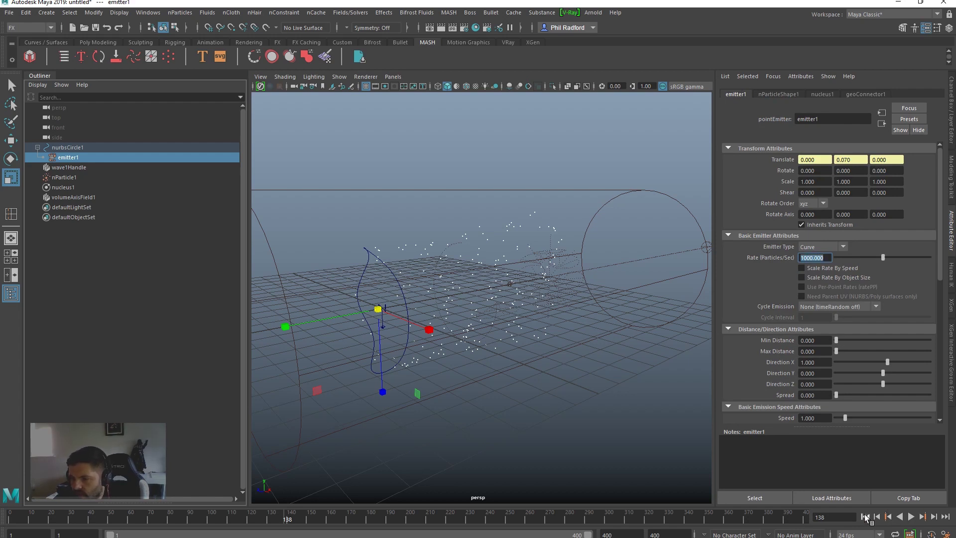
left_click(911, 516)
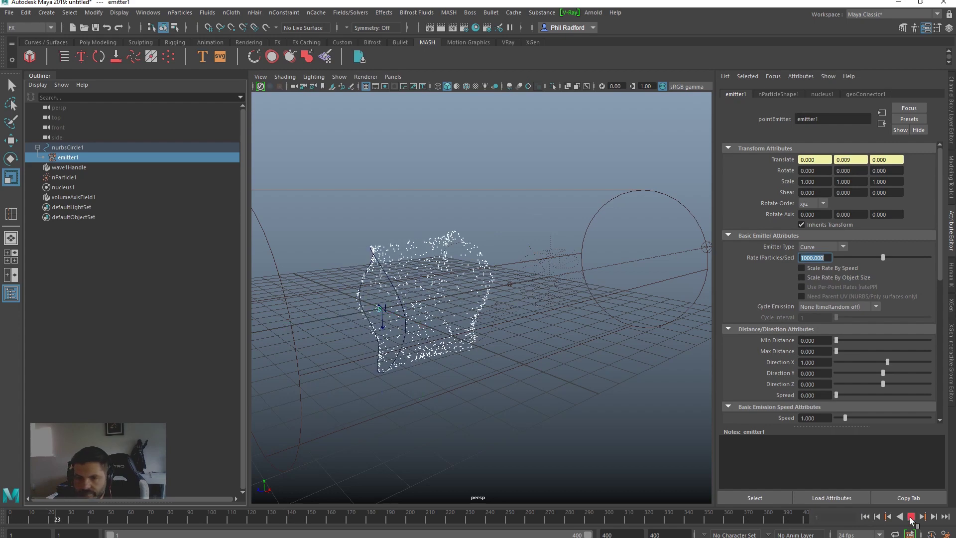
left_click(911, 517)
left_click_drag(478, 368, 544, 378, "alt")
left_click(65, 177)
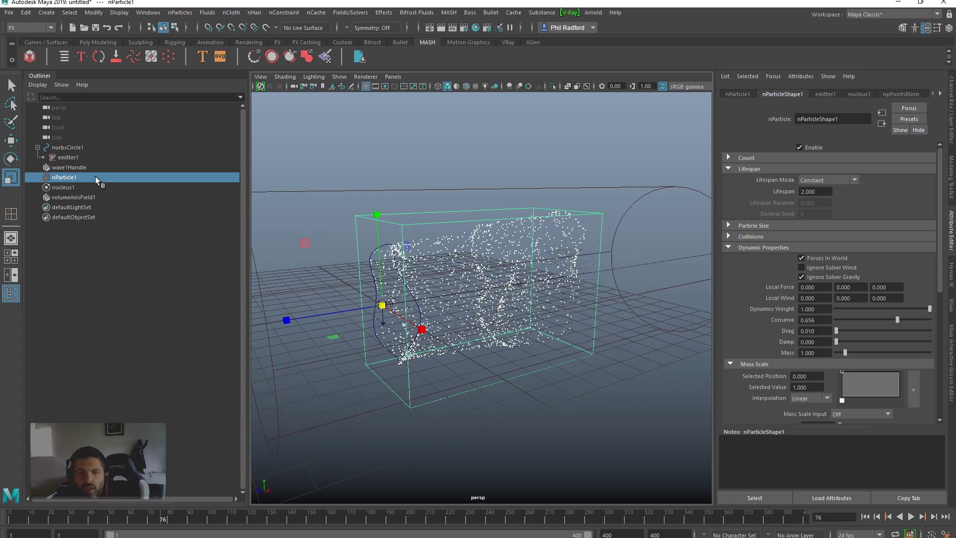
Step: Add a Fields/Solvers Turbulence field, set Magnitude 24.242 and Attenuation 0, and replay
left_click(351, 12)
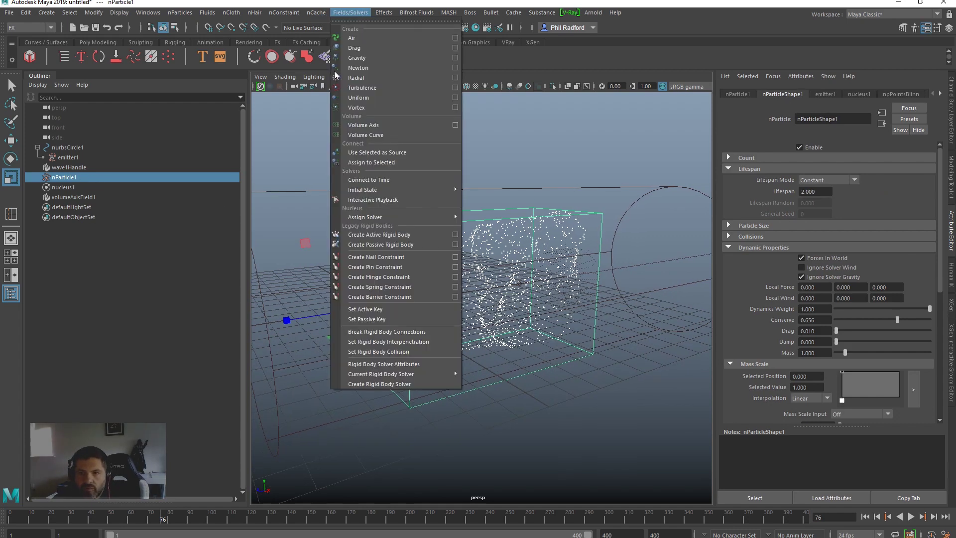
left_click(356, 88)
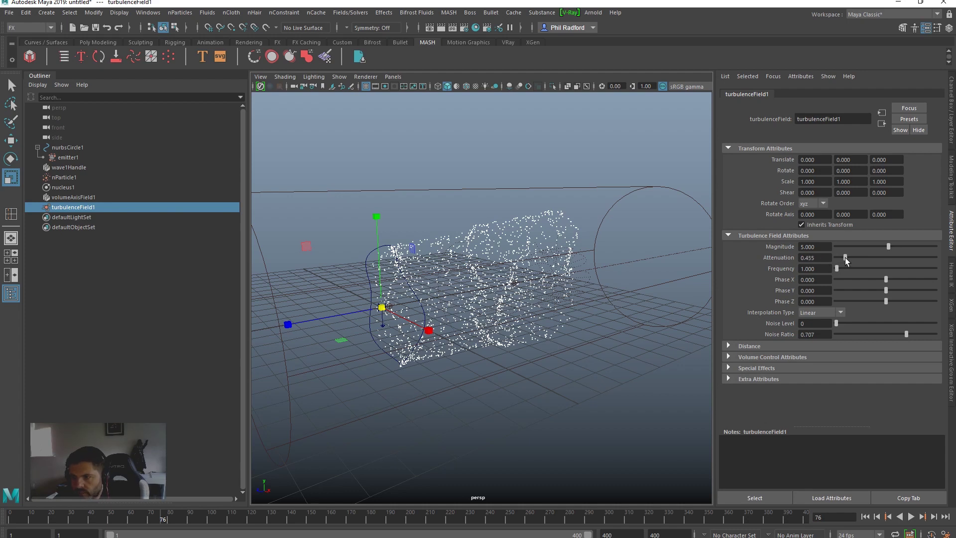
left_click_drag(888, 244, 892, 245)
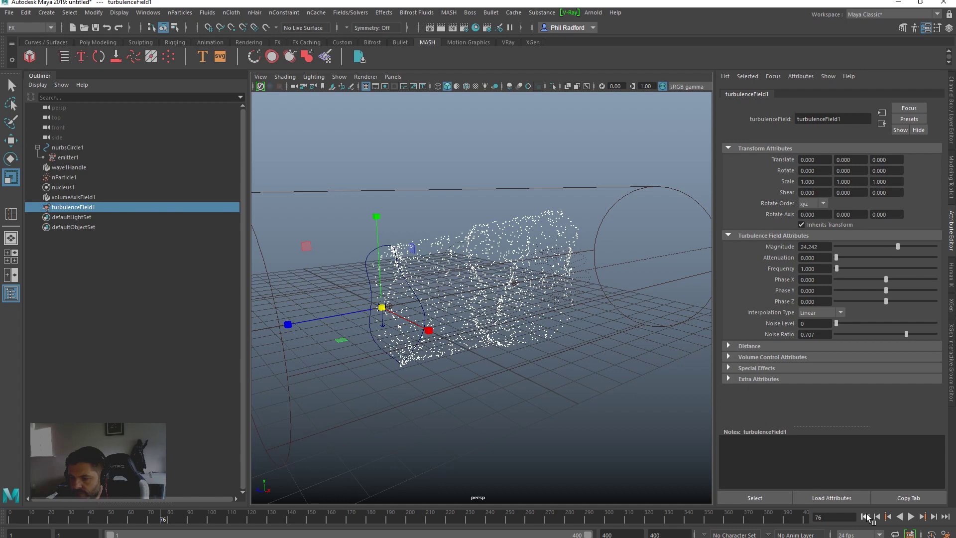
left_click(866, 517)
left_click(911, 517)
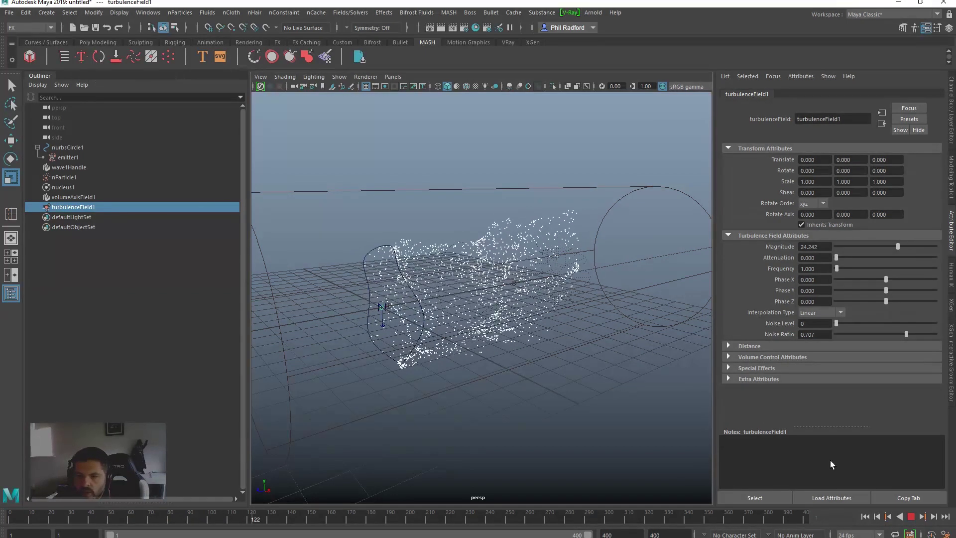
left_click(912, 517)
Step: Lower nParticle1's Conserve to 0.425 and replay the simulation
left_click(67, 177)
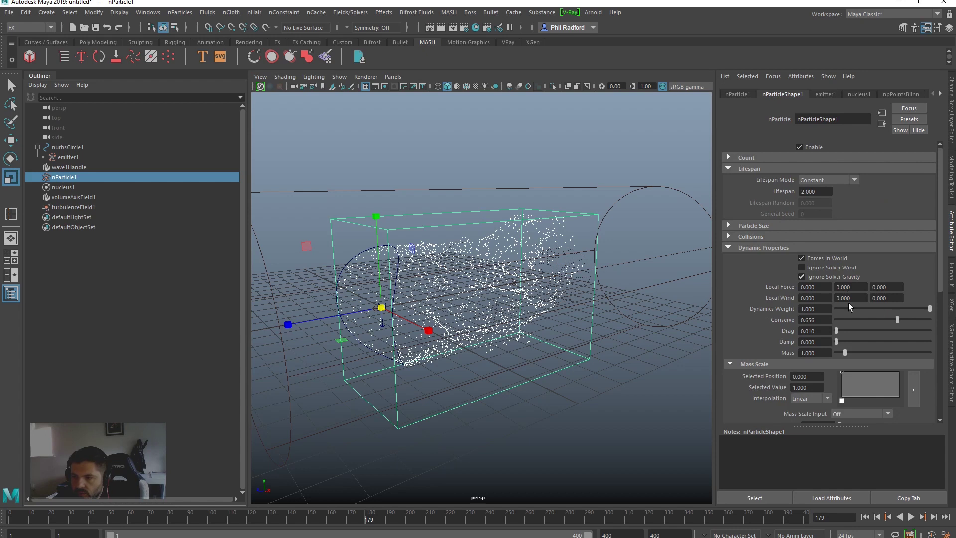
left_click_drag(878, 322, 876, 323)
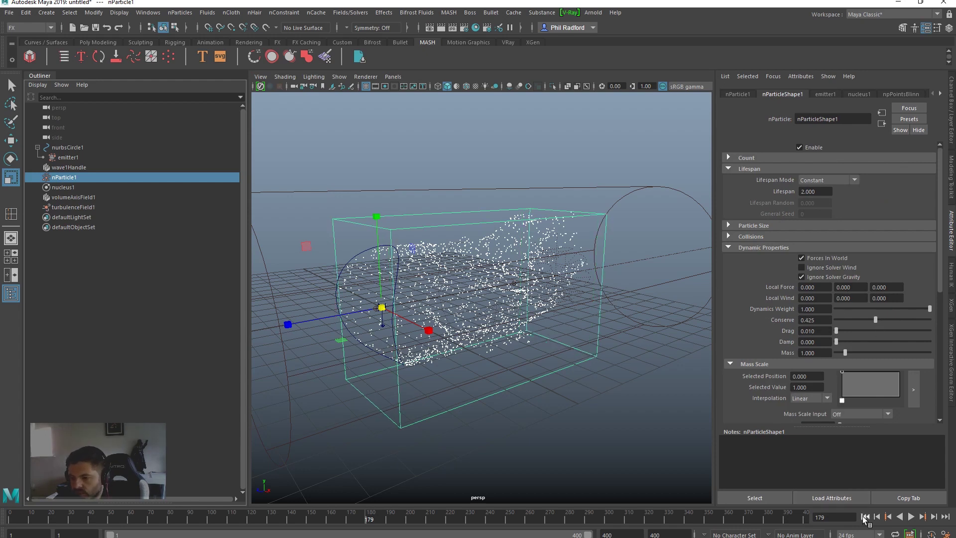
left_click(865, 517)
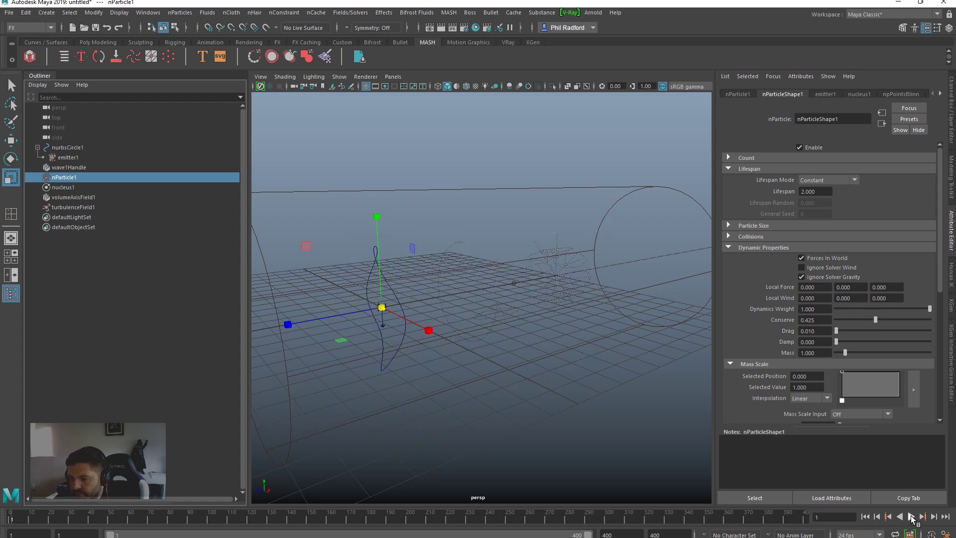
left_click(912, 517)
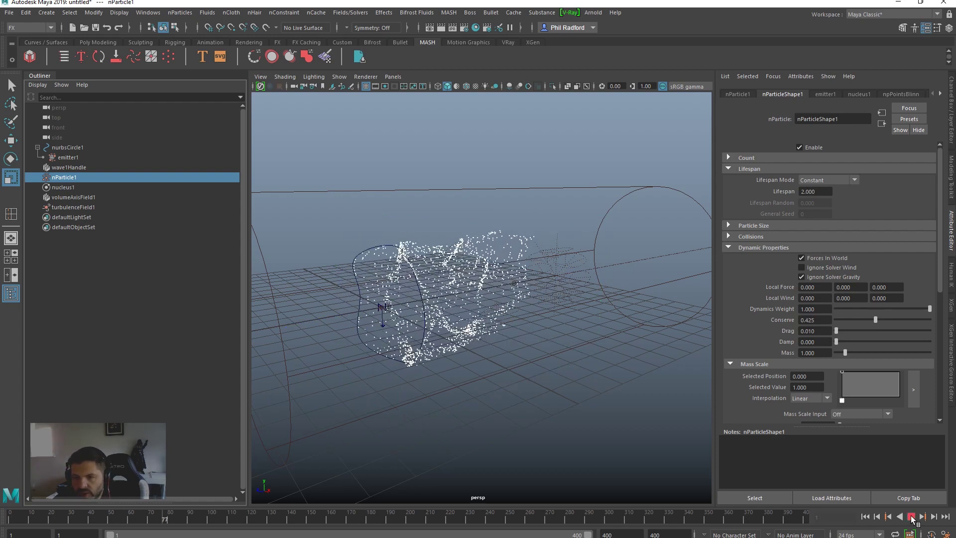
left_click_drag(554, 360, 540, 363, "alt")
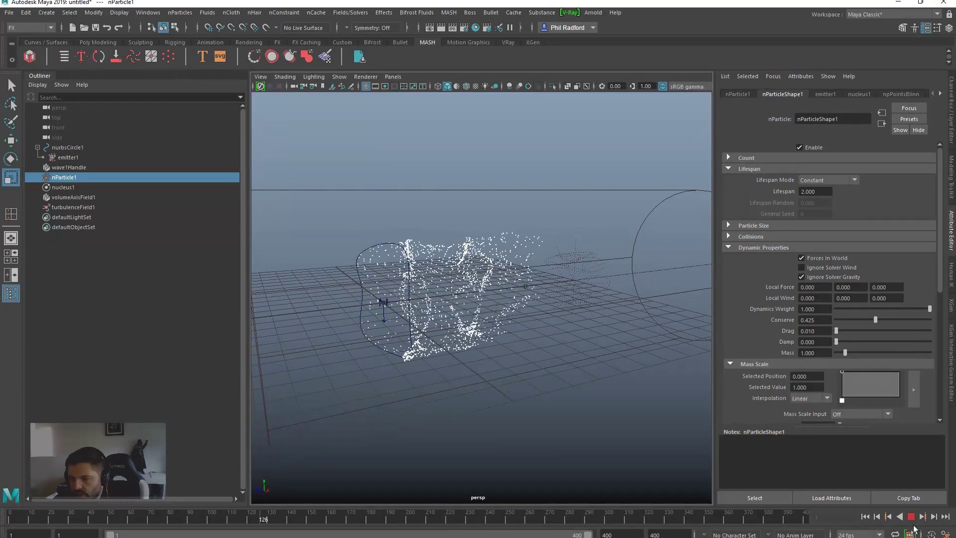
left_click(911, 517)
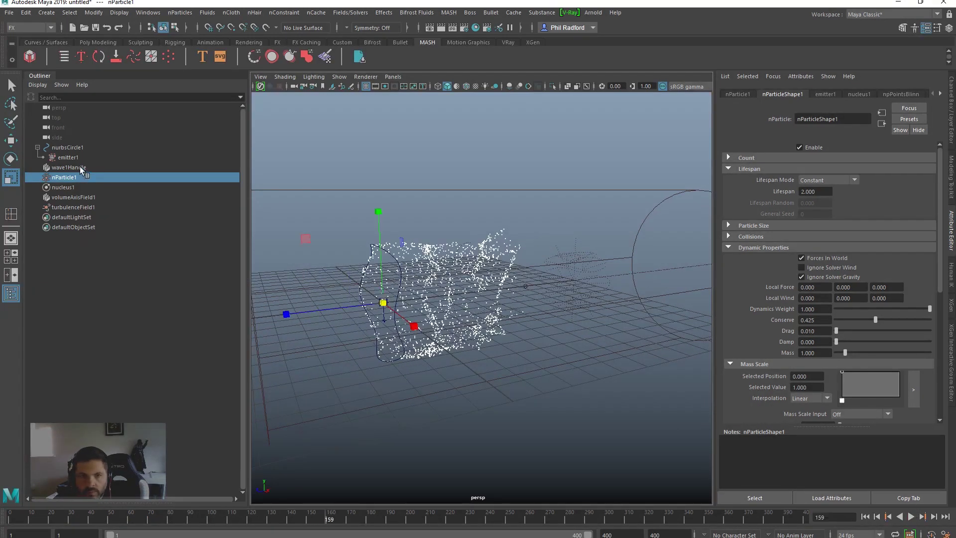
Step: Raise turbulenceField1's Magnitude to 36.364 and preview the swirl
left_click(73, 207)
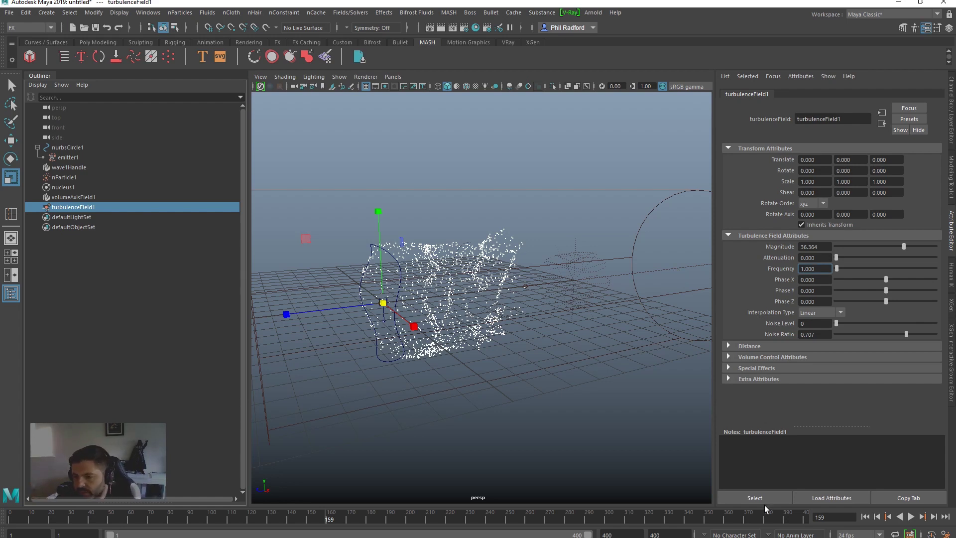
left_click(865, 516)
left_click(911, 517)
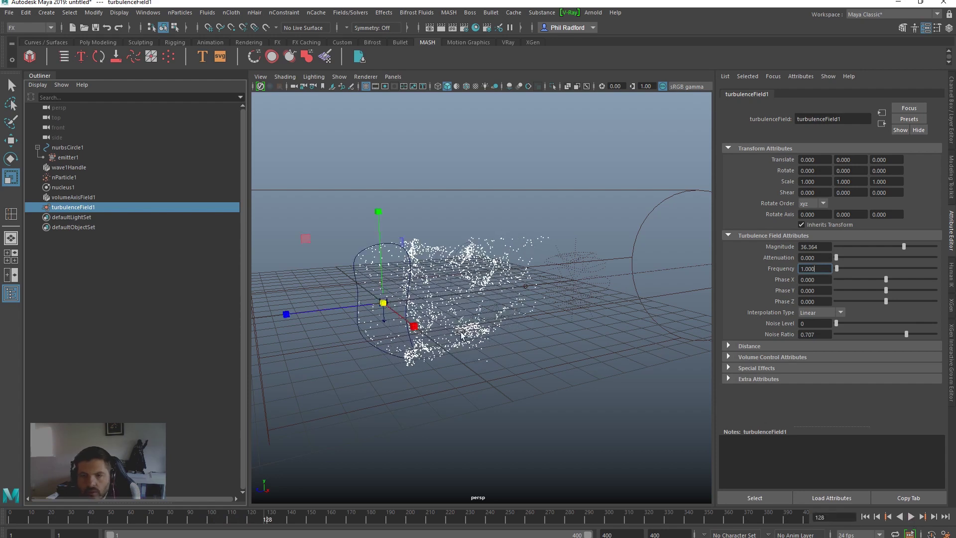
Step: Lower nParticle1's Conserve further to 0.242 and replay to check clustering
left_click(65, 177)
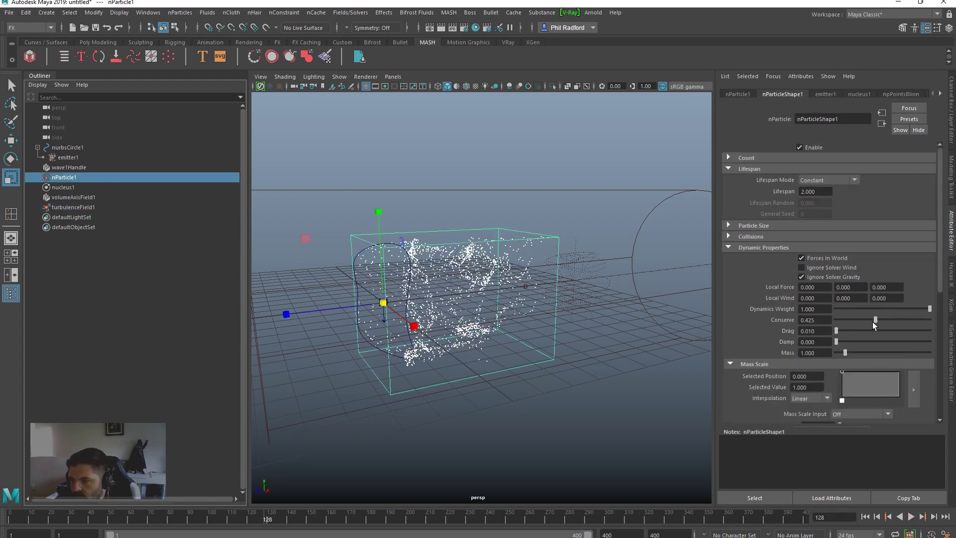
left_click_drag(866, 319, 862, 318)
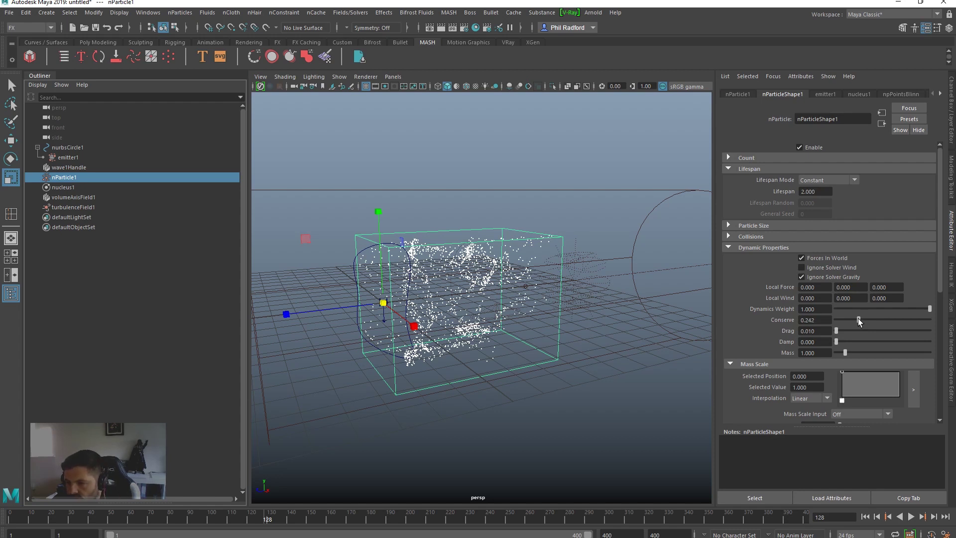
left_click(864, 517)
left_click(911, 517)
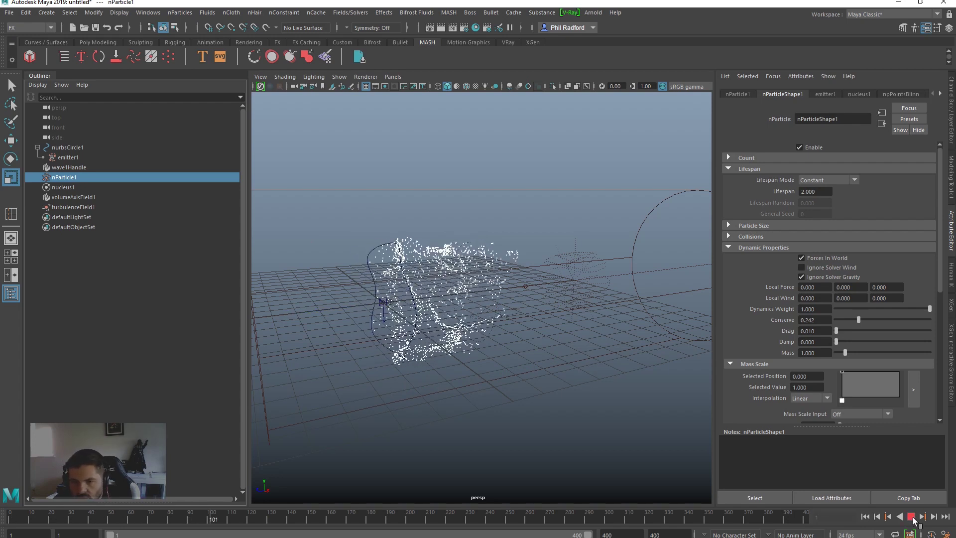
left_click(911, 518)
left_click_drag(513, 325, 429, 261, "alt")
Step: Set nParticleShape1's Shading Point Size to 1
left_click(64, 178)
scroll(866, 291, "down", 10)
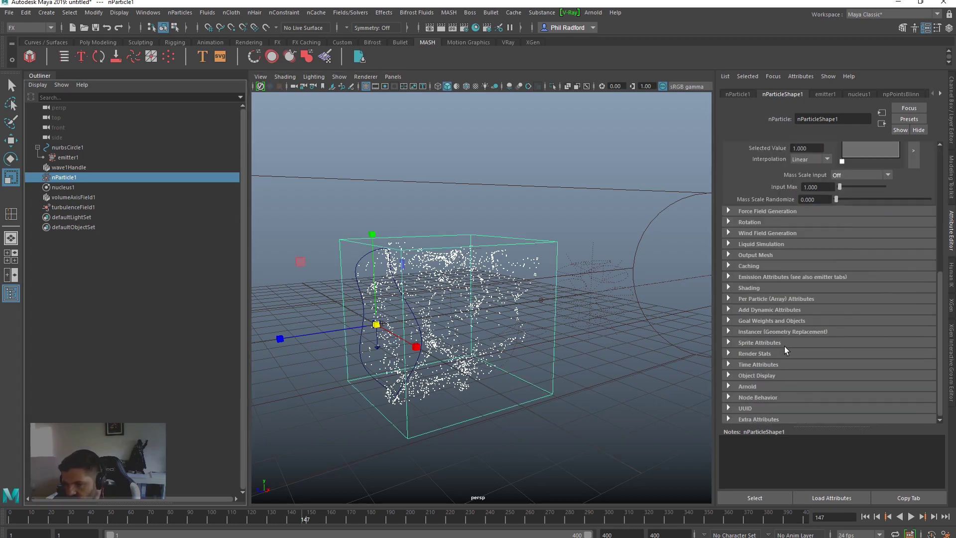
left_click(753, 287)
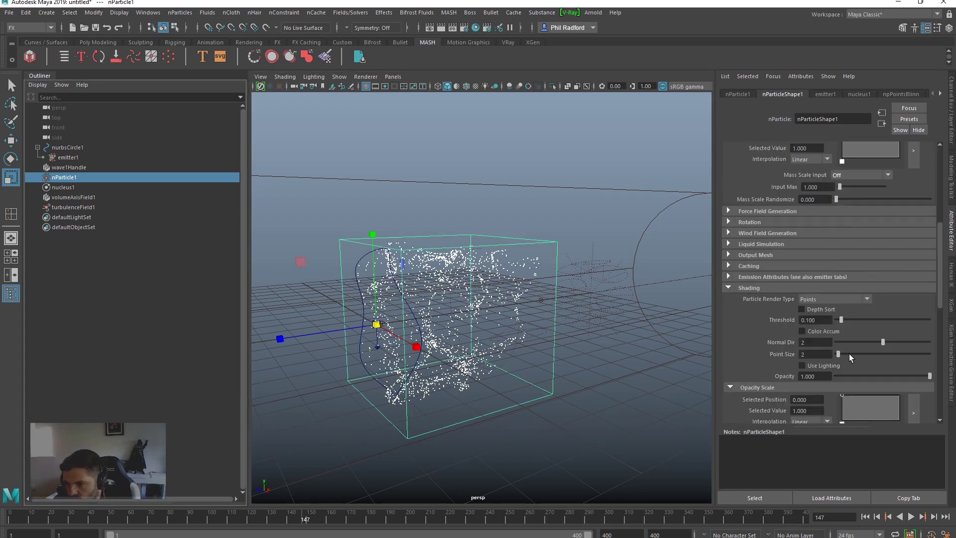
left_click_drag(838, 354, 831, 353)
left_click_drag(508, 362, 512, 366, "alt")
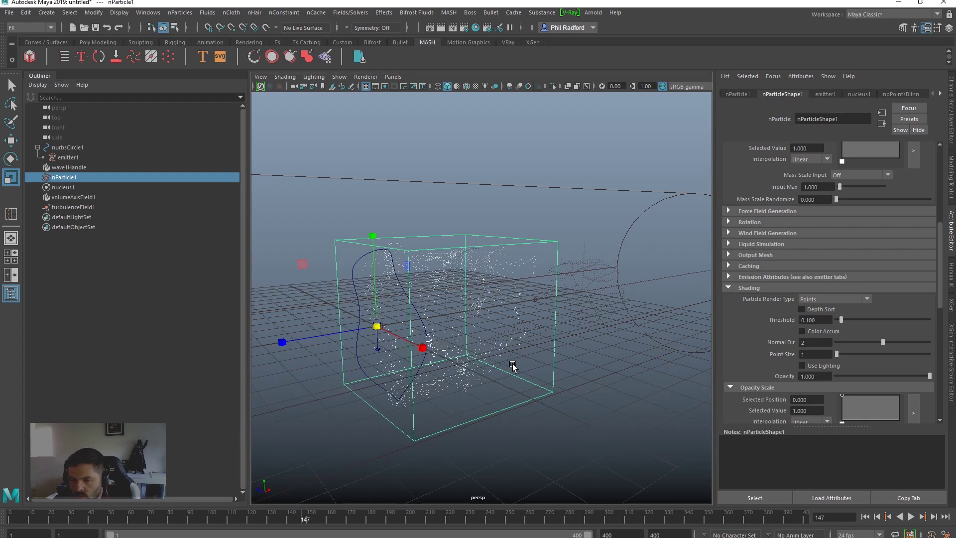
Step: Raise emitter1's Rate to 10000 and replay the simulation
left_click(822, 94)
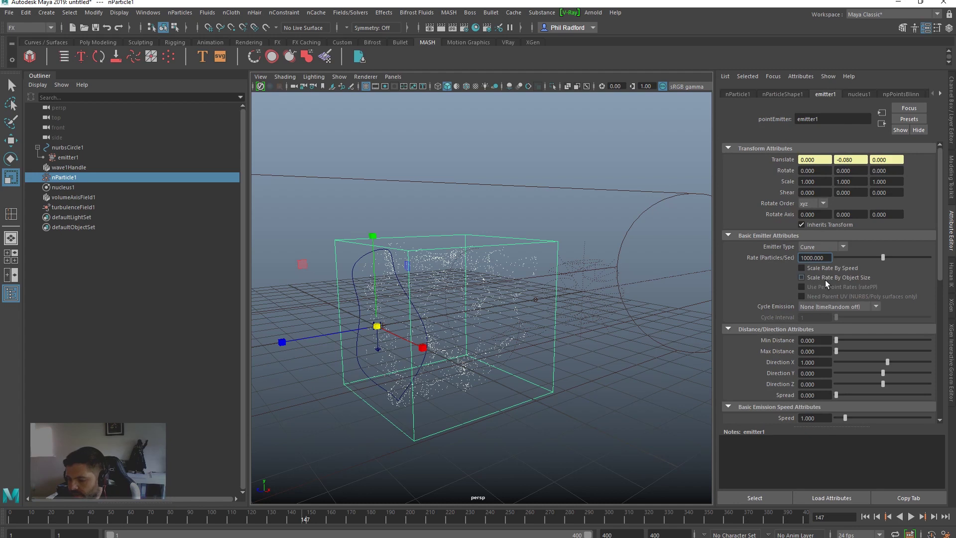
left_click_drag(526, 378, 535, 381, "alt")
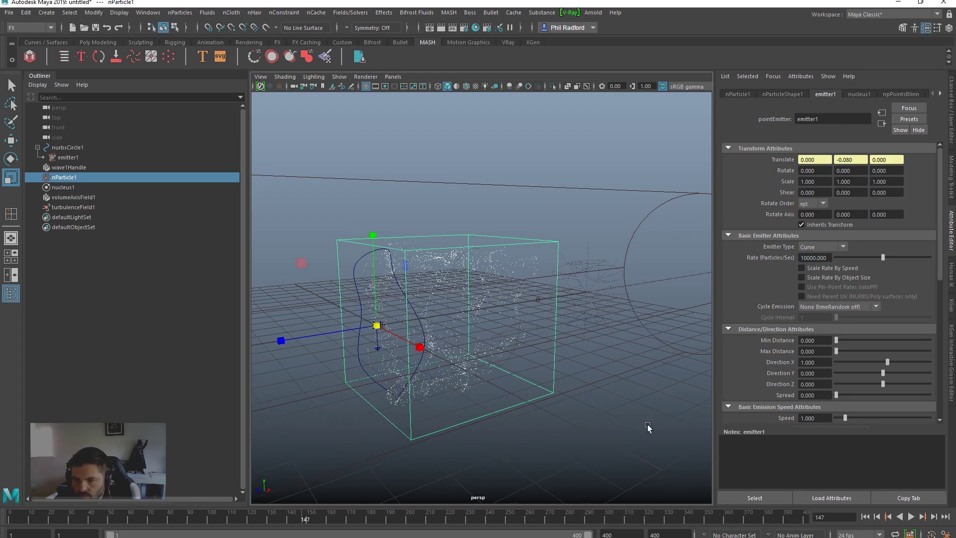
left_click(866, 517)
left_click(911, 517)
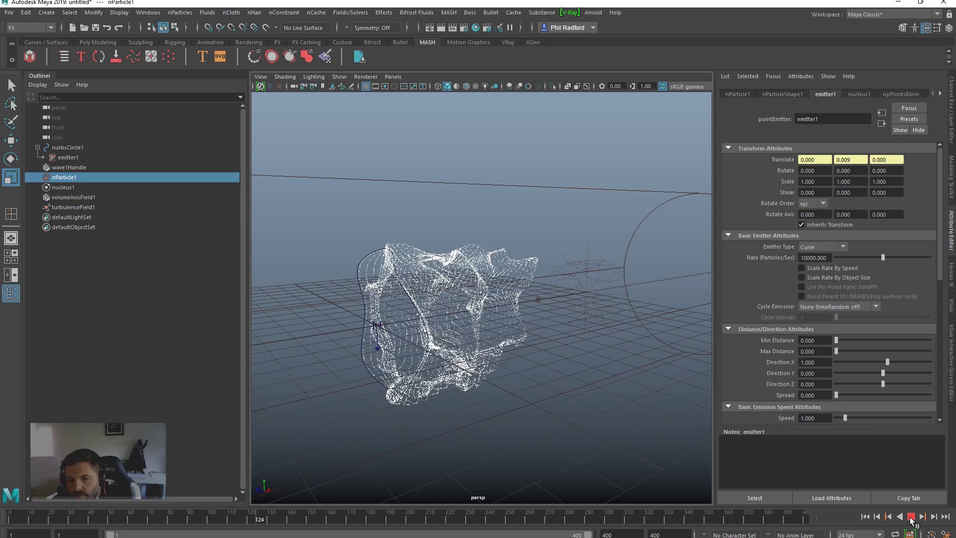
left_click(911, 518)
Step: Give emitter1 a Spread of 0.038 and reselect the particles
scroll(849, 389, "down", 1)
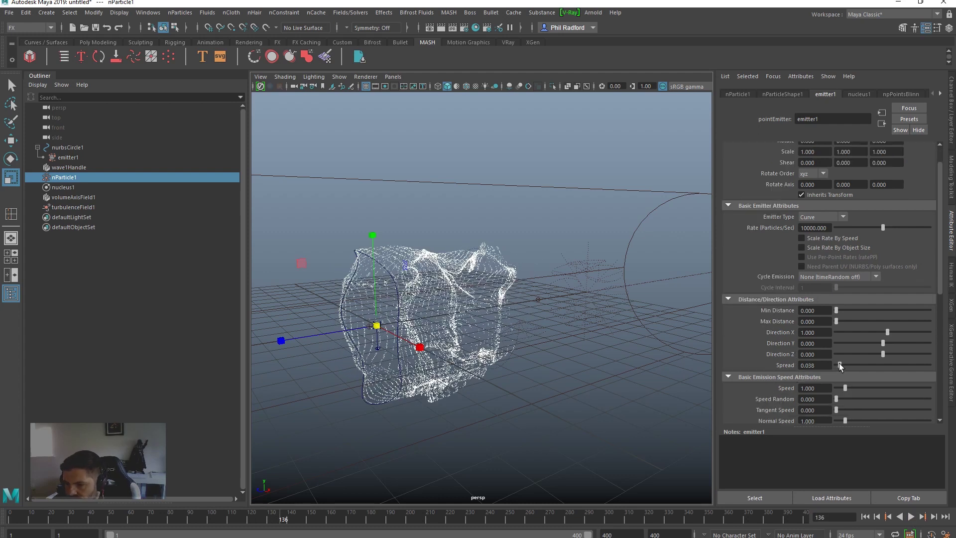
scroll(847, 359, "down", 6)
scroll(847, 359, "up", 6)
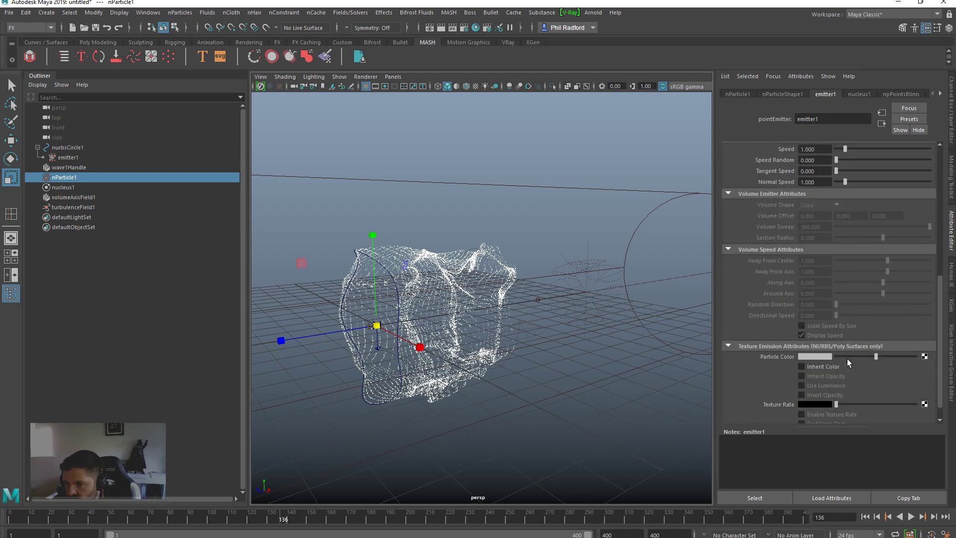
scroll(846, 358, "down", 6)
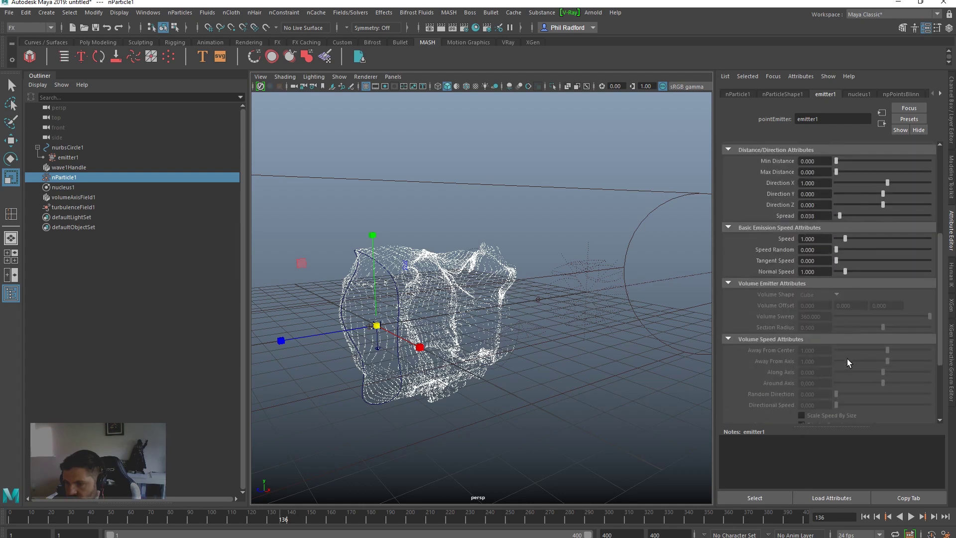
scroll(847, 358, "up", 7)
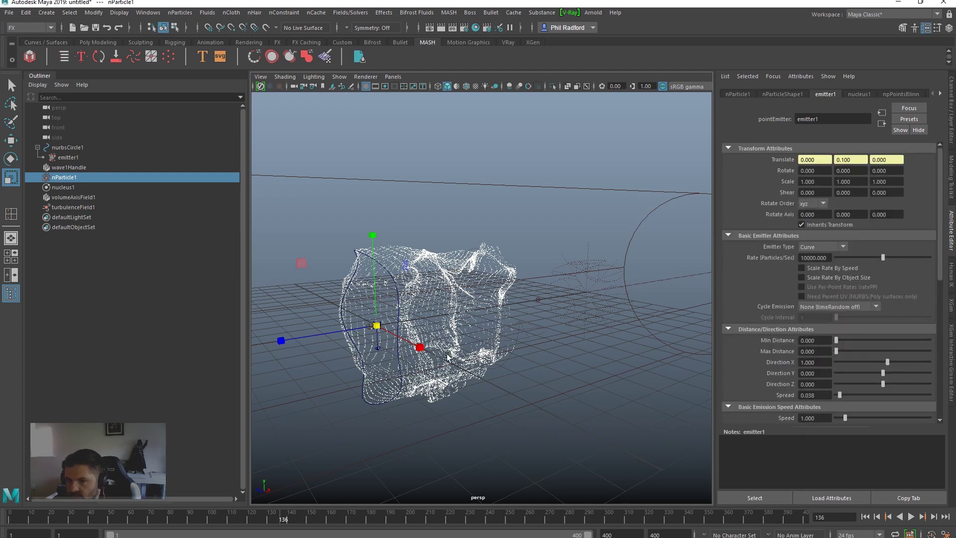
left_click_drag(511, 407, 492, 404, "alt")
left_click(443, 248)
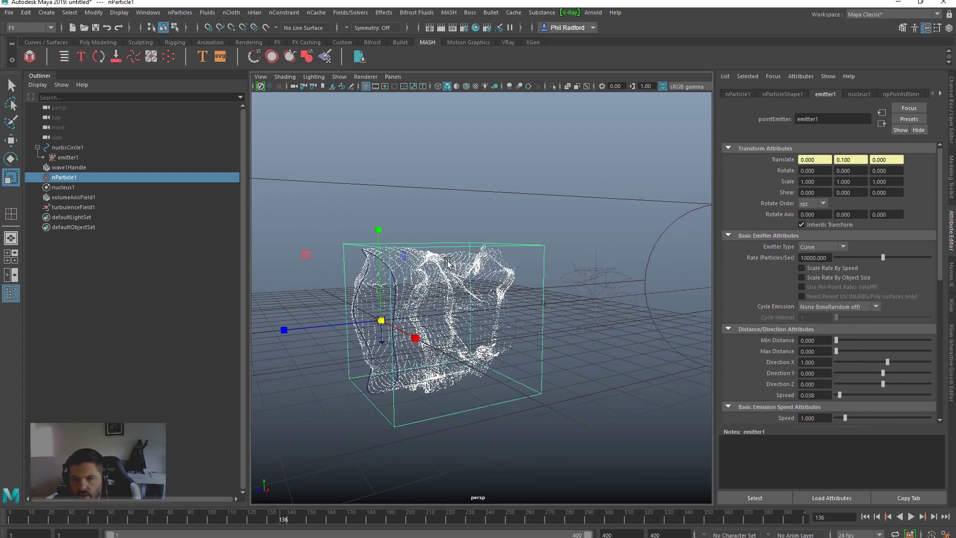
left_click(351, 13)
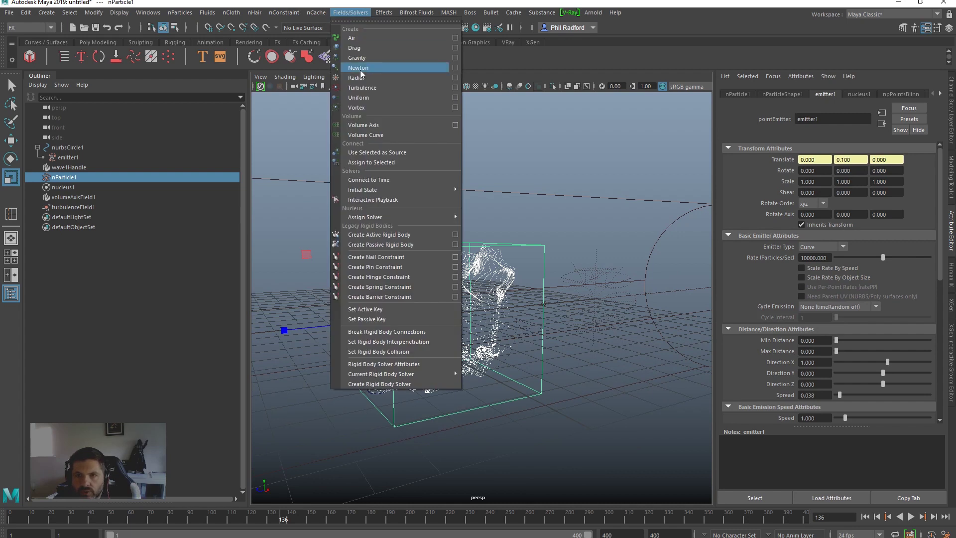
Step: Add a second turbulence field confined to a Cylinder volume shape
left_click(356, 88)
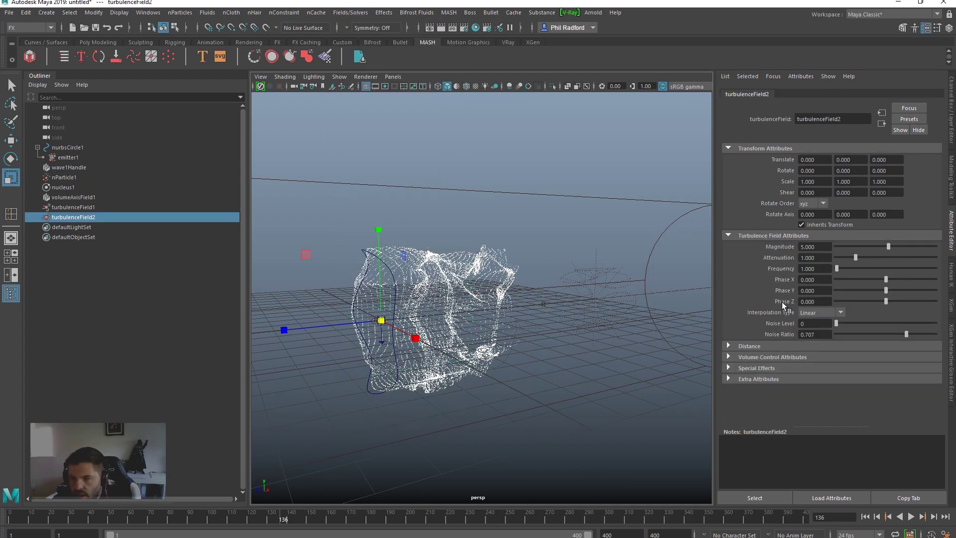
left_click(768, 357)
left_click(823, 340)
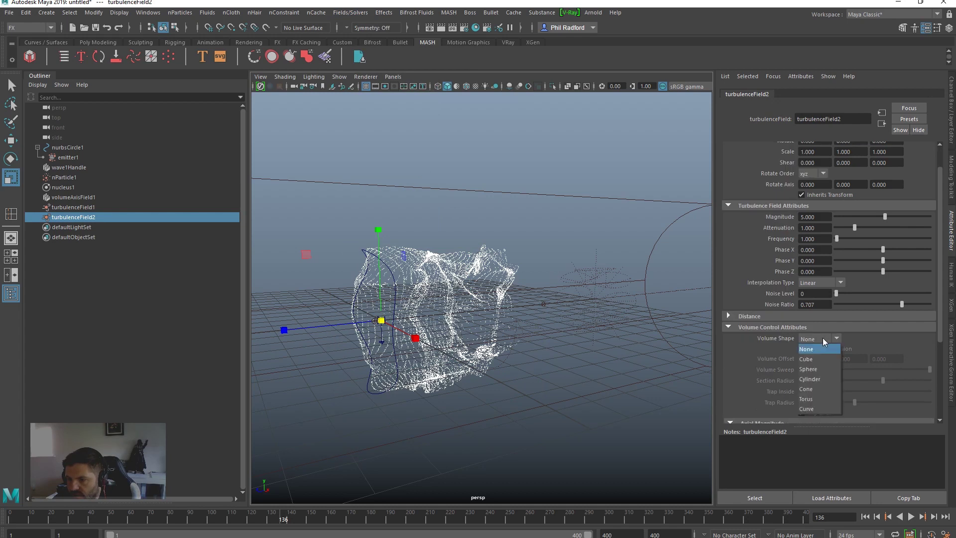
left_click(820, 380)
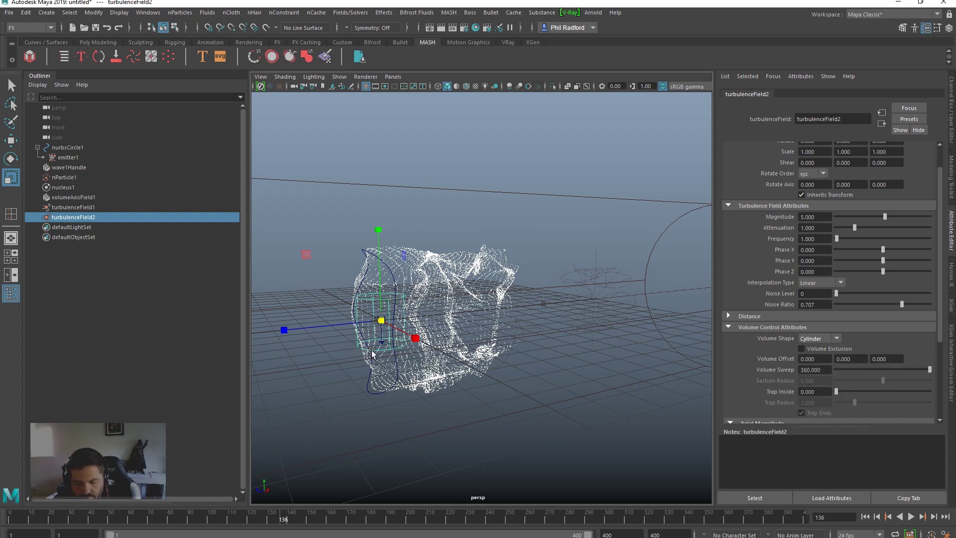
Step: Rotate turbulenceField2 about 15 degrees, scale it to 3.967, and slide it along its axis
key("e")
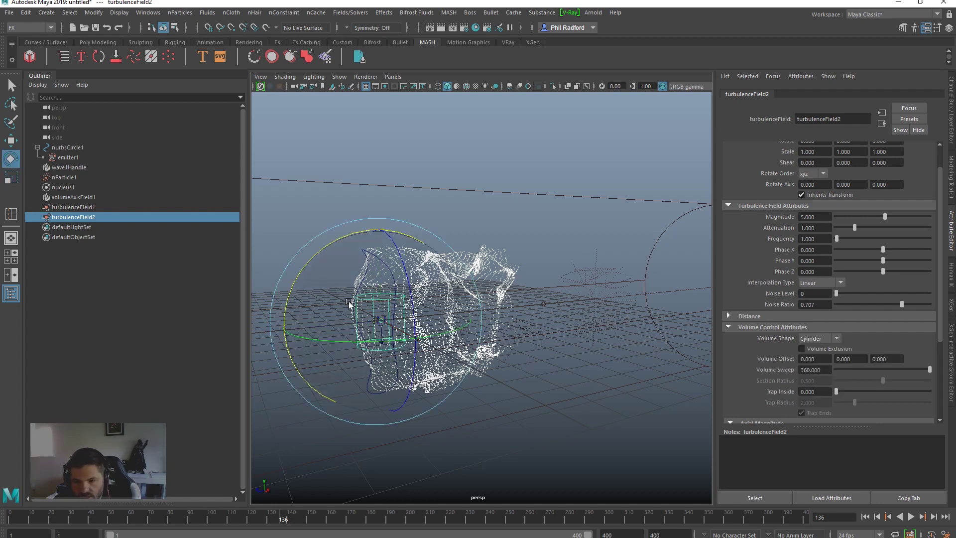
left_click_drag(316, 252, 393, 253)
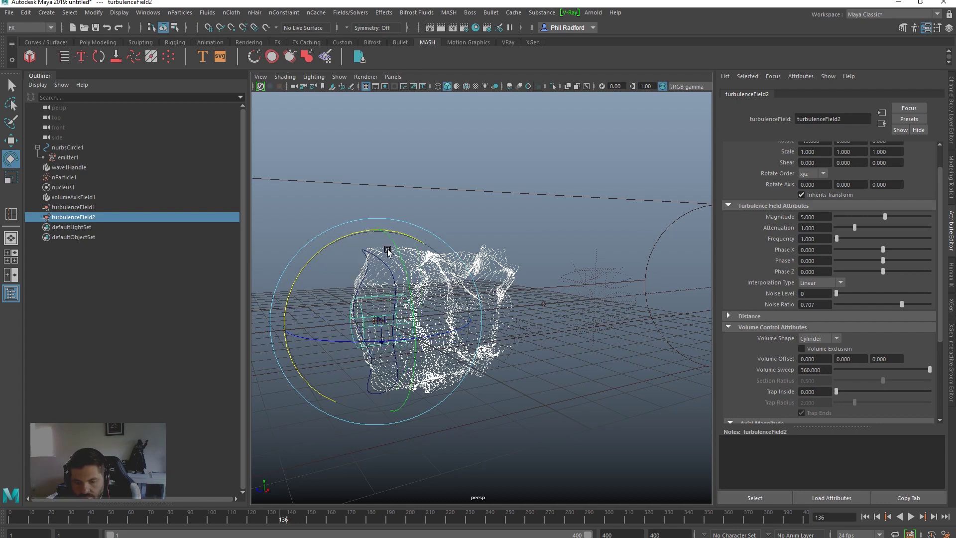
key("r")
left_click_drag(394, 324, 409, 313)
key("w")
mouse_move(485, 311)
left_mouse_down("alt")
mouse_move(463, 315)
mouse_move(485, 313)
left_mouse_up("alt")
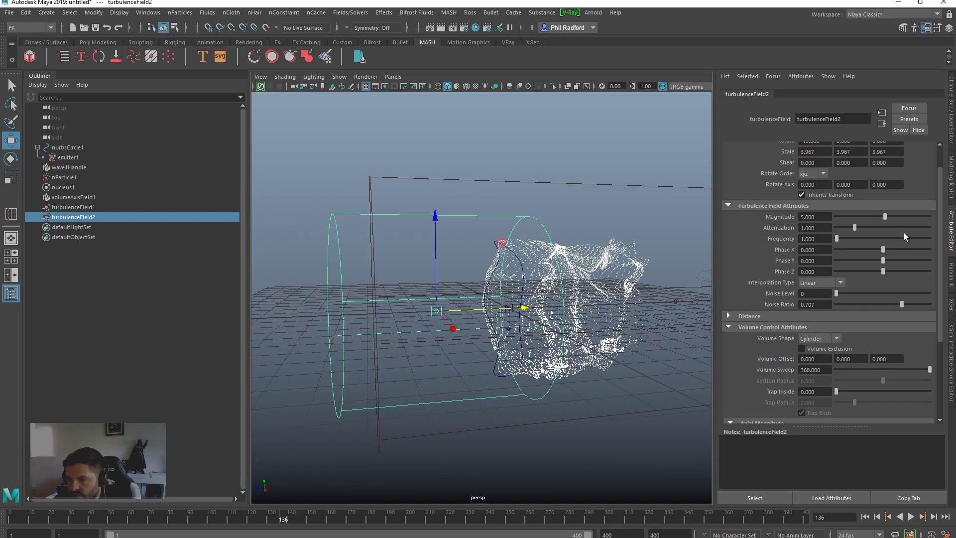
Step: Set turbulenceField2's Magnitude to 59.14 and Attenuation to 0, then replay
left_click_drag(886, 213, 890, 213)
left_click_drag(853, 227, 706, 233)
left_click(865, 517)
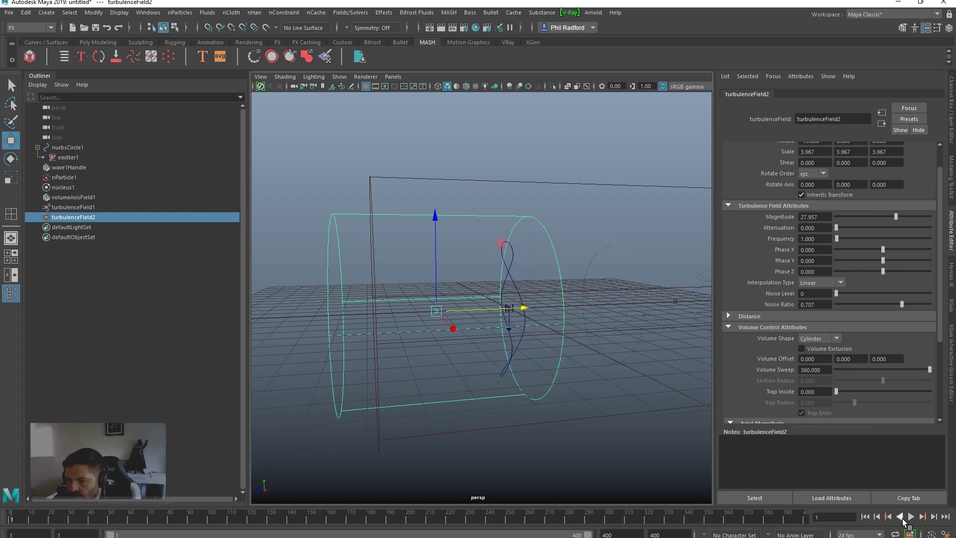
left_click(910, 517)
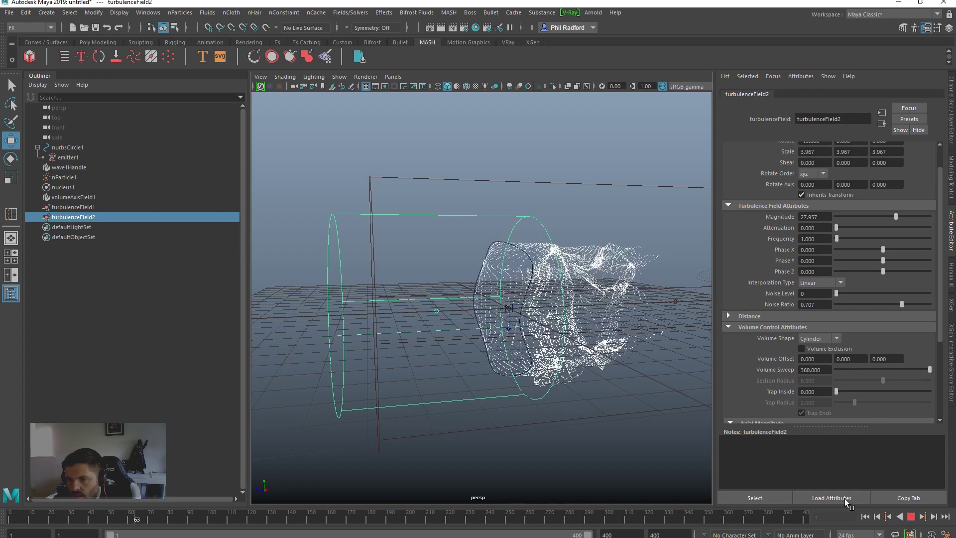
key("Escape")
Step: Shift turbulenceField2 further along X and replay to inspect the particle cloud
middle_click_drag(601, 354, 628, 353)
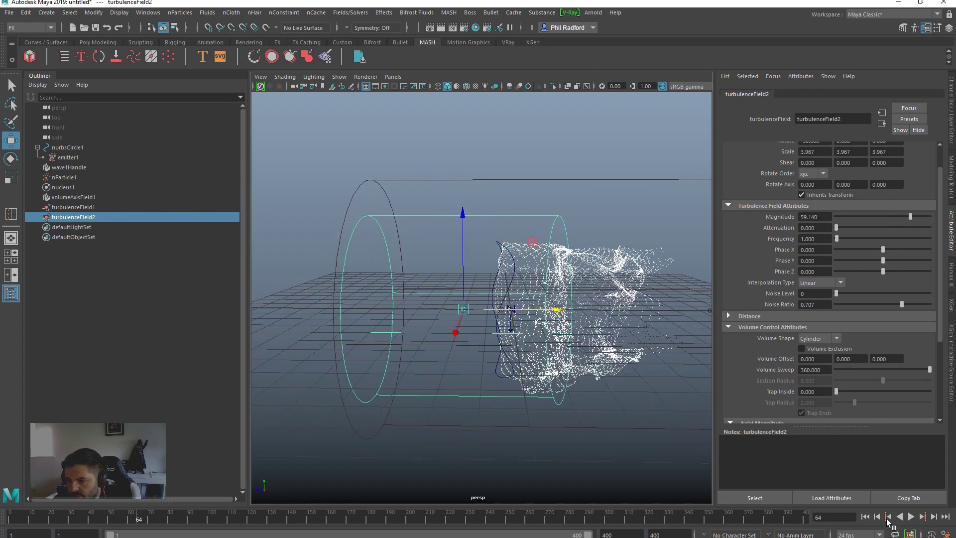
left_click(864, 517)
left_click(911, 517)
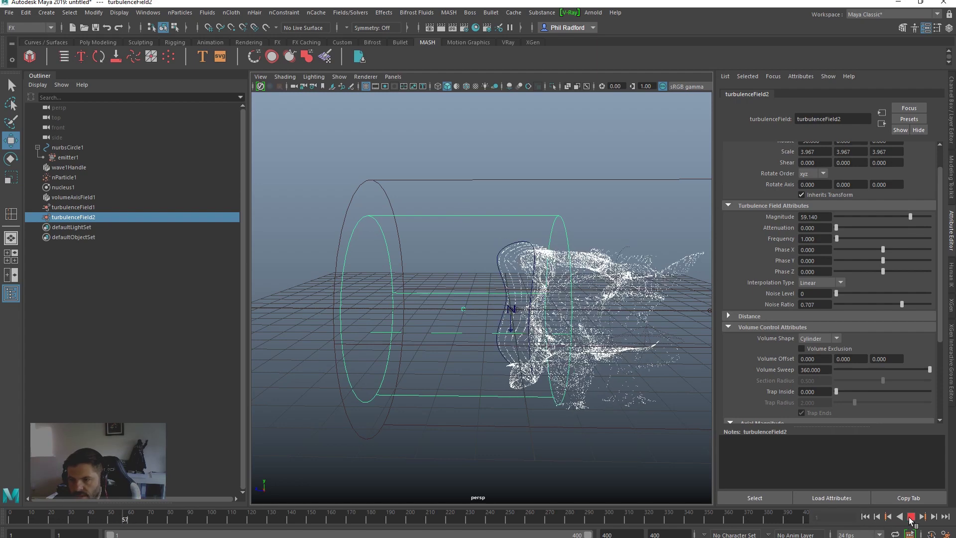
left_click(911, 517)
left_click_drag(498, 323, 541, 347, "alt")
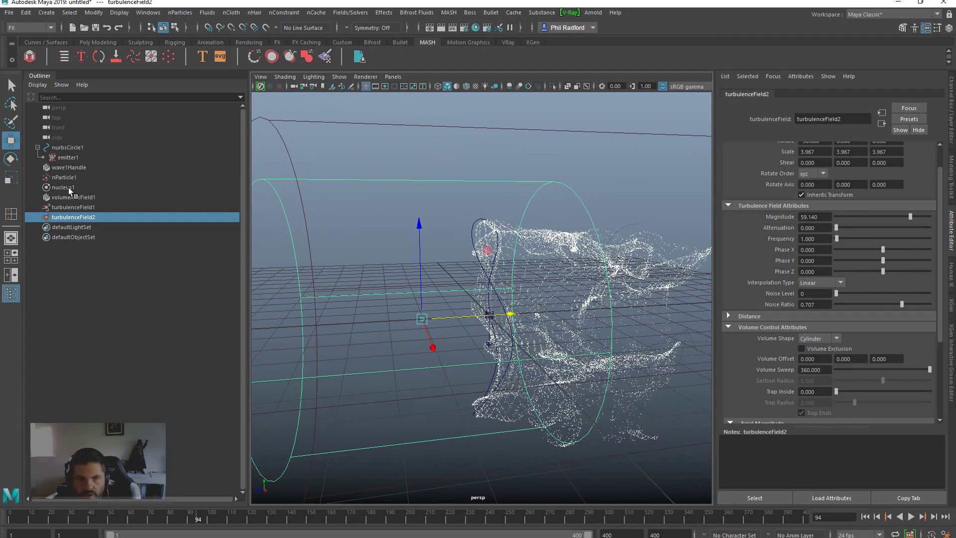
Step: Set emitter1's Speed to 2
left_click(77, 176)
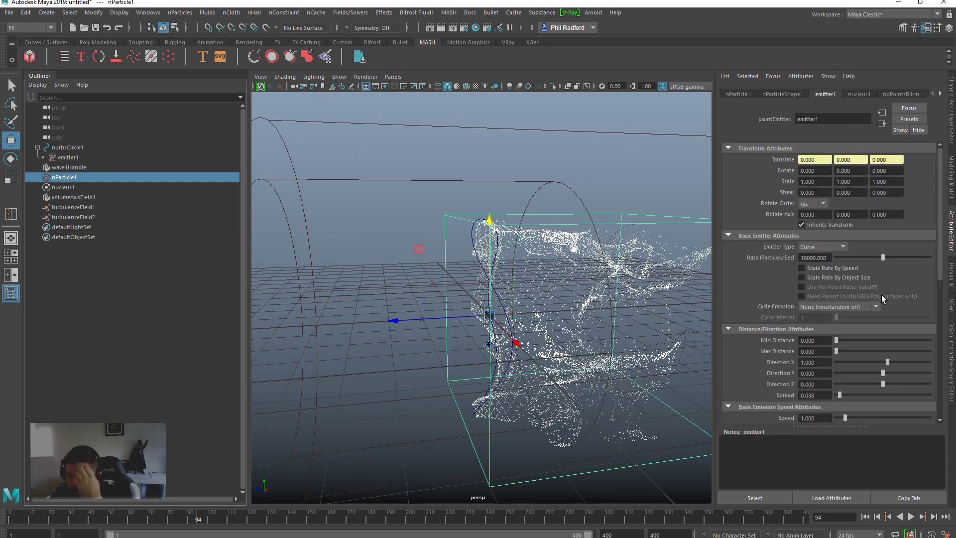
scroll(881, 296, "down", 2)
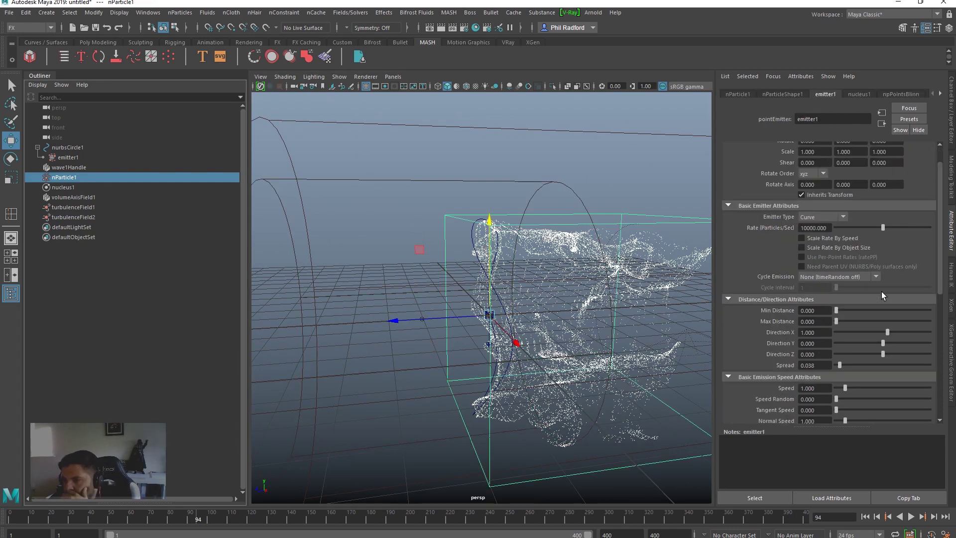
scroll(881, 295, "down", 2)
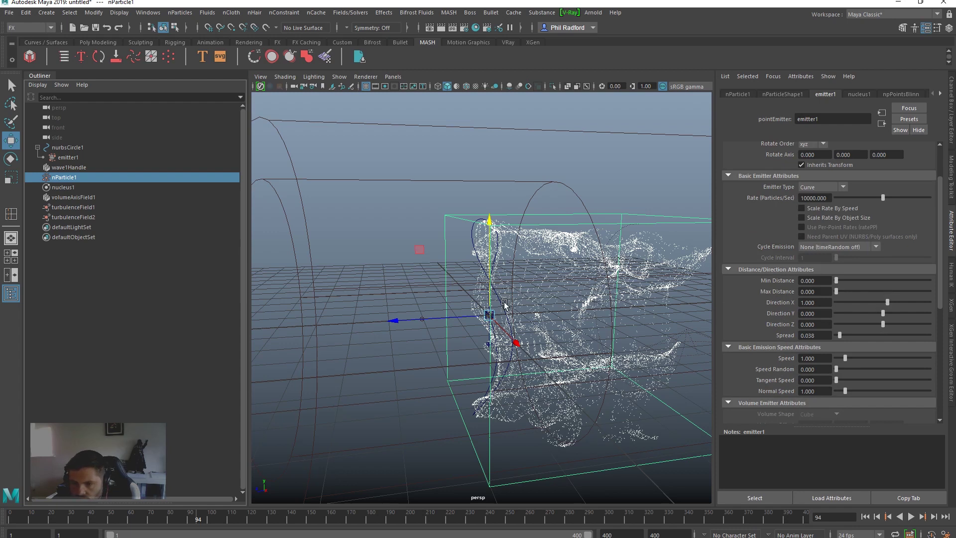
left_click(831, 358)
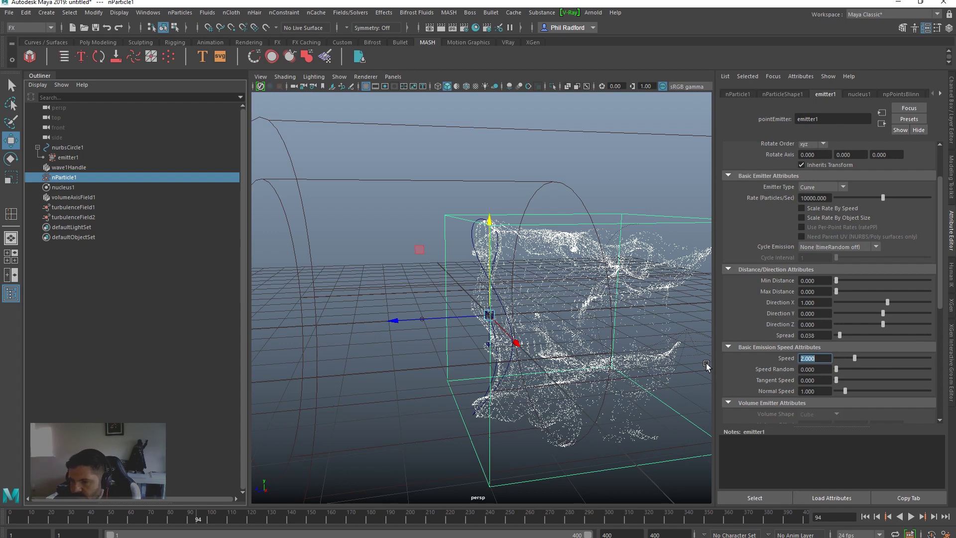
left_click(866, 518)
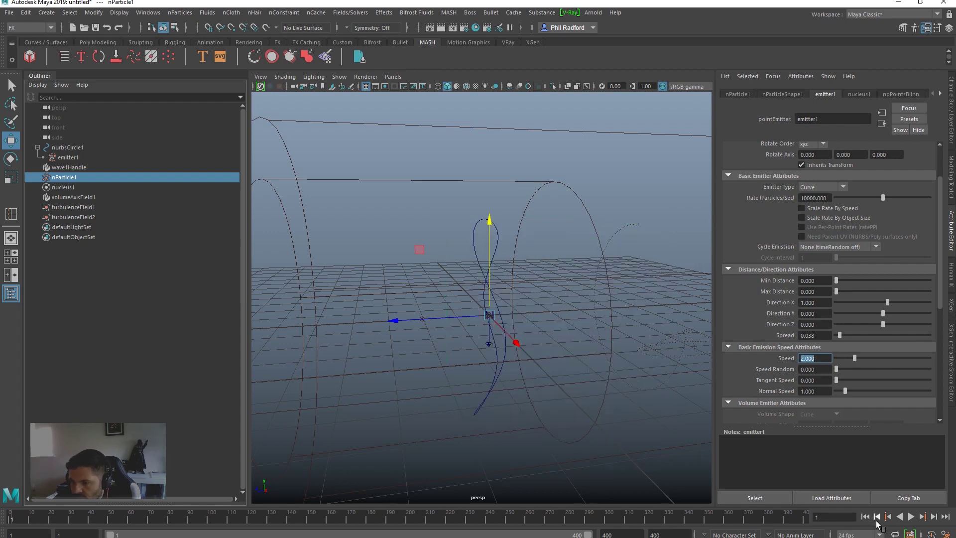
Step: Set emitter1's Speed Random to 5 and replay the emission
left_click(817, 370)
type("2")
key("Return")
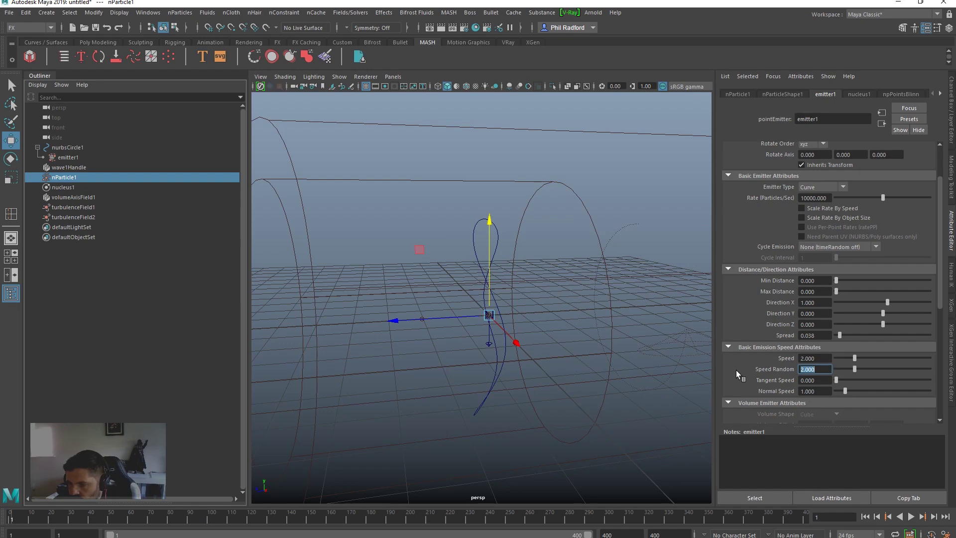
left_click(911, 517)
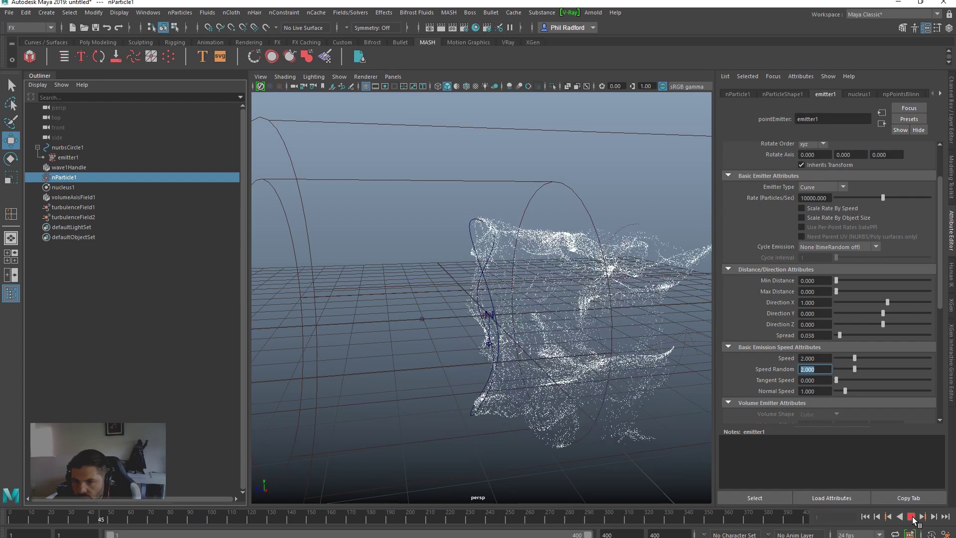
left_click(911, 517)
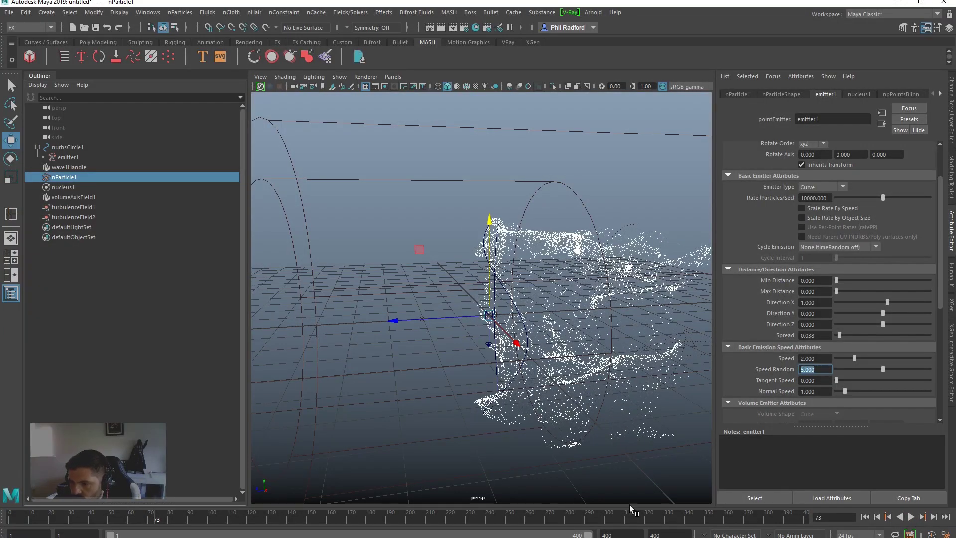
left_click(864, 517)
left_click(911, 517)
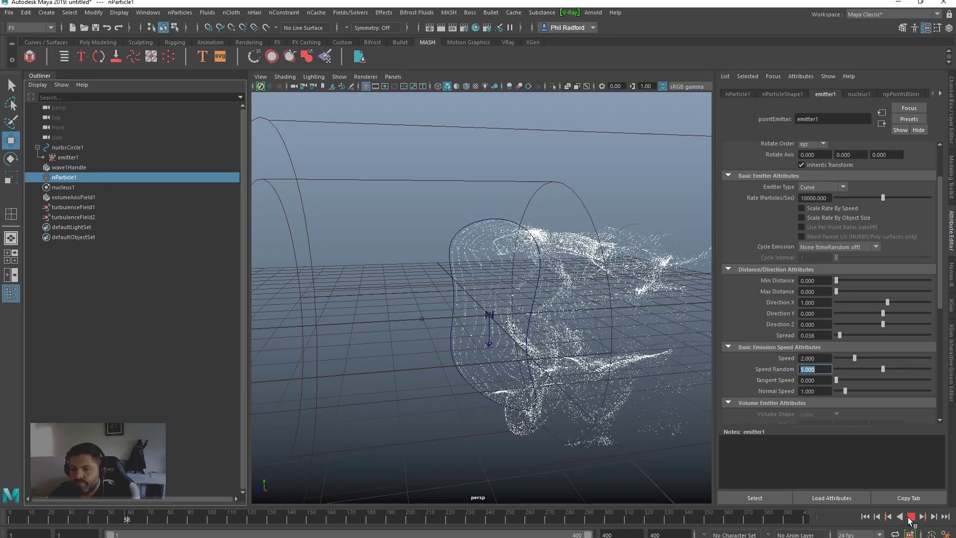
left_click(911, 518)
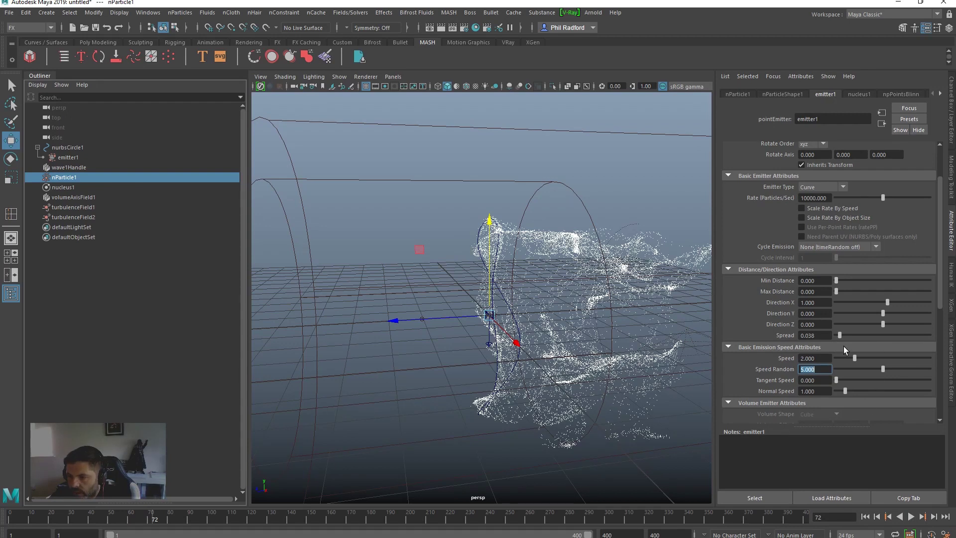
Step: Lower emitter1's Spread to 0.022 and replay to view the narrower swirl
left_click_drag(839, 336, 838, 335)
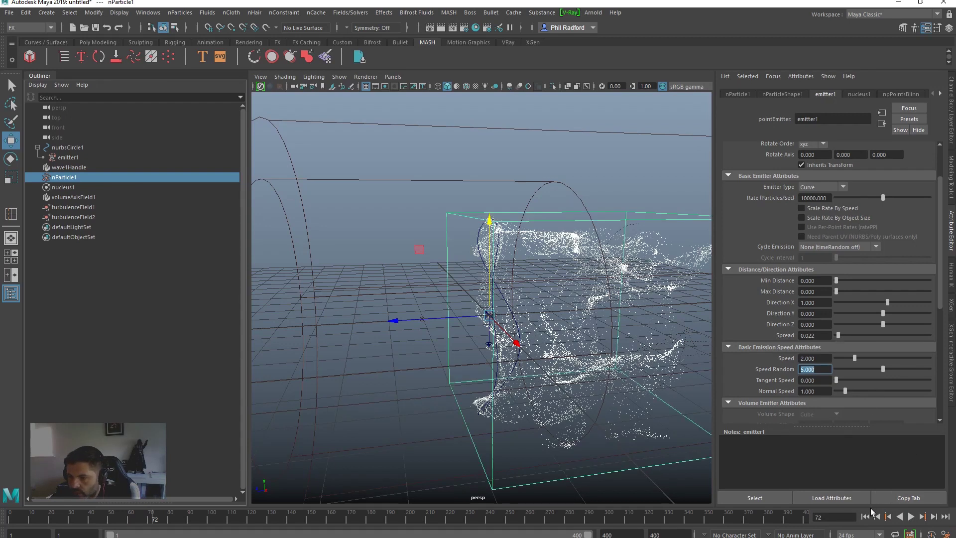
left_click(865, 516)
left_click(910, 517)
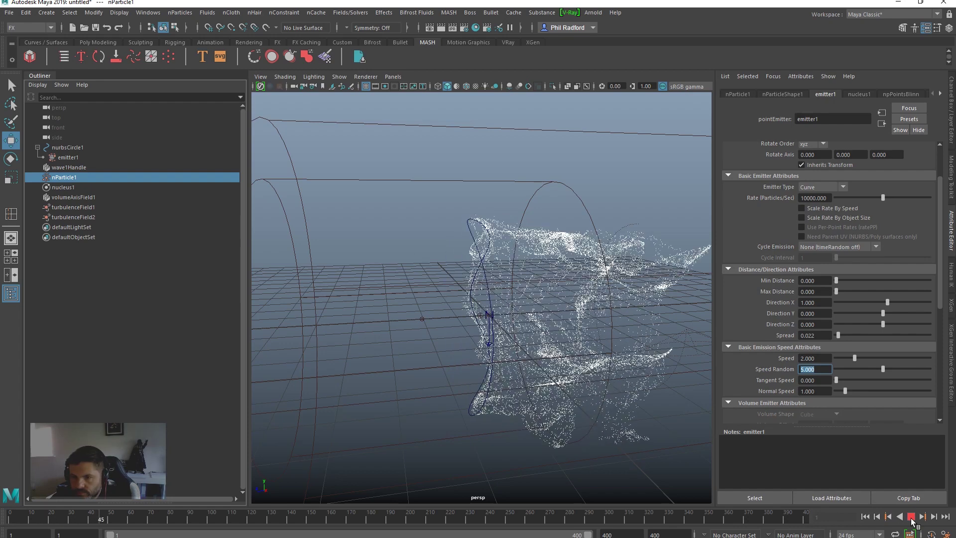
left_click(910, 517)
scroll(877, 270, "up", 3)
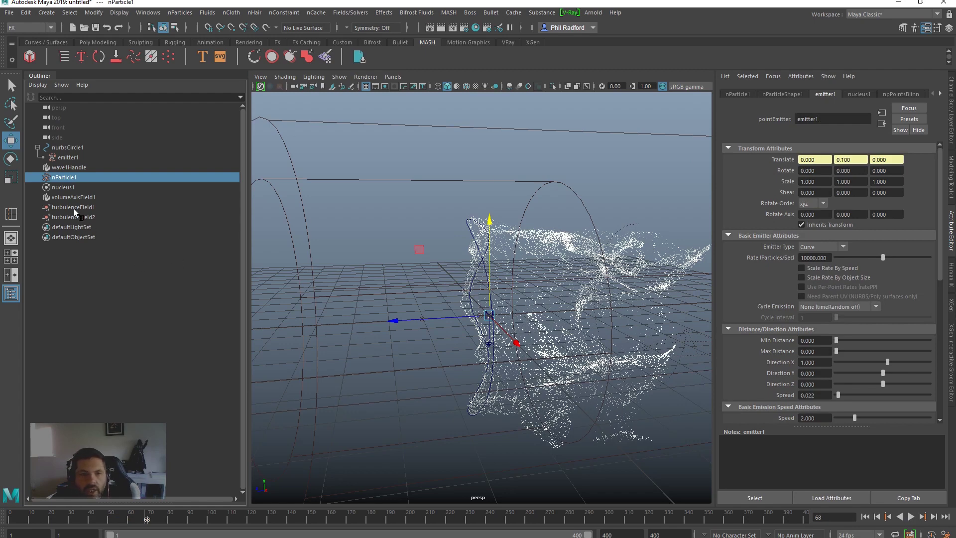
left_click_drag(646, 377, 599, 327, "alt")
right_click_drag(598, 327, 487, 359, "alt")
Step: Create a polygon cube, scale it down tiny, and convert it into MASH network MASH1
left_click(96, 43)
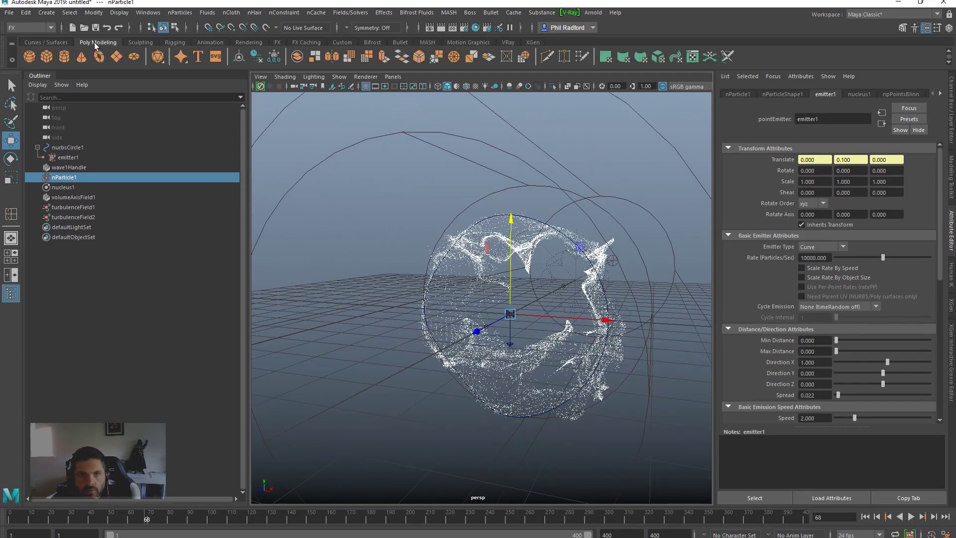
left_click(47, 56)
left_click_drag(494, 303, 486, 326, "alt")
key("r")
right_click_drag(487, 325, 621, 394, "alt")
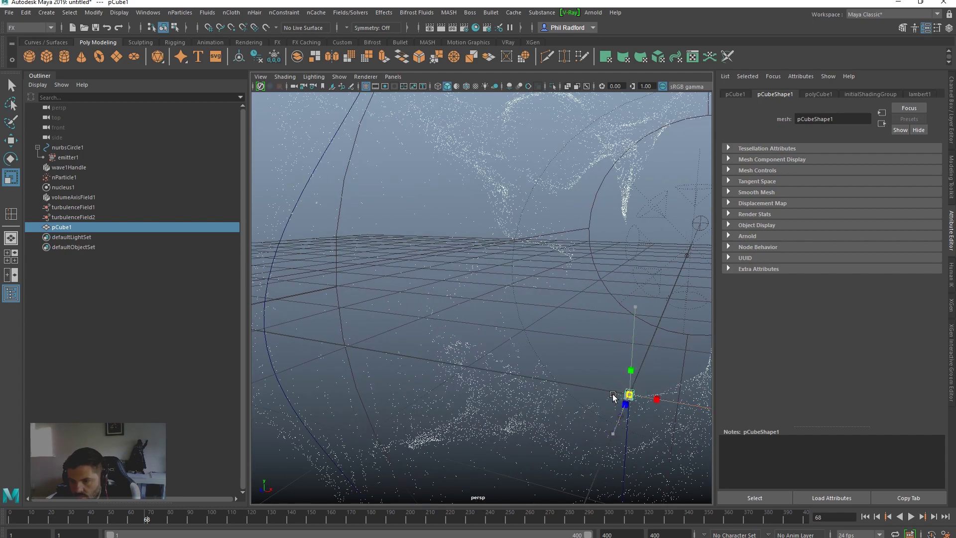
right_click_drag(569, 348, 450, 337, "alt")
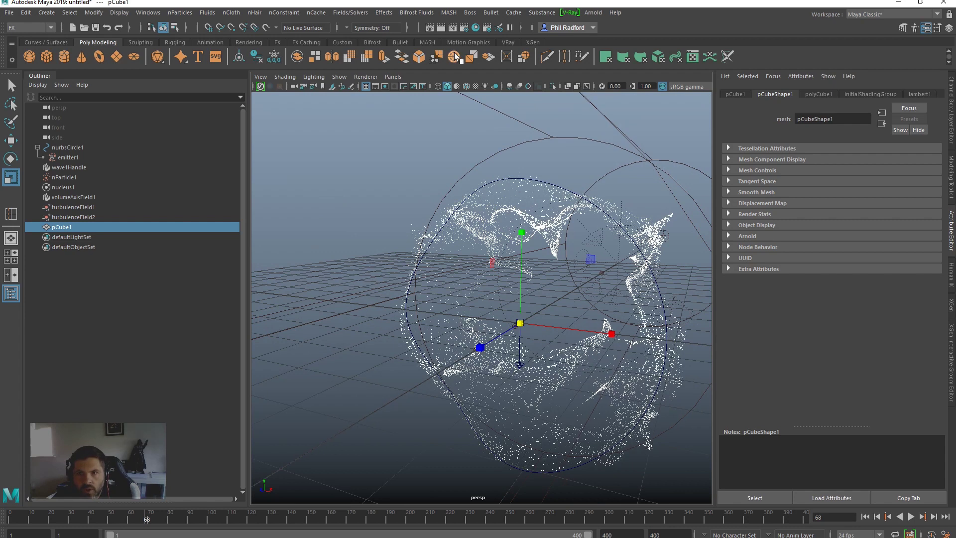
left_click(426, 43)
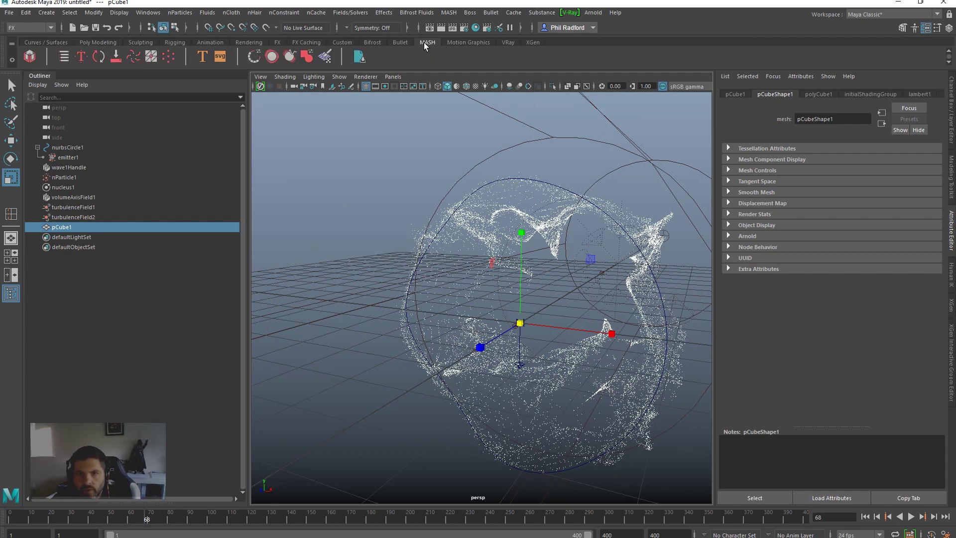
left_click(31, 57)
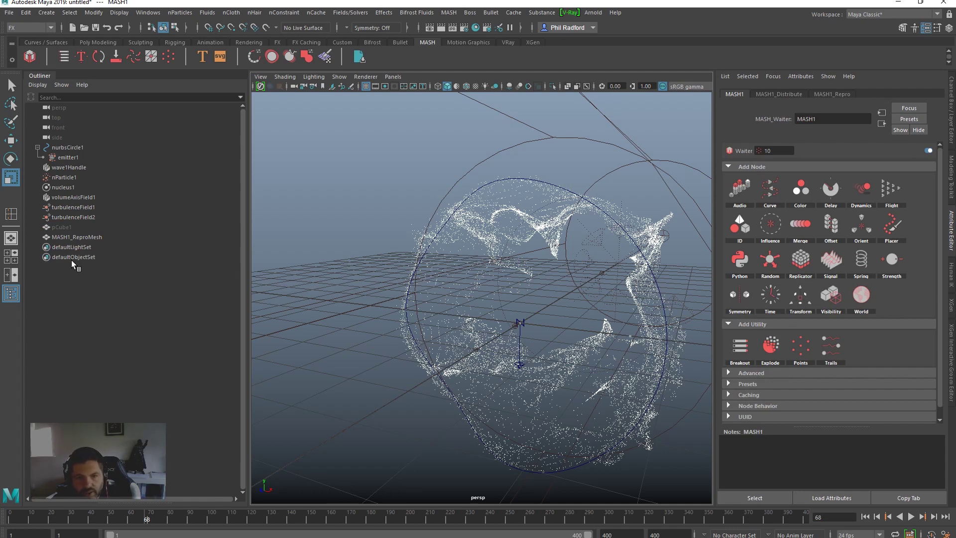
Step: Filter the Outliner by 'mash' to locate the MASH nodes, then clear the filter
left_click(89, 98)
type("mash")
key("Return")
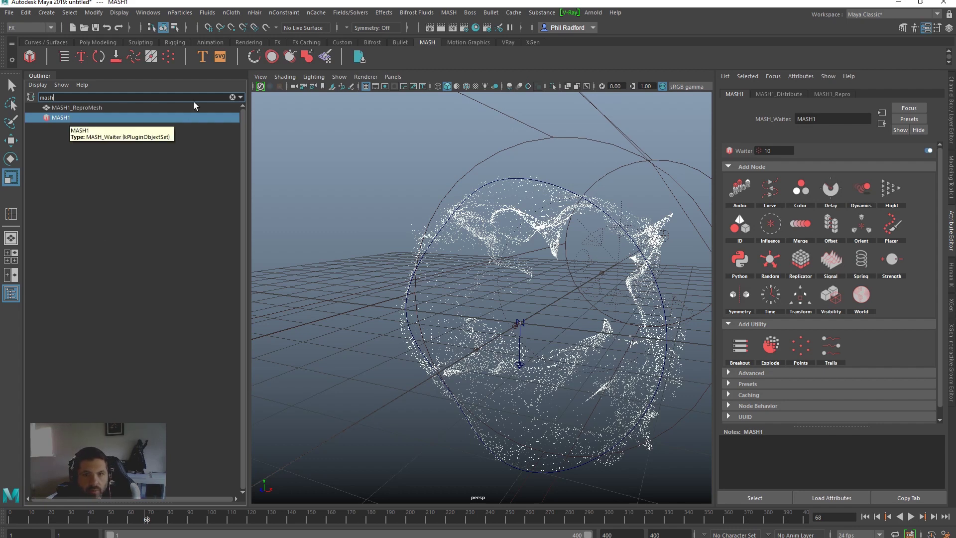
left_click(233, 97)
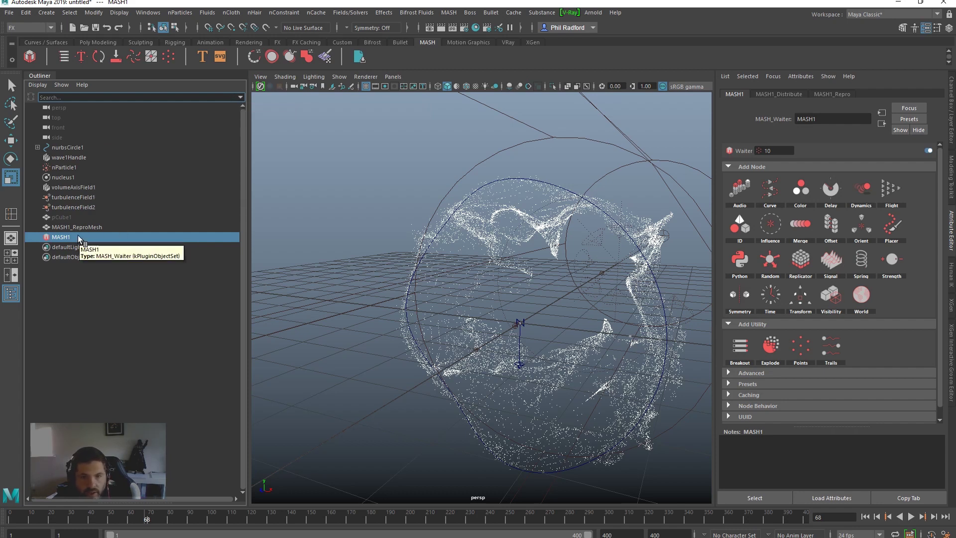
left_click_drag(461, 280, 340, 309, "alt")
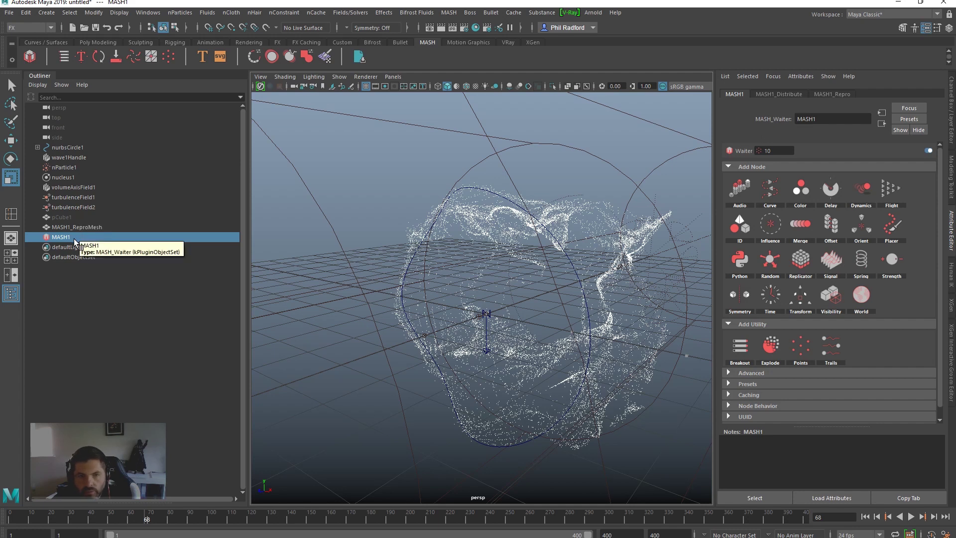
Step: Set MASH1_Distribute's Distance X to 0 and select nParticle1
left_click(781, 94)
left_click(850, 201)
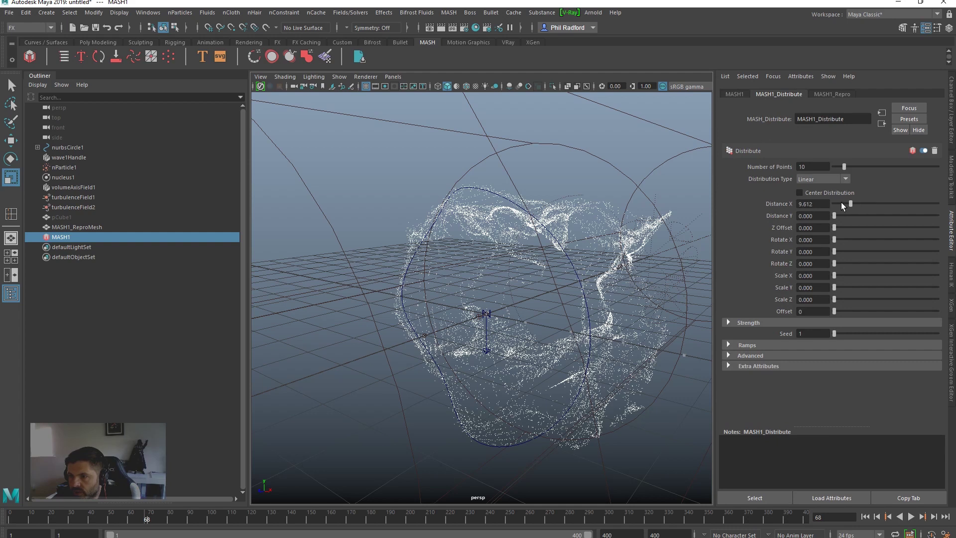
left_click_drag(544, 269, 537, 262, "alt")
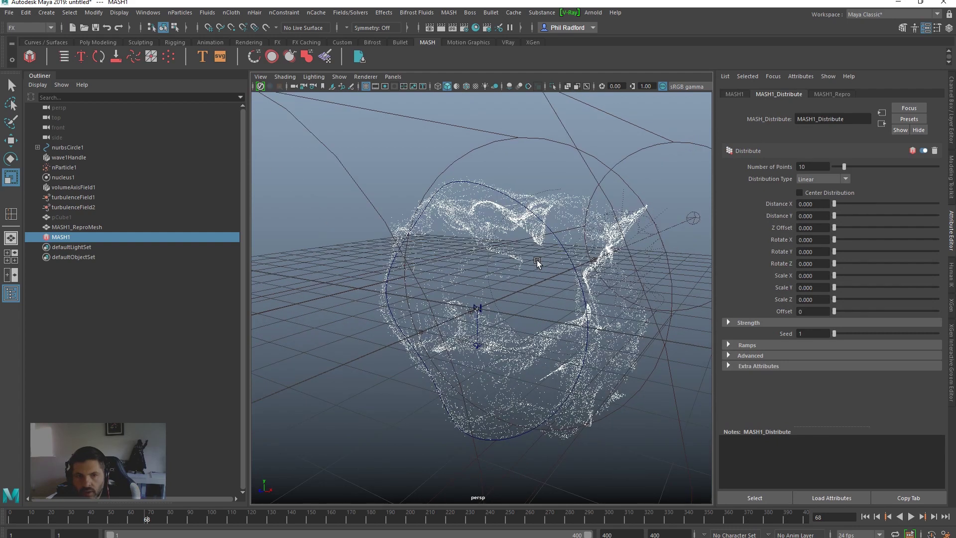
left_click(64, 168, "ctrl")
Step: Tear off MASH Utilities and distribute MASH1's points from nParticle1's particle positions
left_click(448, 13)
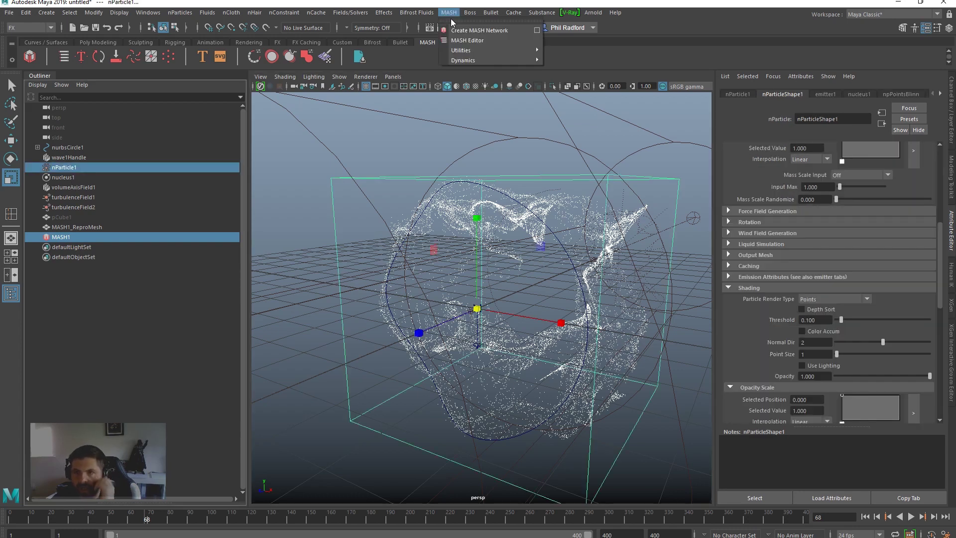
mouse_move(460, 51)
left_click(587, 48)
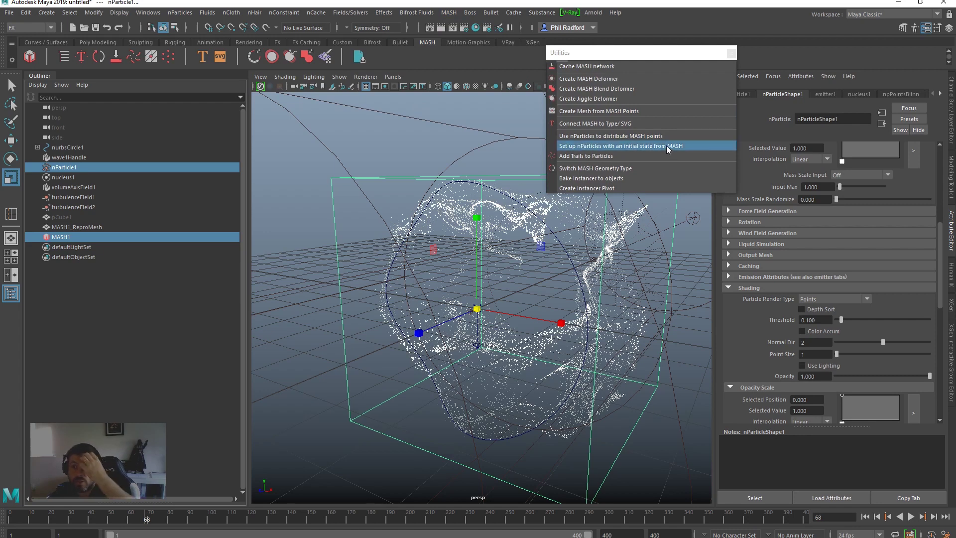
left_click(635, 138)
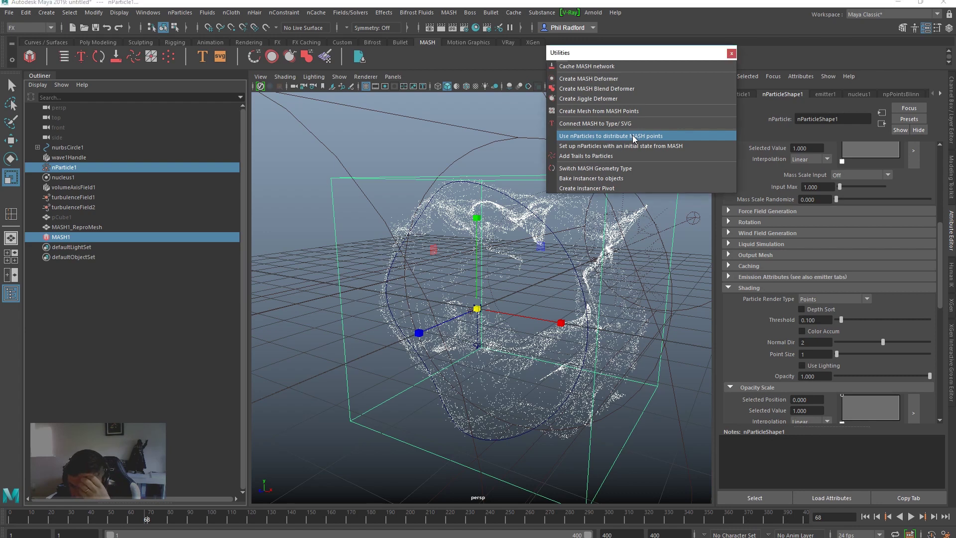
left_click(80, 169)
left_click(74, 237, "ctrl")
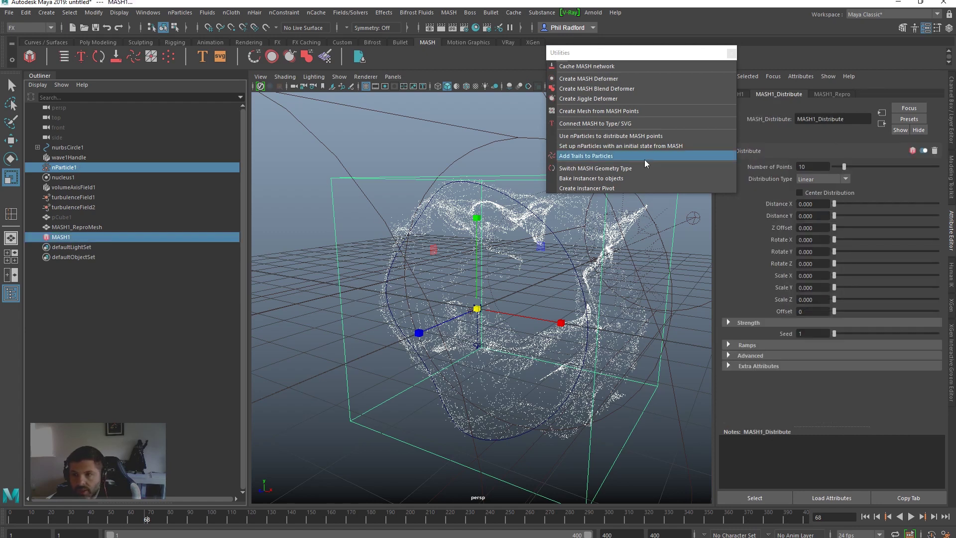
left_click(600, 136)
left_click_drag(481, 256, 443, 270, "alt")
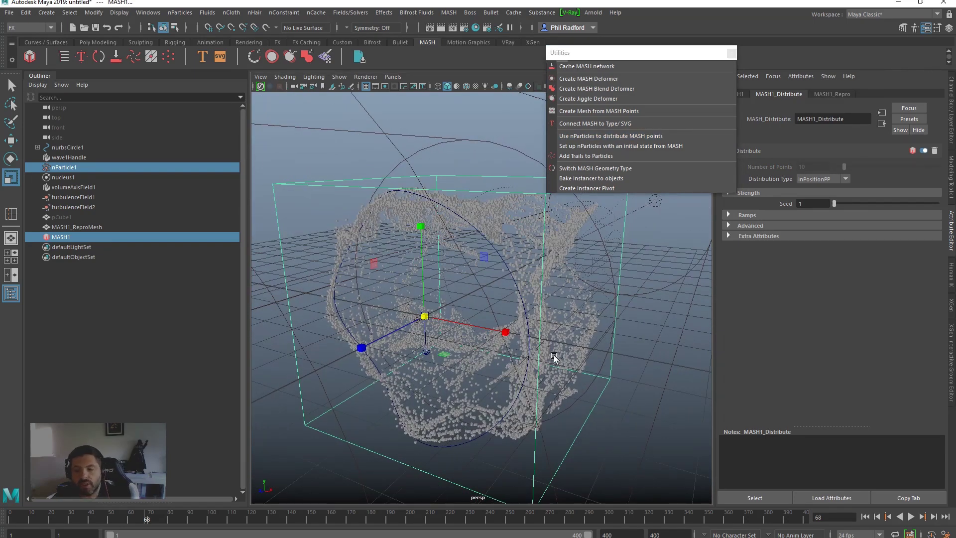
Step: Replay the particle simulation from the start, stopping at frame 51
left_click(866, 517)
left_click(911, 517)
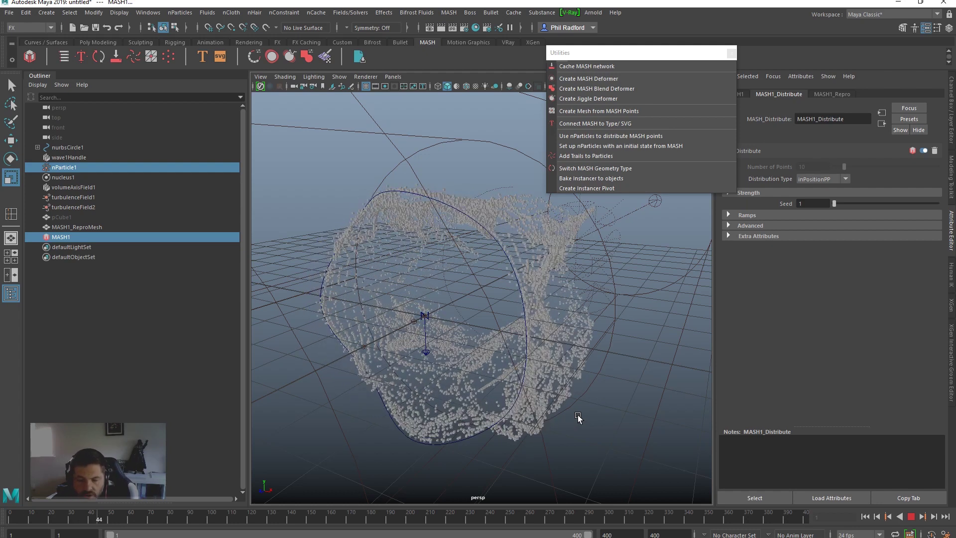
key("Escape")
left_click_drag(494, 326, 569, 351, "alt")
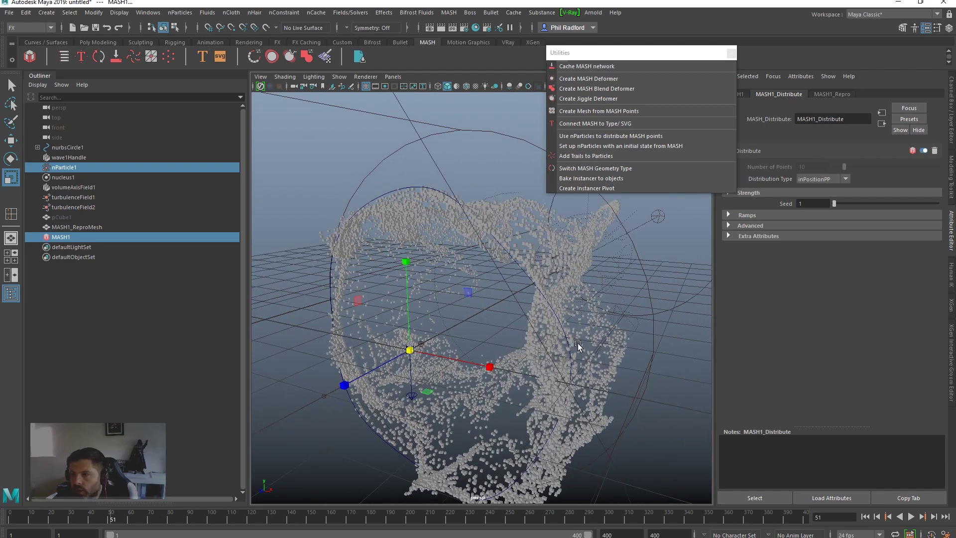
Step: Hide layer3 holding MASH1_ReproMesh, reselect MASH1 and close the utilities window
left_click(951, 107)
left_click(84, 227)
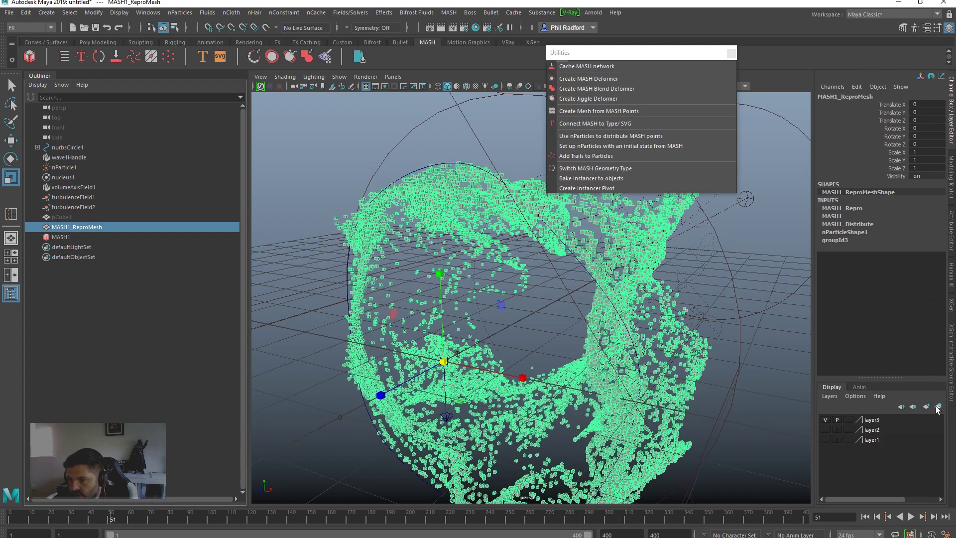
left_click(825, 420)
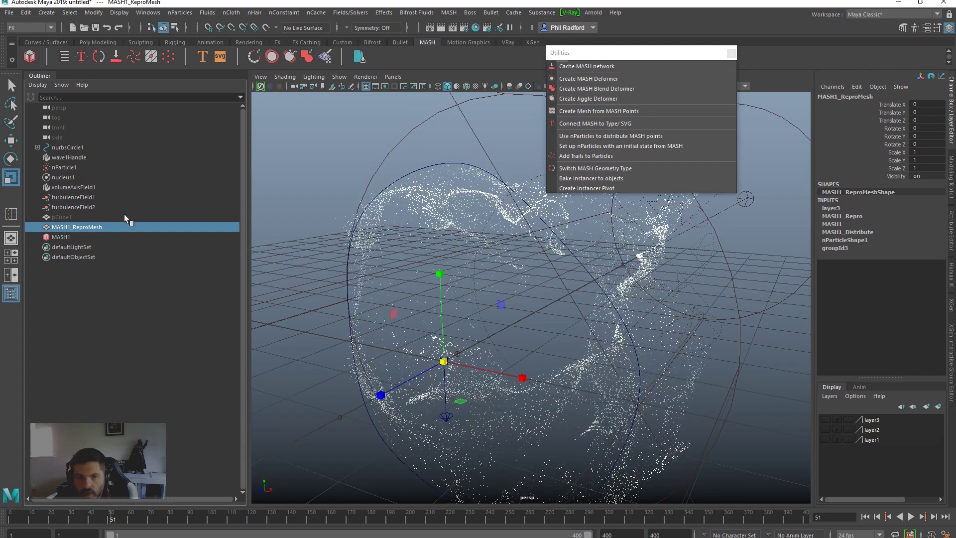
left_click(63, 237)
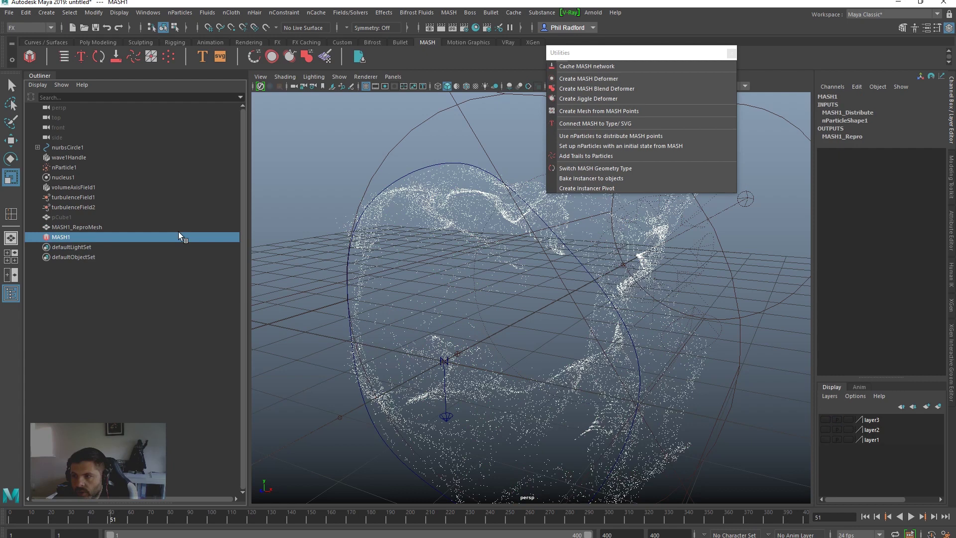
left_click(951, 237)
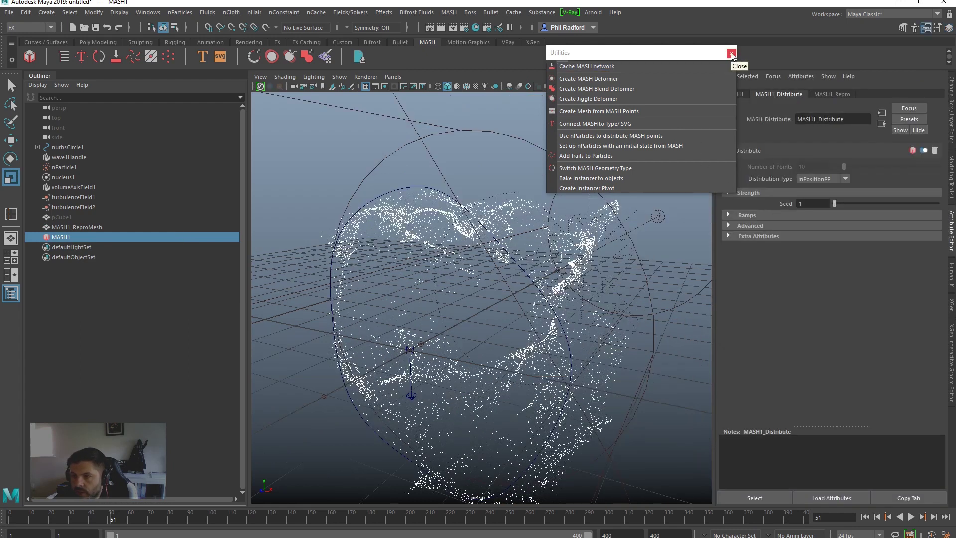
left_click(731, 54)
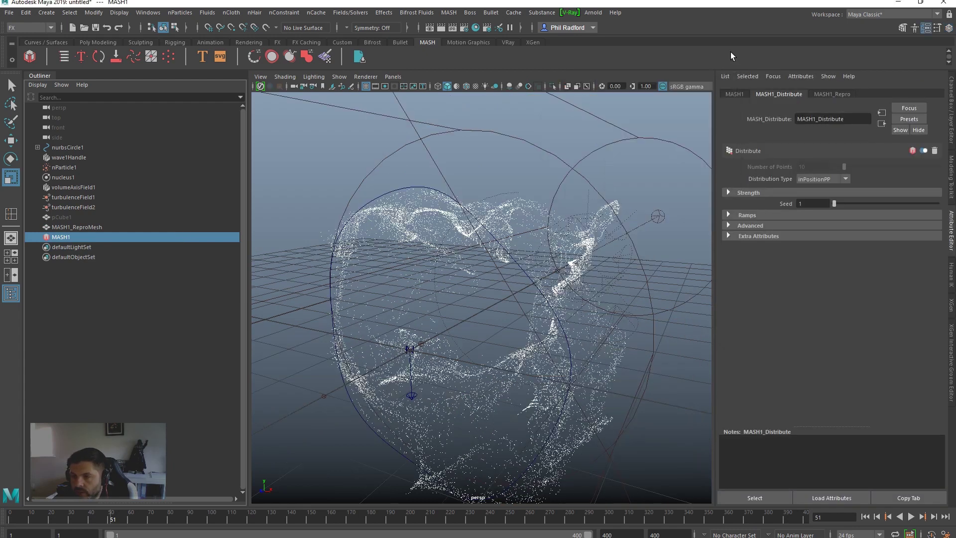
Step: Add a Trails node to MASH1 and replay the simulation to frame 30
left_click(734, 94)
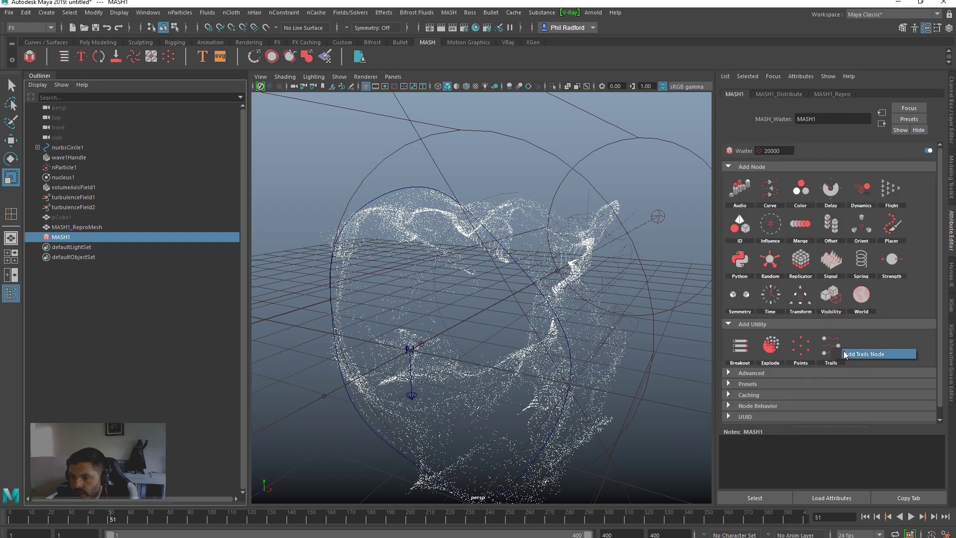
left_click(848, 351)
left_click_drag(640, 341, 619, 341, "alt")
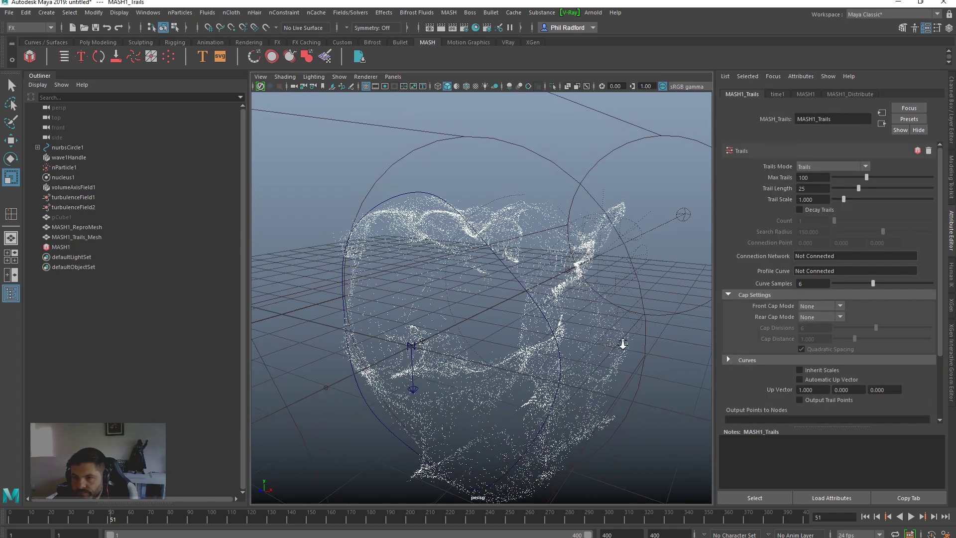
left_click(865, 517)
left_click(911, 516)
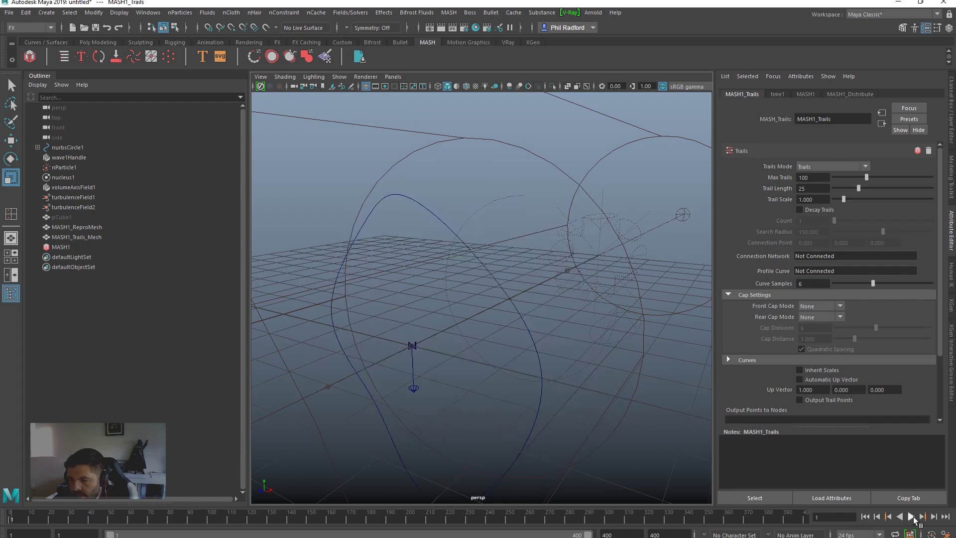
left_click(912, 517)
left_click_drag(443, 305, 432, 287, "alt")
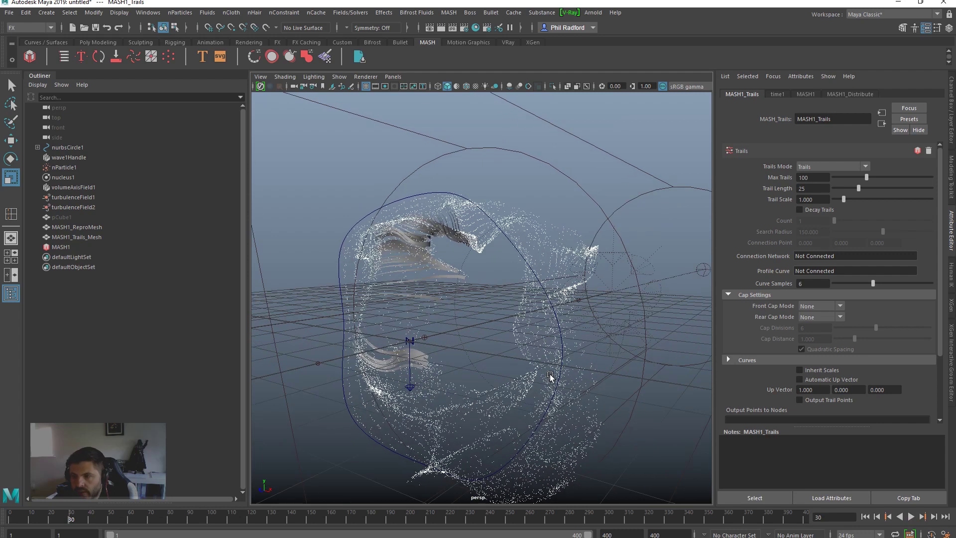
Step: Set Max Trails to 1000 and Trail Scale to 0.32, then replay the simulation
left_click(819, 178)
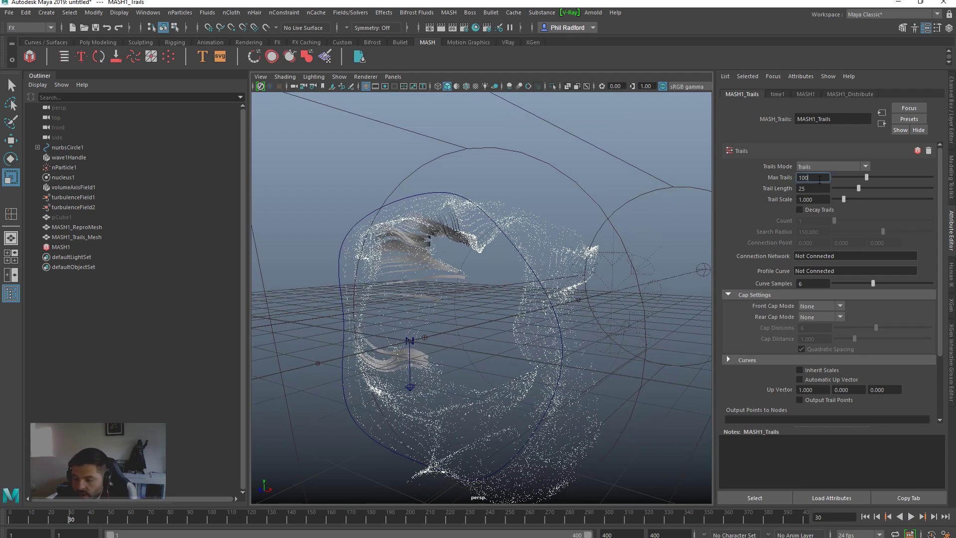
type("0")
key("Return")
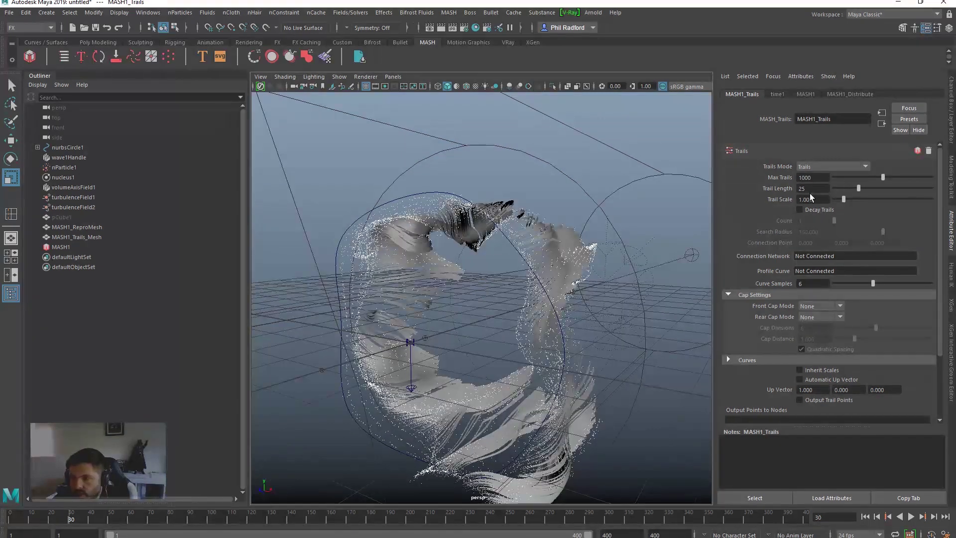
type("0.32")
key("Return")
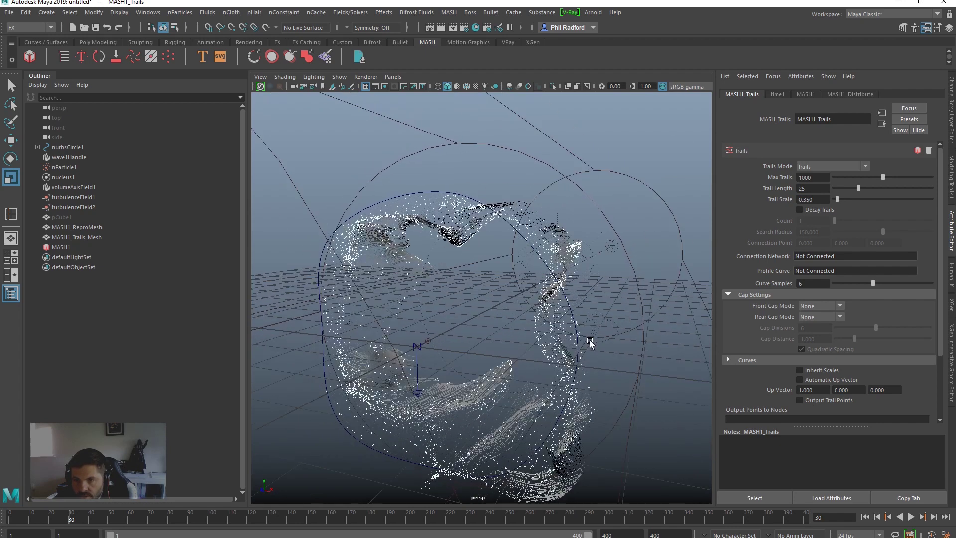
left_click(866, 517)
left_click(910, 517)
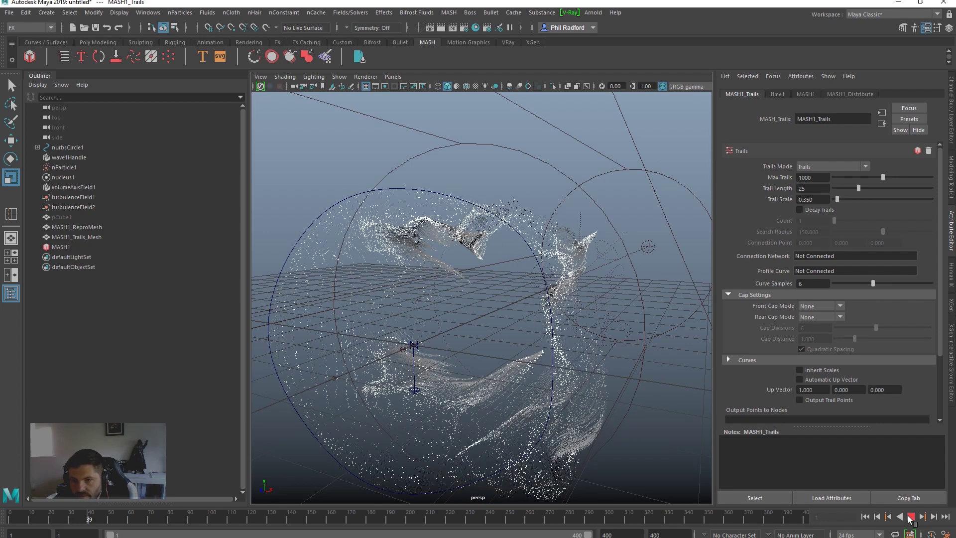
Step: Replay the swirl with 5000 trails, stopping at frame 33, and orbit around it
left_click(910, 517)
mouse_move(498, 349)
left_mouse_down("alt")
mouse_move(480, 384)
mouse_move(487, 394)
mouse_move(462, 357)
mouse_move(519, 356)
mouse_move(504, 358)
left_mouse_up("alt")
left_click_drag(520, 275, 412, 349, "alt")
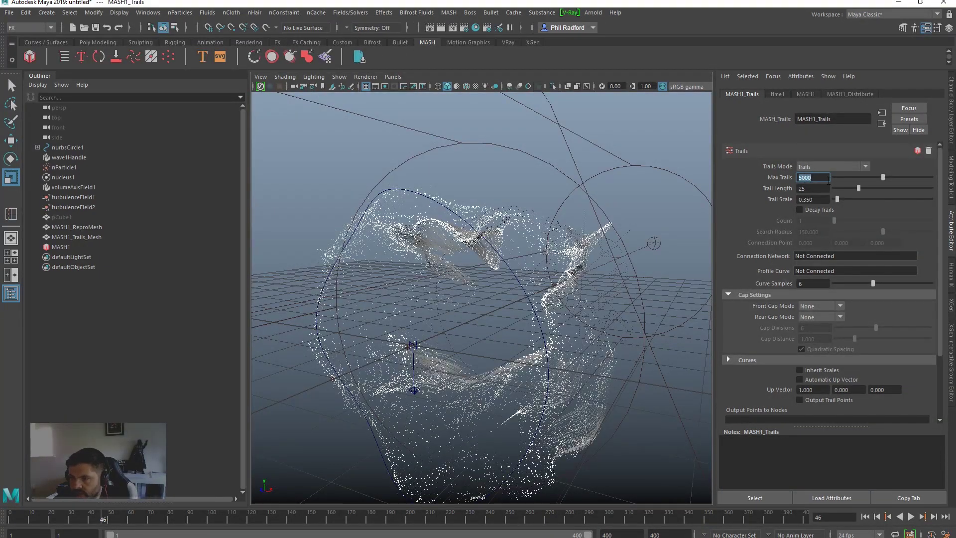
left_click_drag(421, 341, 462, 370, "alt")
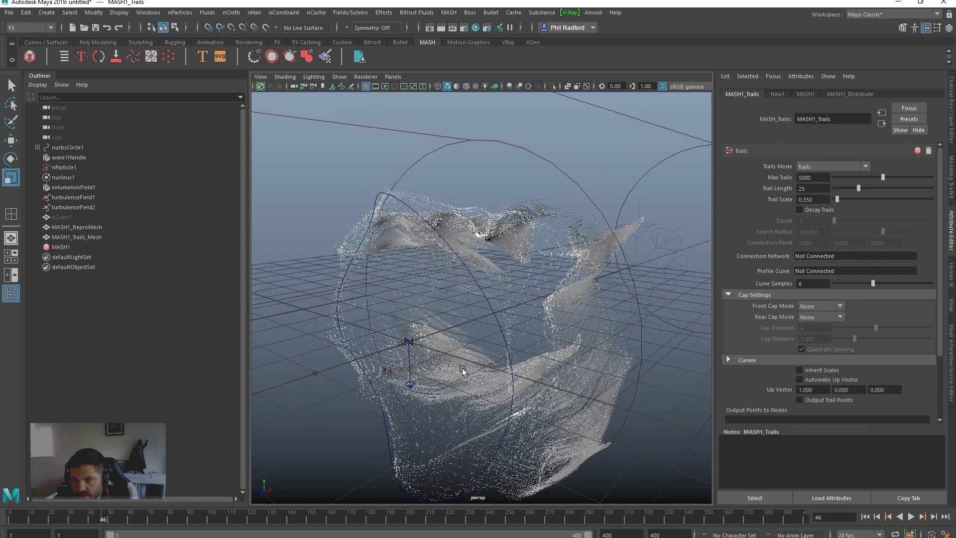
left_click(865, 516)
left_click(911, 517)
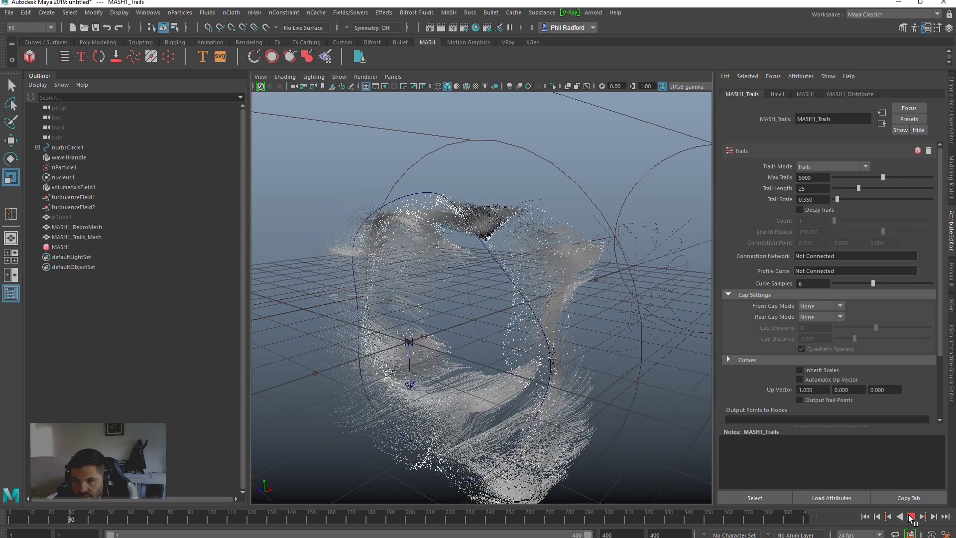
left_click(910, 518)
left_click_drag(492, 349, 516, 348, "alt")
Step: Set Max Trails to 100 and open the Trails Mode list
double_click(814, 177)
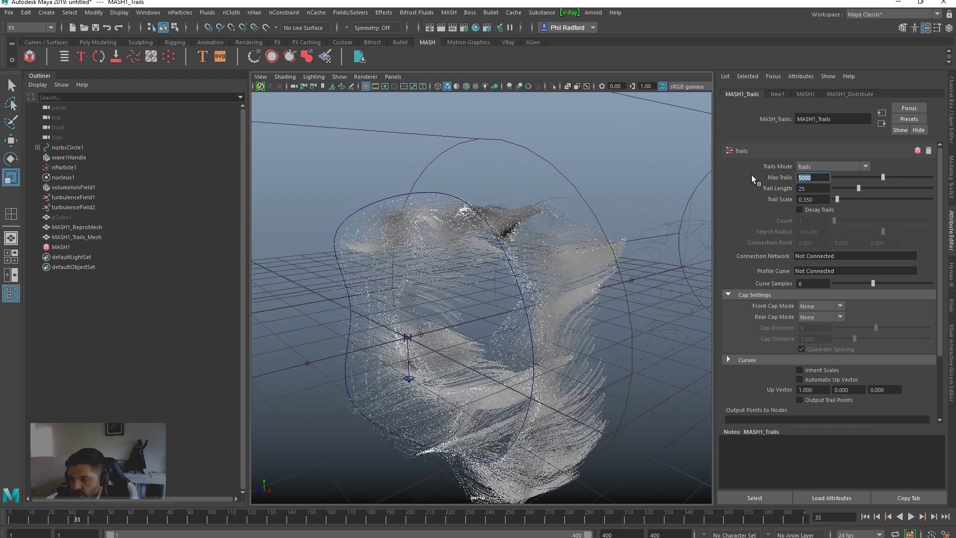
type("100")
key("Return")
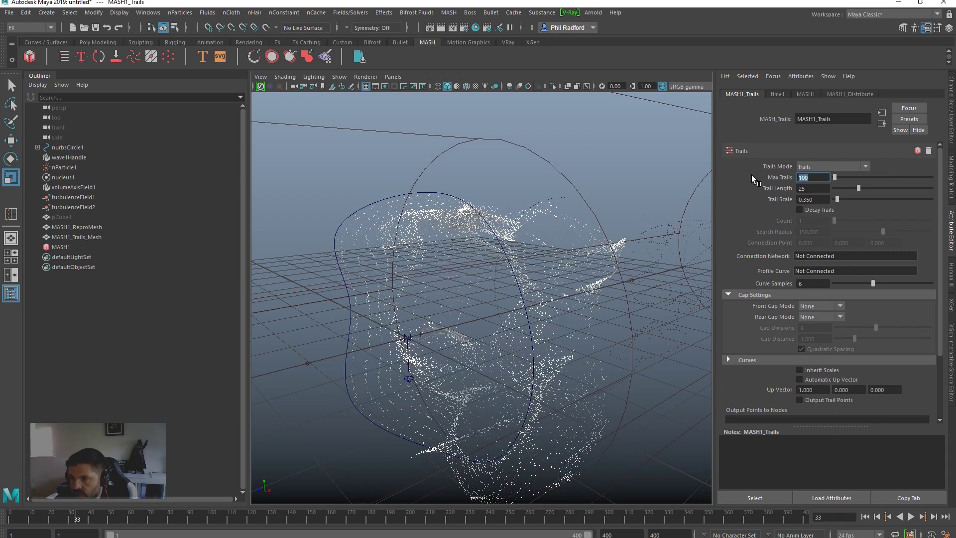
left_click(826, 168)
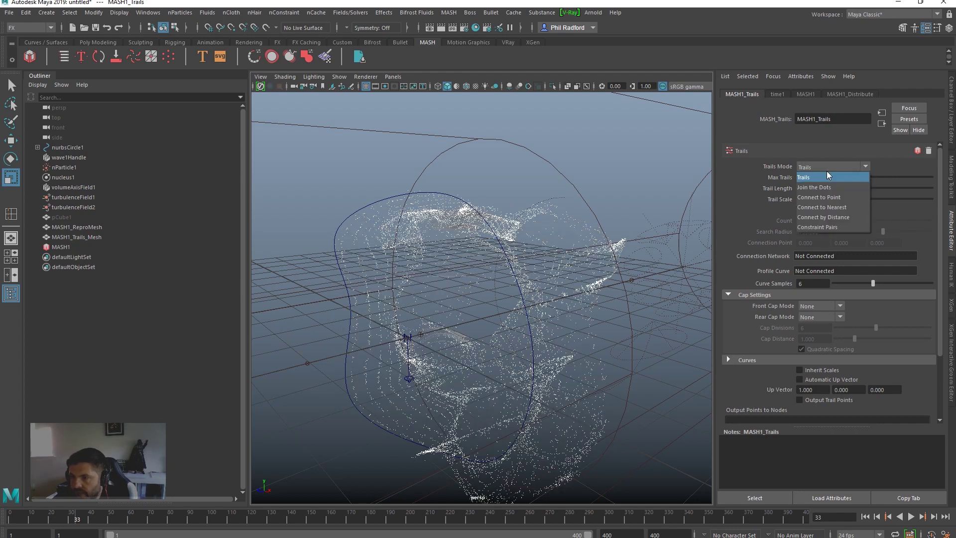
Step: Switch trails to Connect to Nearest mode and set Max Trails to 10000
left_click(844, 206)
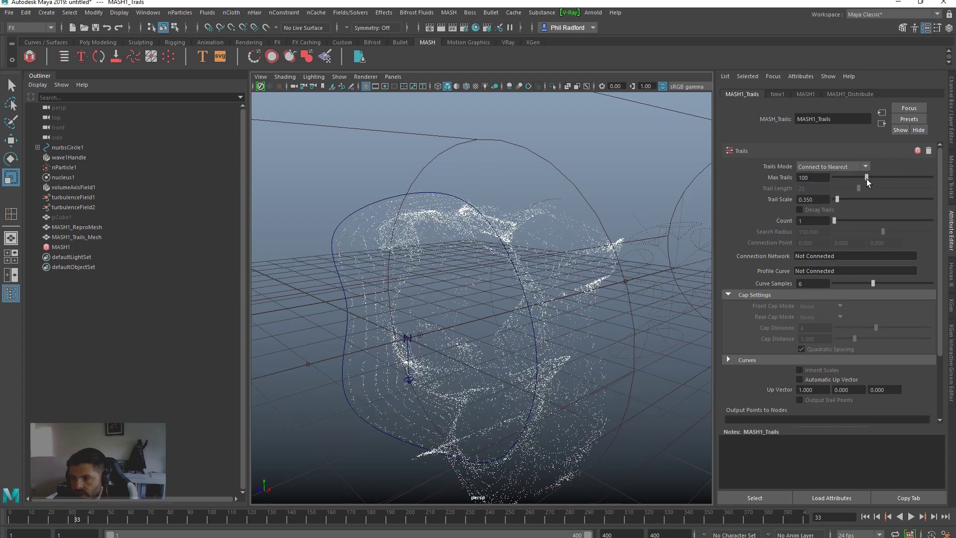
left_click_drag(870, 178, 945, 182)
type("0")
key("Return")
right_click_drag(491, 417, 561, 343, "alt")
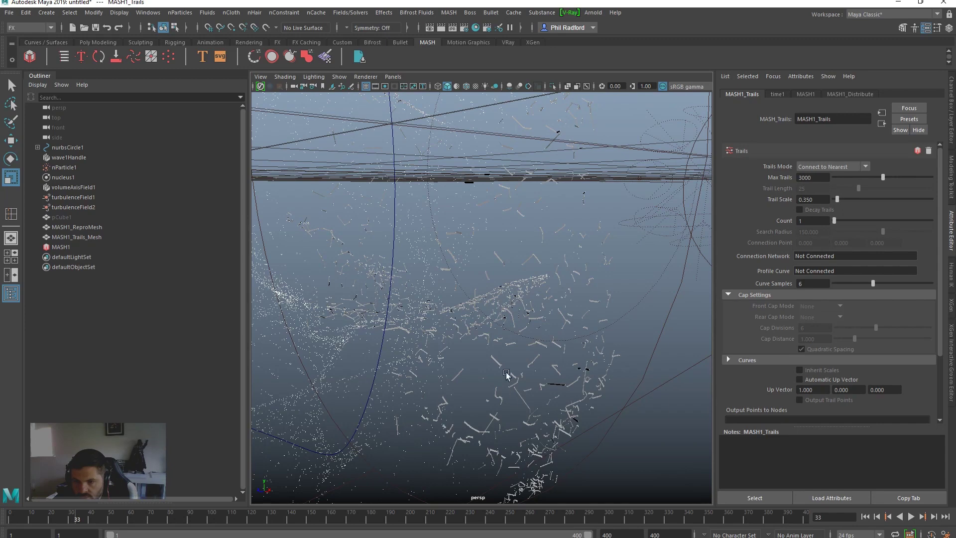
left_click_drag(581, 279, 622, 278, "alt")
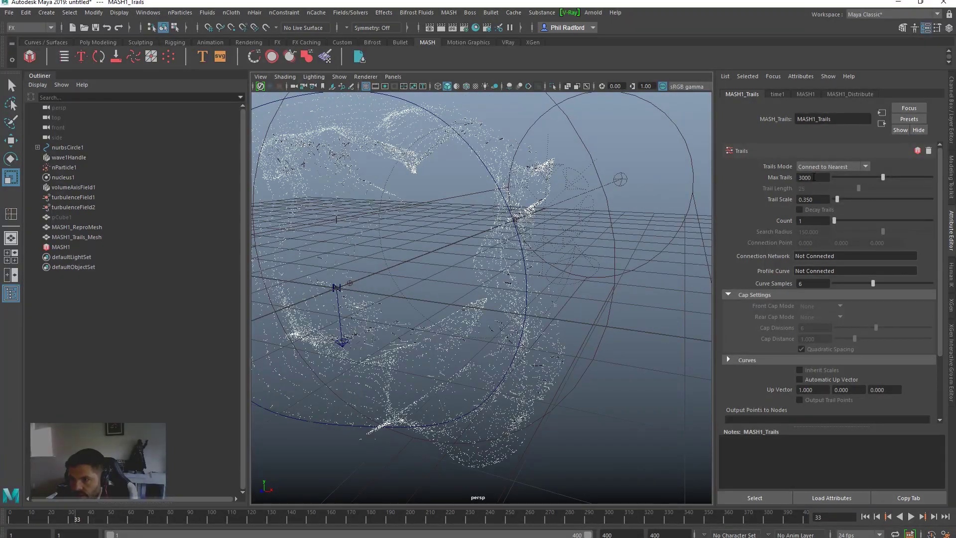
left_click_drag(800, 178, 791, 179)
type("10")
key("Return")
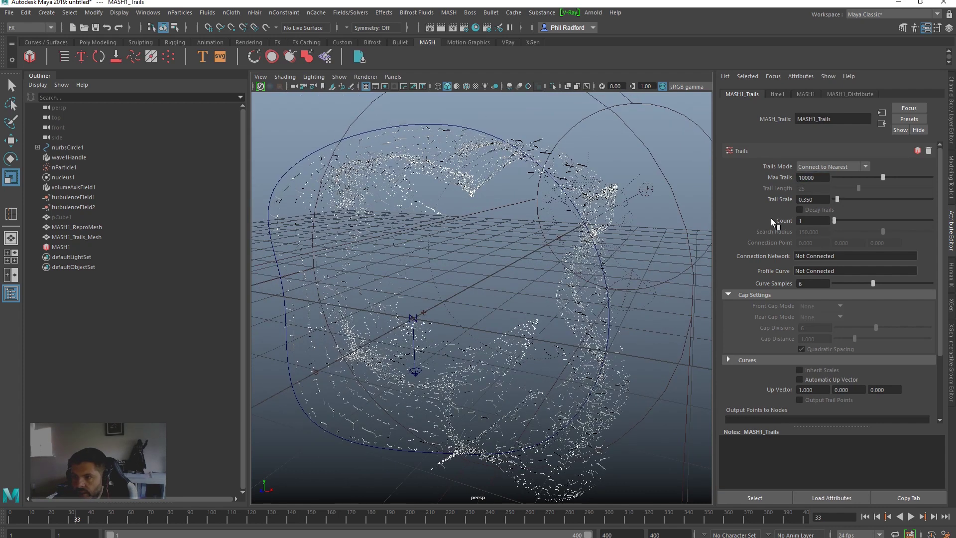
Step: Raise the connection Count from 1 to 7 nearest neighbours
left_click_drag(838, 225, 855, 219)
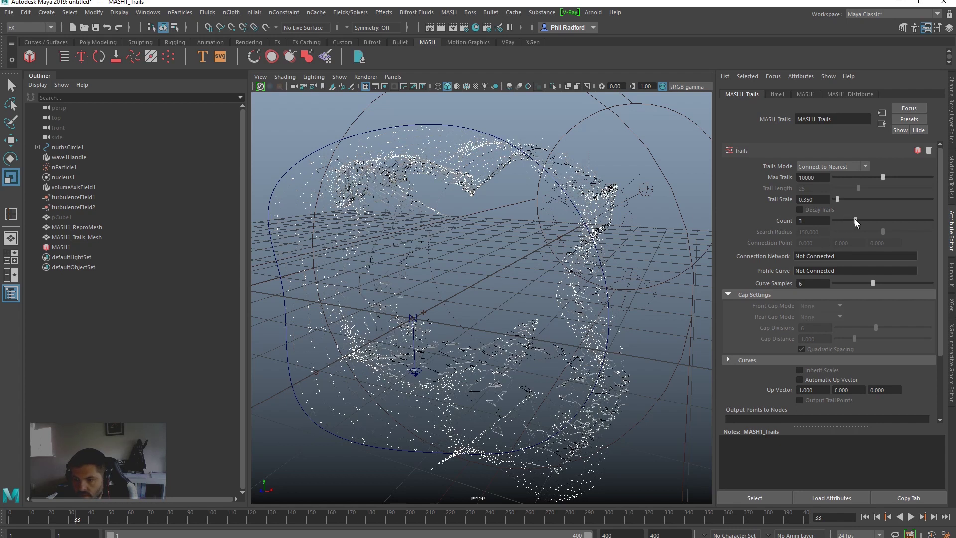
left_click_drag(673, 324, 467, 301, "alt")
right_click_drag(468, 301, 540, 346, "alt")
scroll(540, 346, "down", 3)
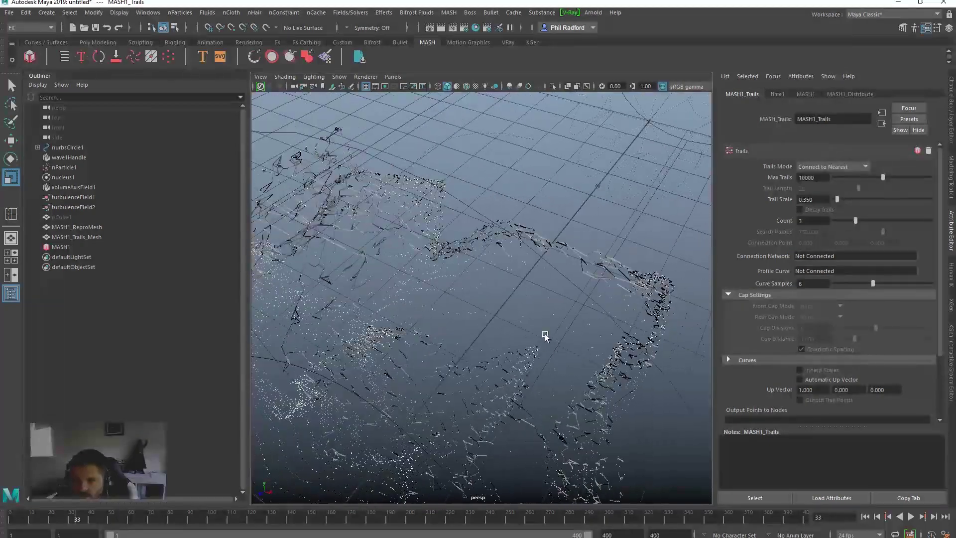
left_click_drag(546, 335, 420, 283, "alt")
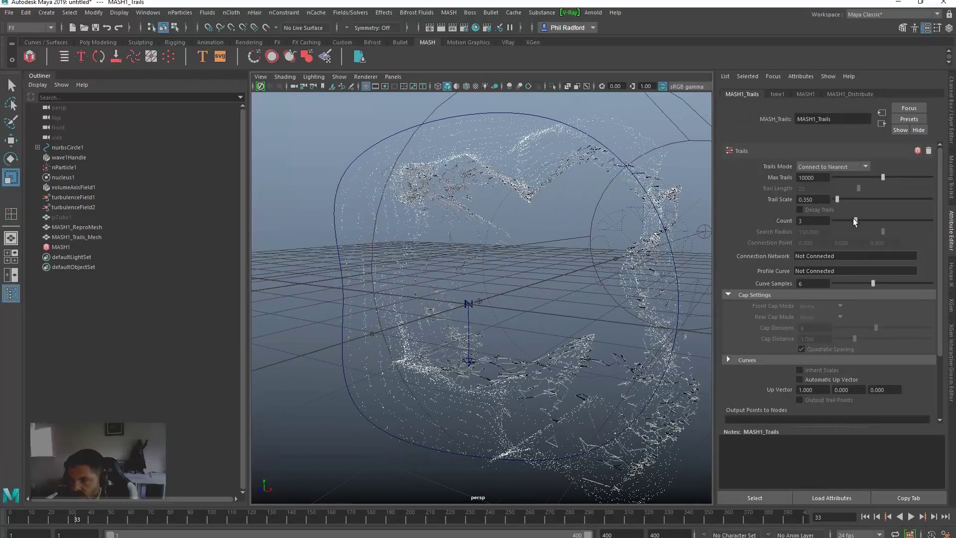
left_click_drag(855, 219, 901, 219)
left_click_drag(559, 357, 503, 376, "alt")
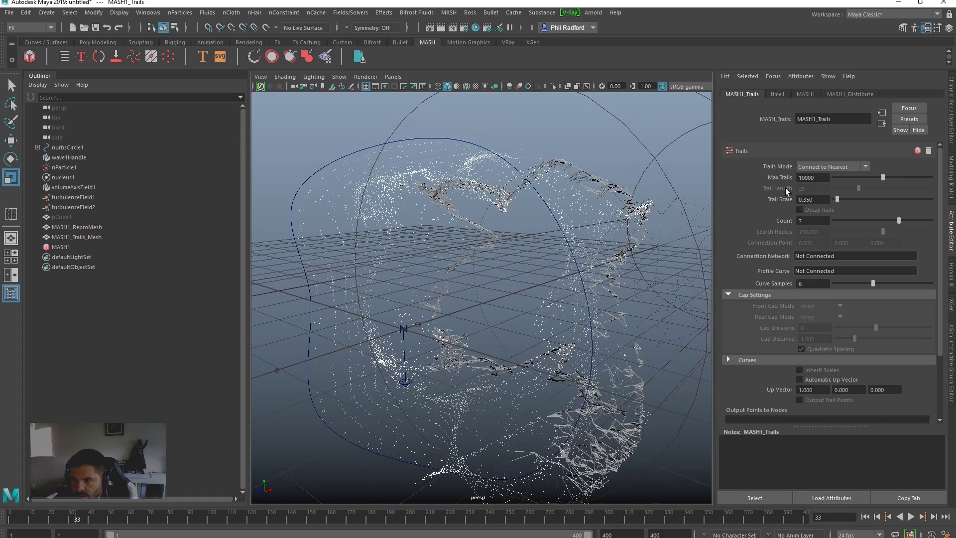
Step: Raise Max Trails to 20000, then to 60000
left_click(799, 179)
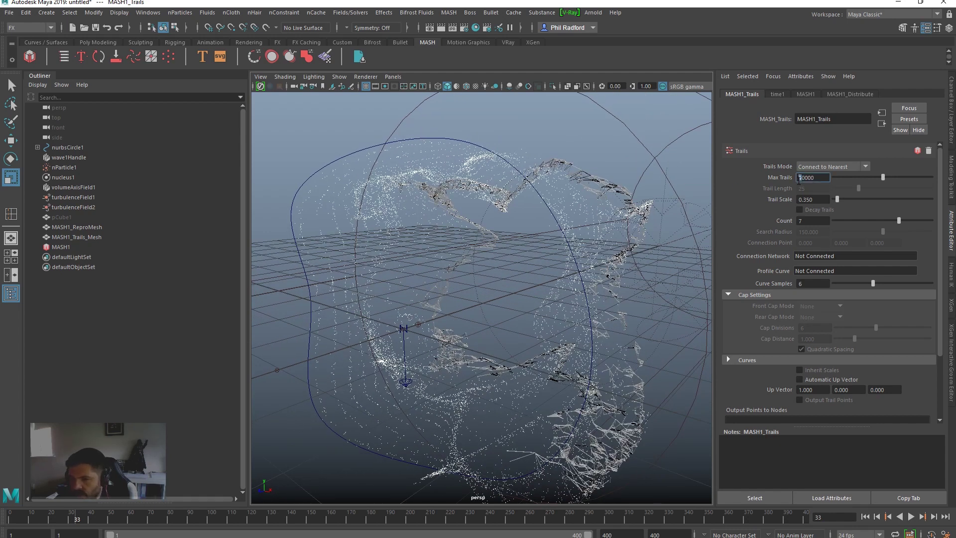
key("Delete")
type("2")
key("Return")
left_click_drag(667, 319, 598, 330, "alt")
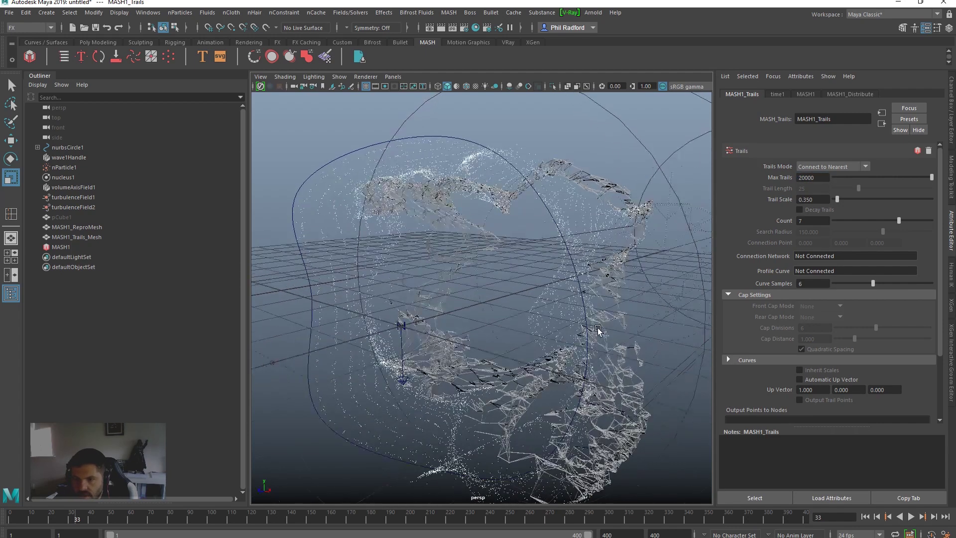
left_click(805, 179)
key("BackSpace")
type("6")
key("Return")
Step: Frame the trails mesh and replay the simulation from the first frame
key("f")
left_click_drag(454, 323, 476, 323, "alt")
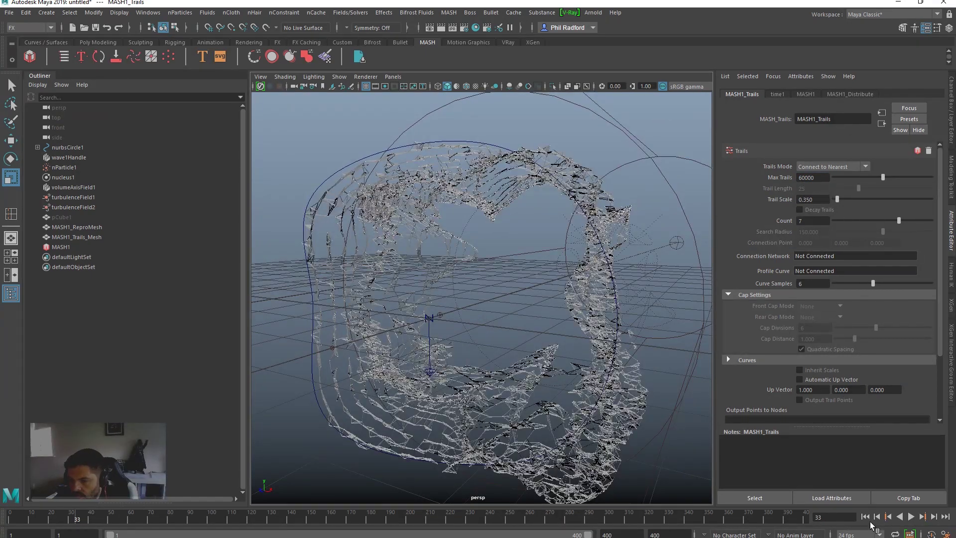
left_click(864, 516)
left_click(911, 517)
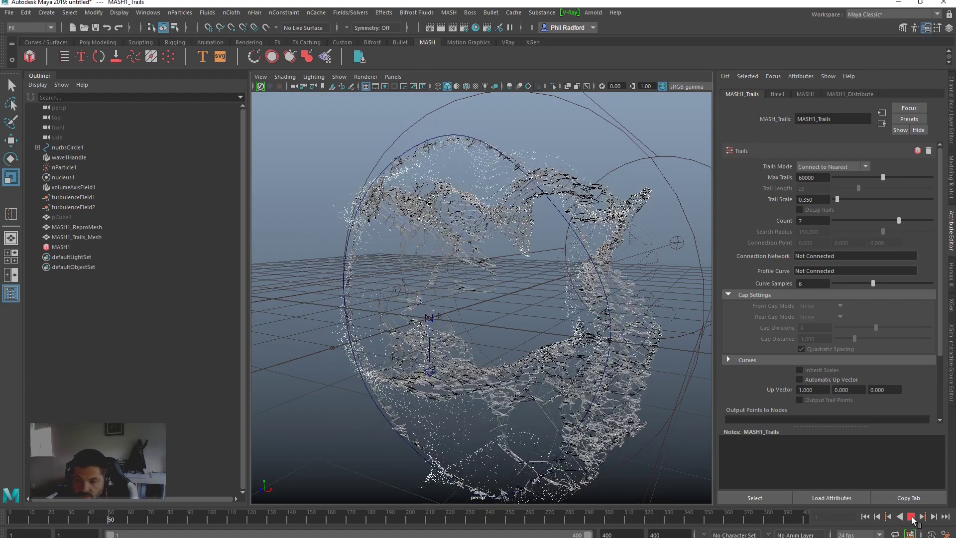
Step: Stop playback at frame 51 and set the connection Count to 12
key("Escape")
left_click_drag(550, 378, 500, 384, "alt")
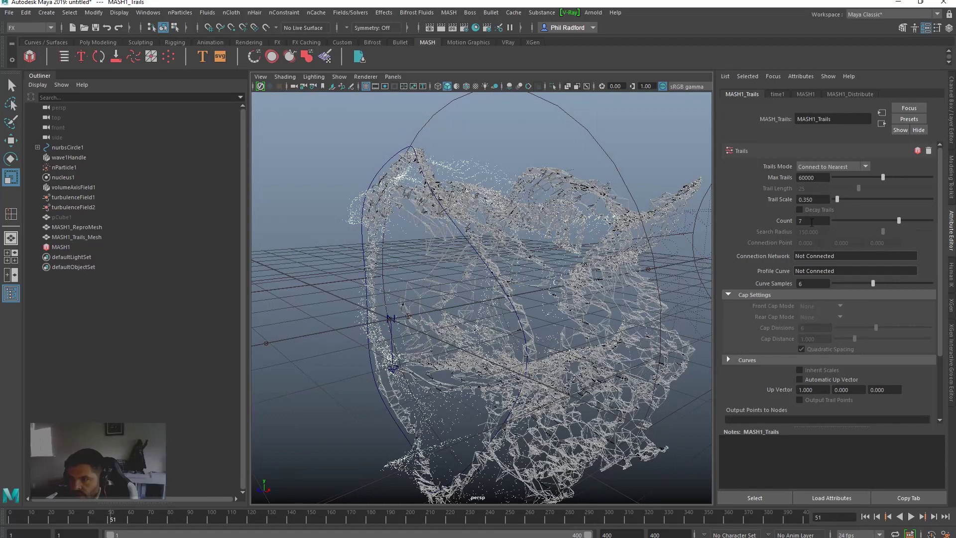
type("12")
key("Return")
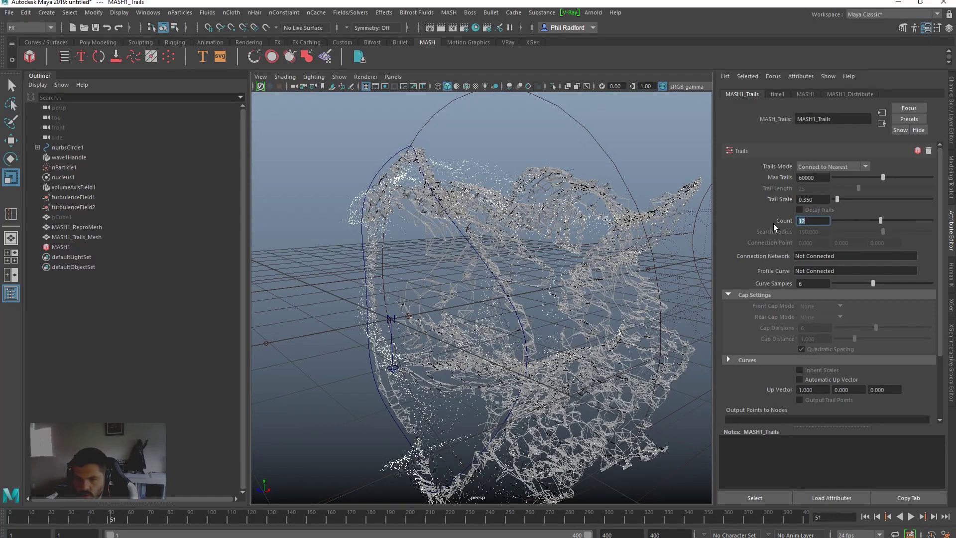
left_click_drag(473, 336, 485, 338, "alt")
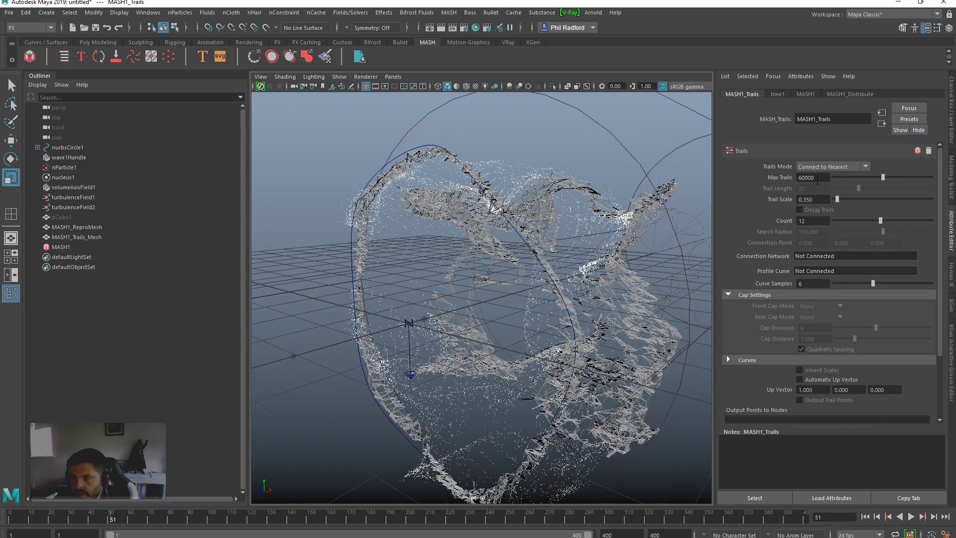
Step: Raise Max Trails to 90000, then to 1200000
left_click_drag(801, 178, 793, 178)
type("9")
key("Return")
left_click_drag(566, 315, 572, 341, "alt")
mouse_move(526, 371)
left_mouse_down("alt")
mouse_move(579, 367)
mouse_move(532, 370)
left_mouse_up("alt")
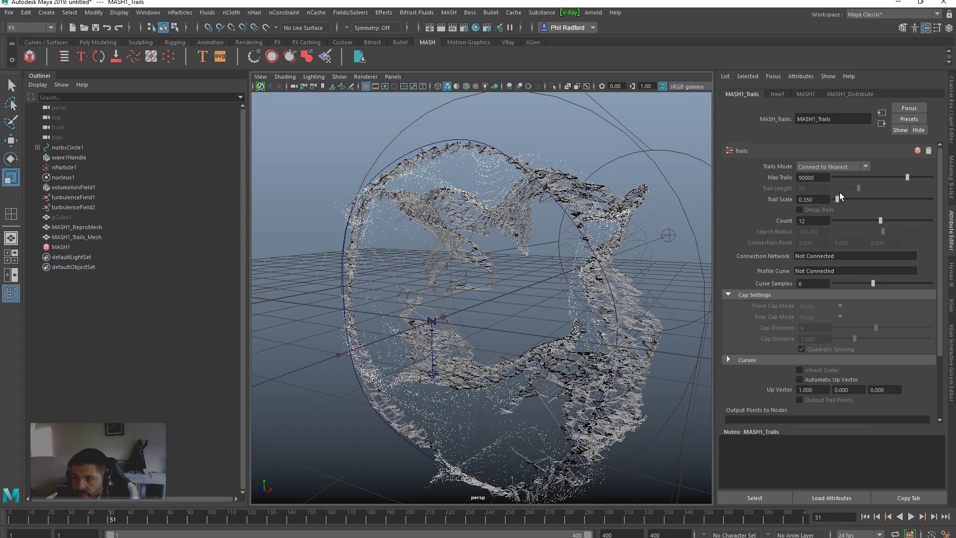
left_click(801, 178)
type("120")
key("Return")
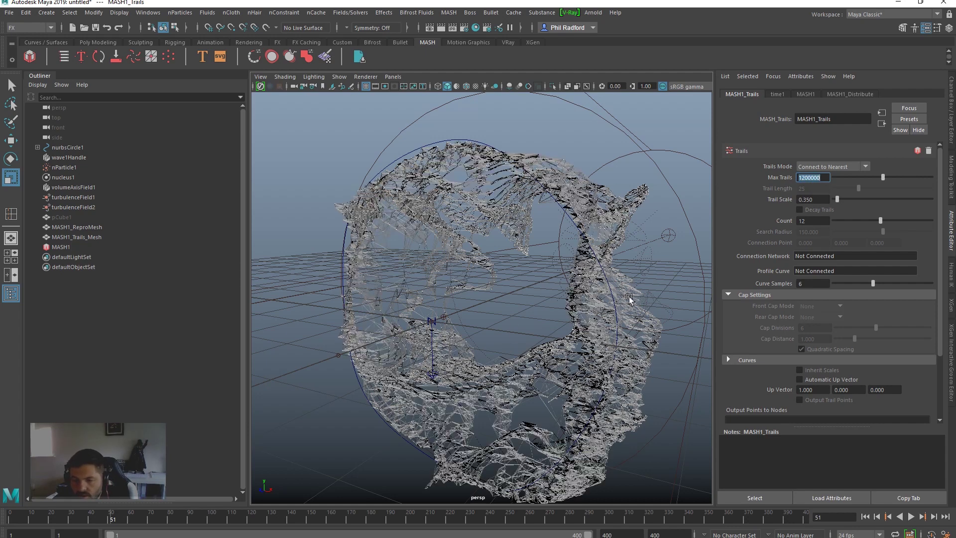
left_click_drag(707, 351, 696, 341, "alt")
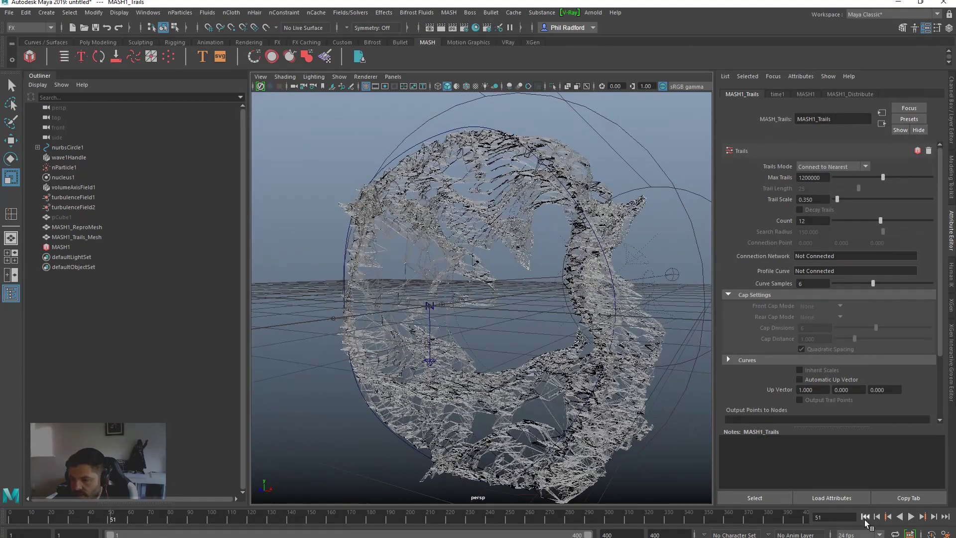
Step: Replay the simulation from the start, stopping at frame 29
left_click(864, 517)
left_click(910, 517)
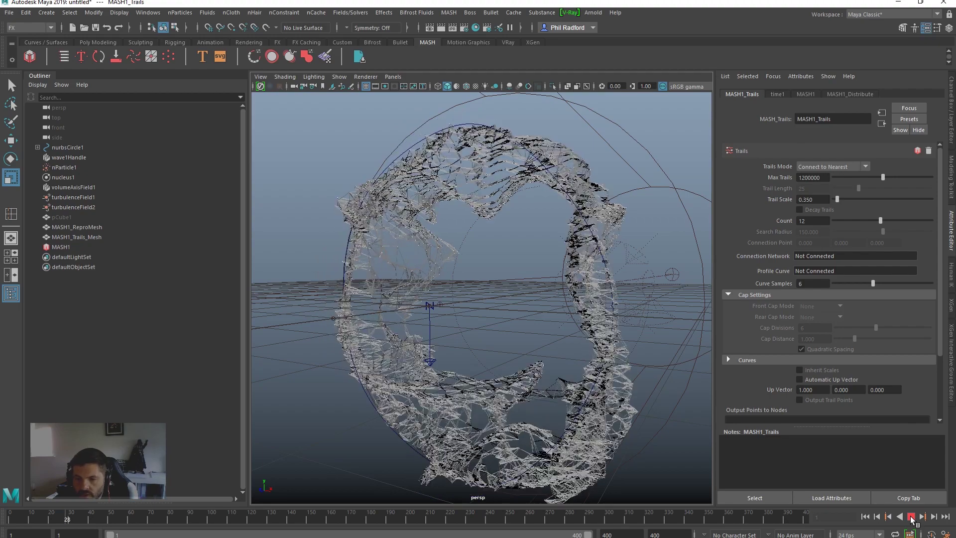
left_click(911, 518)
left_click_drag(559, 367, 509, 355, "alt")
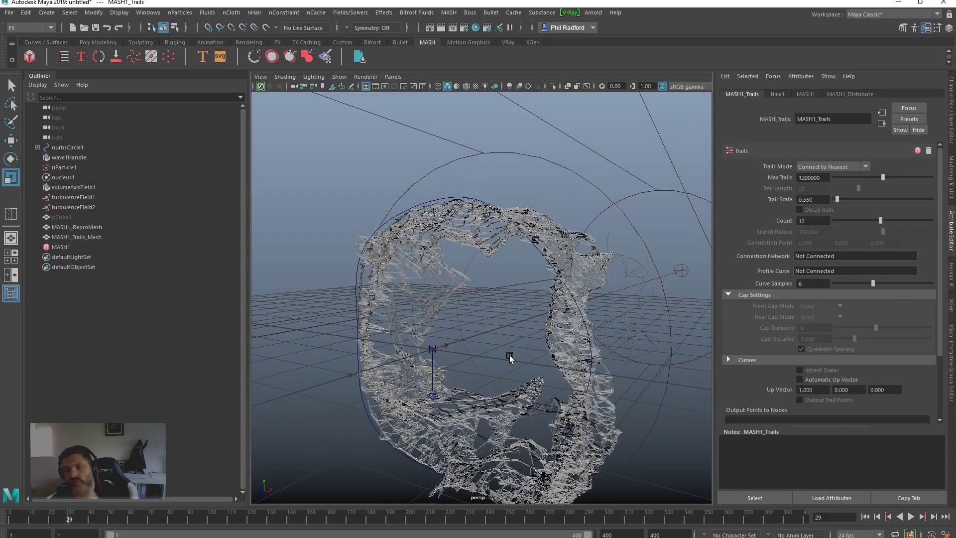
mouse_move(472, 339)
left_mouse_down("alt")
mouse_move(478, 324)
mouse_move(438, 324)
mouse_move(456, 333)
left_mouse_up("alt")
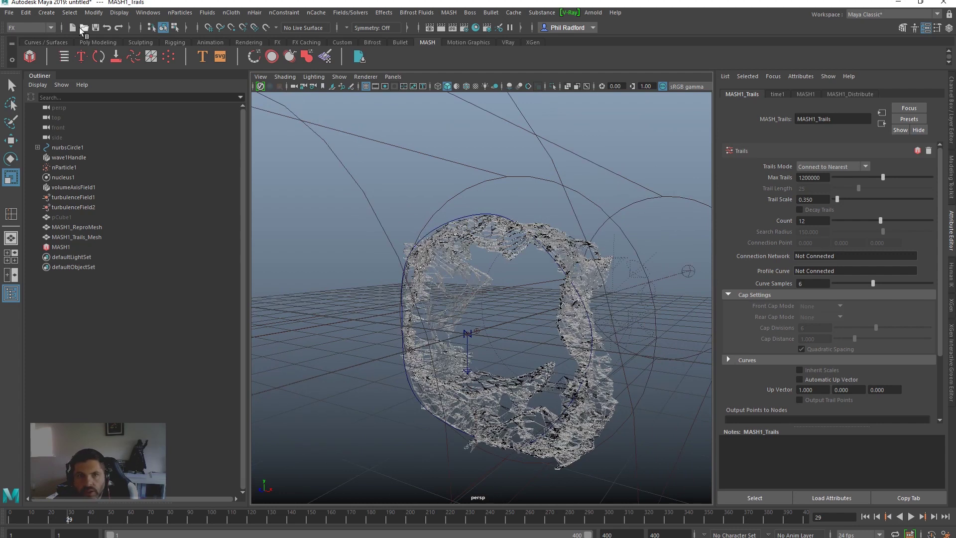
Step: Create a V-Ray rectangle light and move it to the left of the trail mesh
left_click(46, 12)
mouse_move(80, 68)
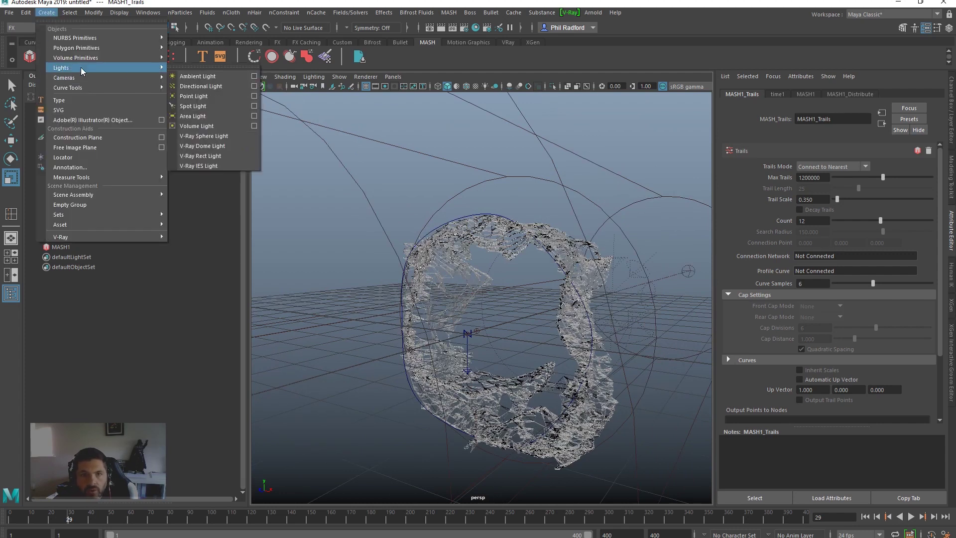
left_click(200, 156)
left_click_drag(470, 334, 424, 366, "alt")
key("e")
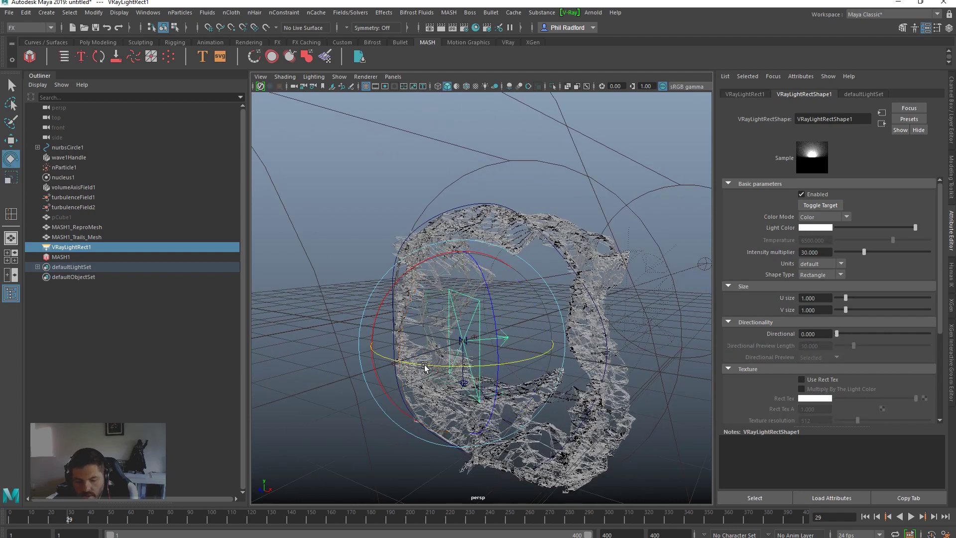
key("t")
left_click_drag(507, 353, 519, 347, "alt")
left_click_drag(554, 319, 486, 336)
left_click_drag(400, 357, 282, 338)
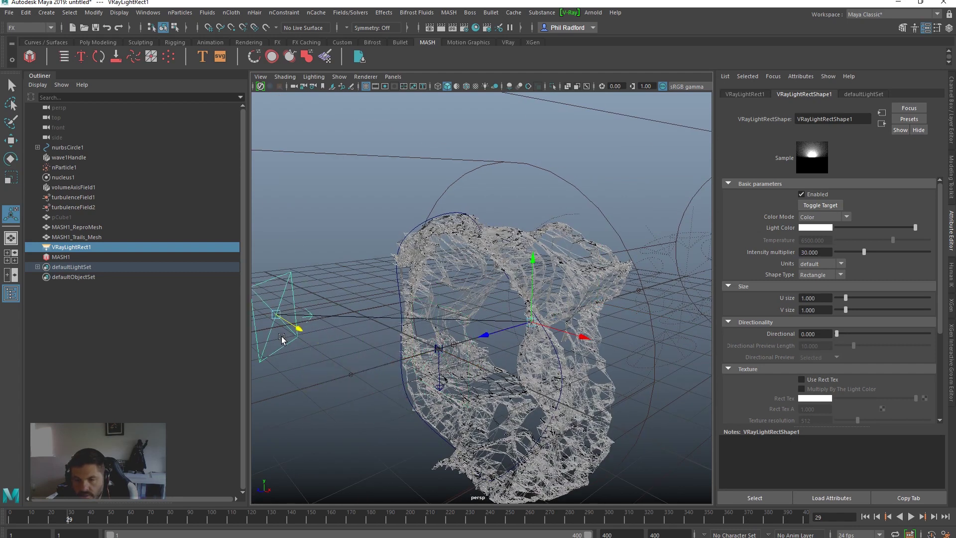
Step: Switch the renderer to V-Ray and start an interactive preview render
left_click(464, 30)
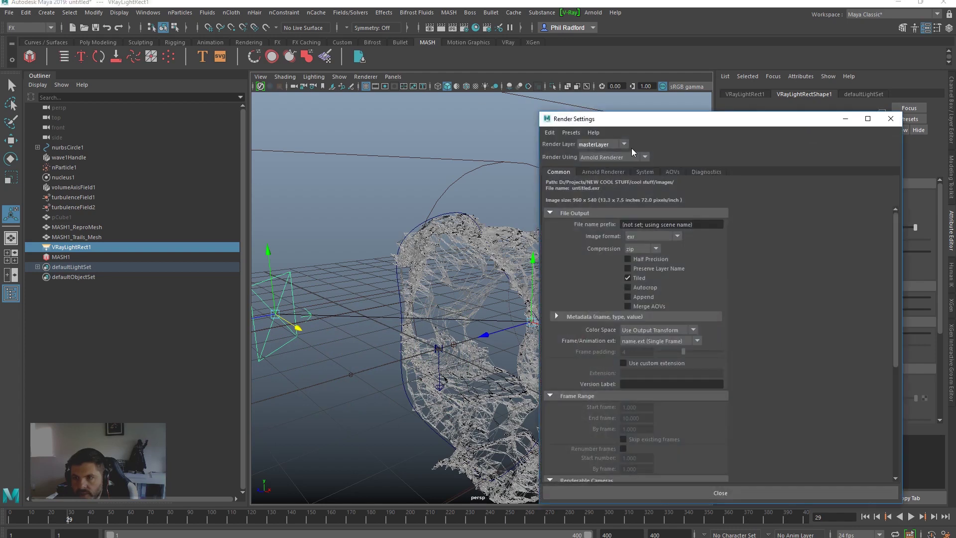
left_click(618, 157)
left_click(606, 187)
left_click(609, 172)
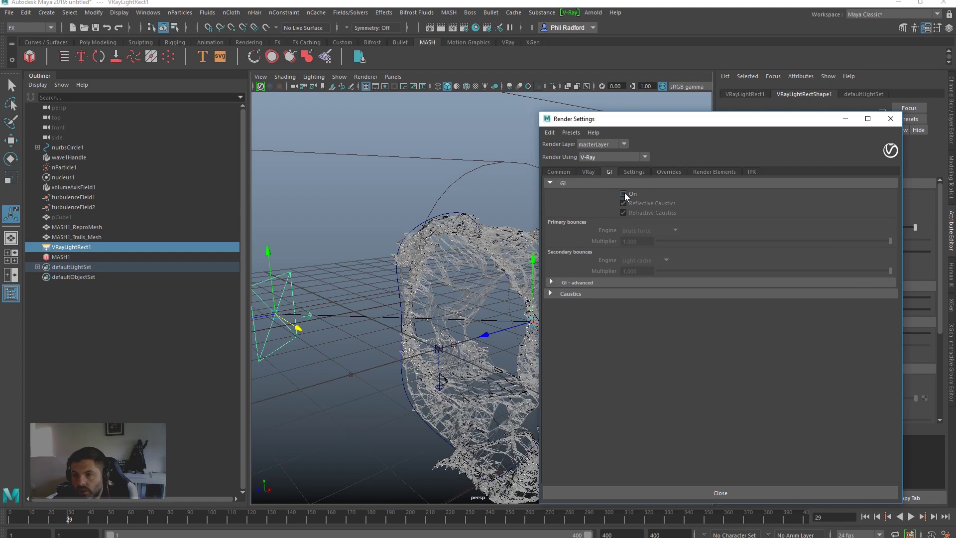
left_click(654, 491)
mouse_move(477, 348)
left_mouse_down("alt")
mouse_move(432, 336)
mouse_move(479, 321)
left_mouse_up("alt")
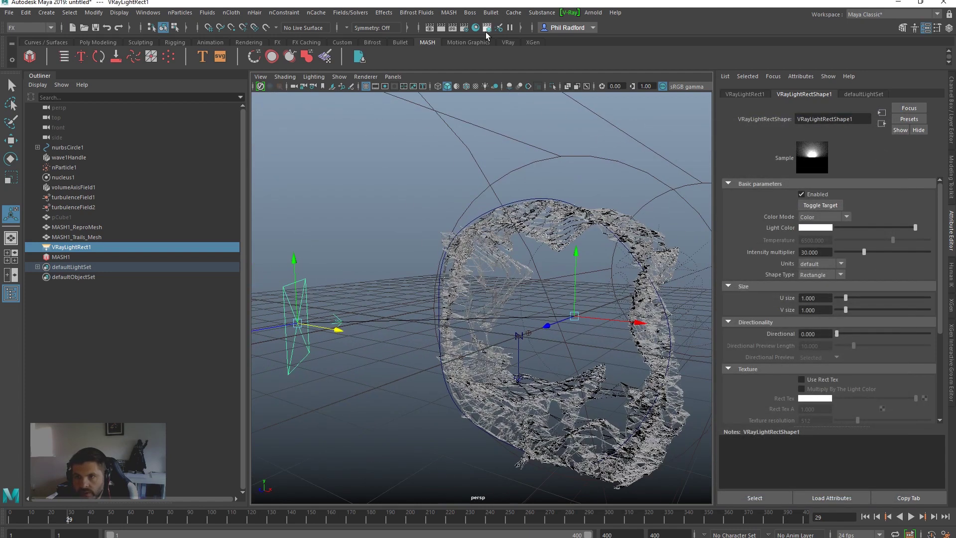
left_click(456, 28)
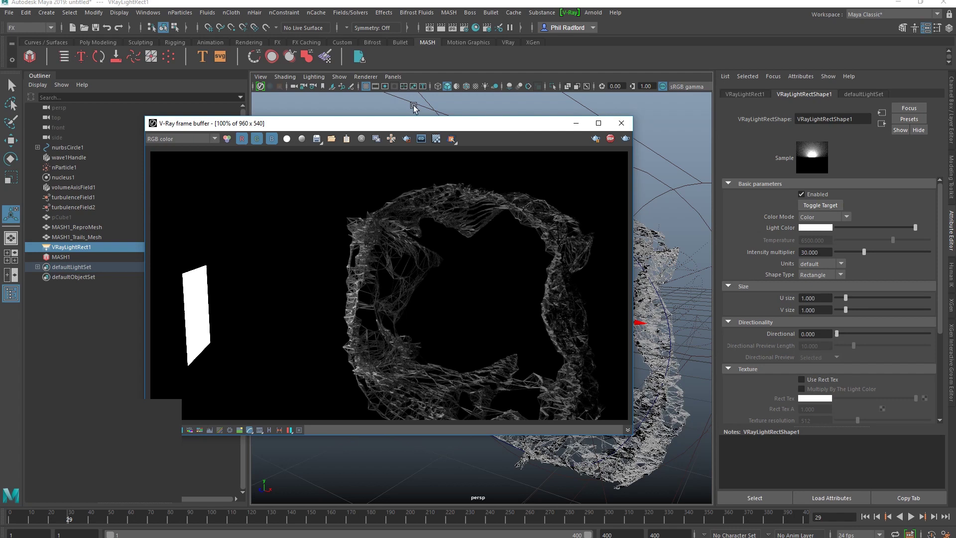
Step: Make the rectangle light invisible in the render and reposition it
left_click_drag(404, 124, 428, 93)
scroll(793, 312, "down", 3)
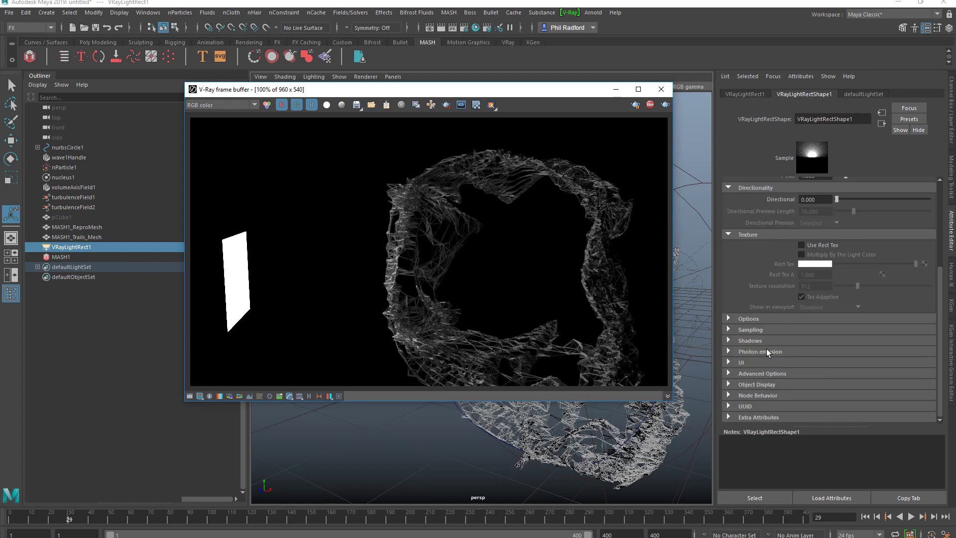
left_click(758, 319)
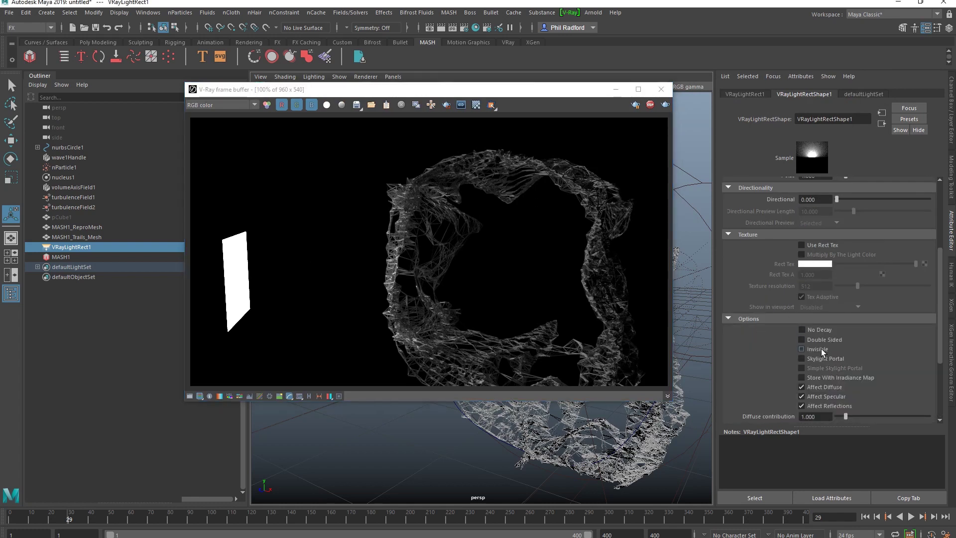
left_click(802, 349)
left_click_drag(486, 97, 692, 107)
left_click_drag(325, 328, 466, 301)
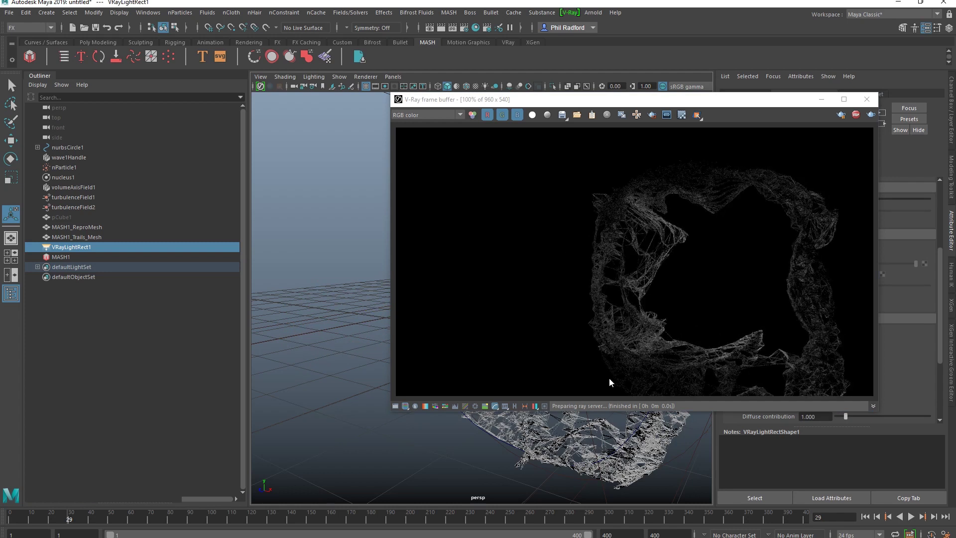
Step: Set light intensity to 41.304 and U size to 2.228, then orbit the camera
left_click_drag(597, 107, 455, 111)
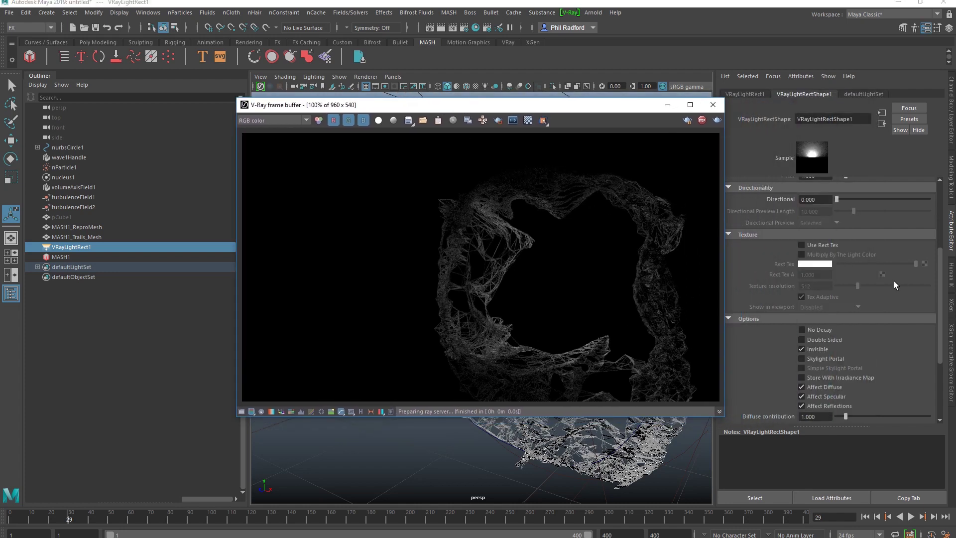
scroll(891, 280, "up", 5)
left_click_drag(864, 249, 875, 251)
mouse_move(847, 298)
left_mouse_down()
mouse_move(856, 296)
mouse_move(852, 307)
left_mouse_up()
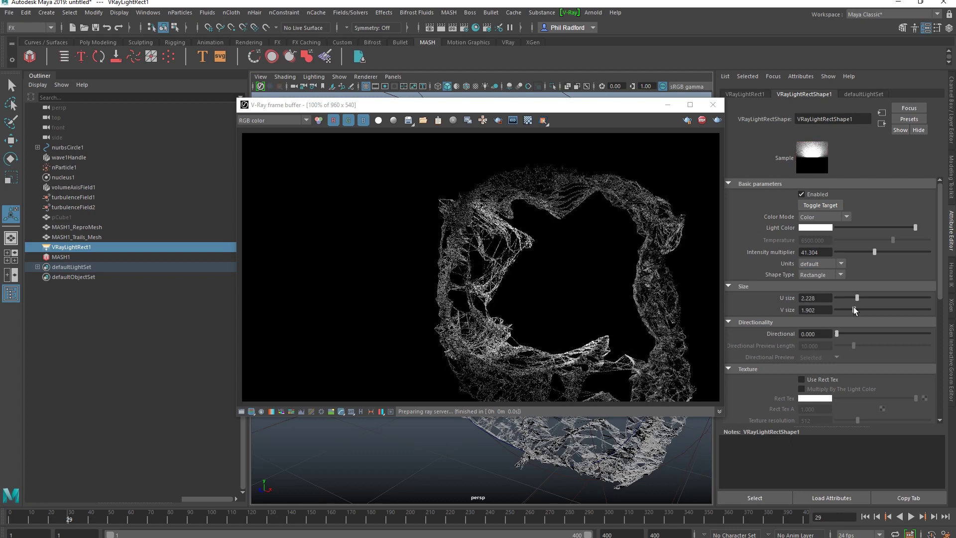
left_click_drag(495, 105, 720, 103)
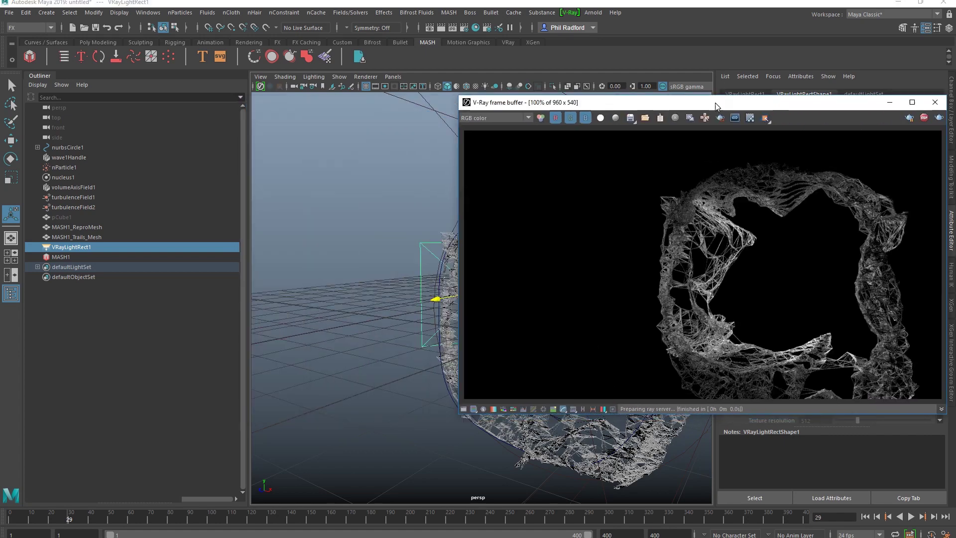
left_click_drag(346, 282, 368, 289, "alt")
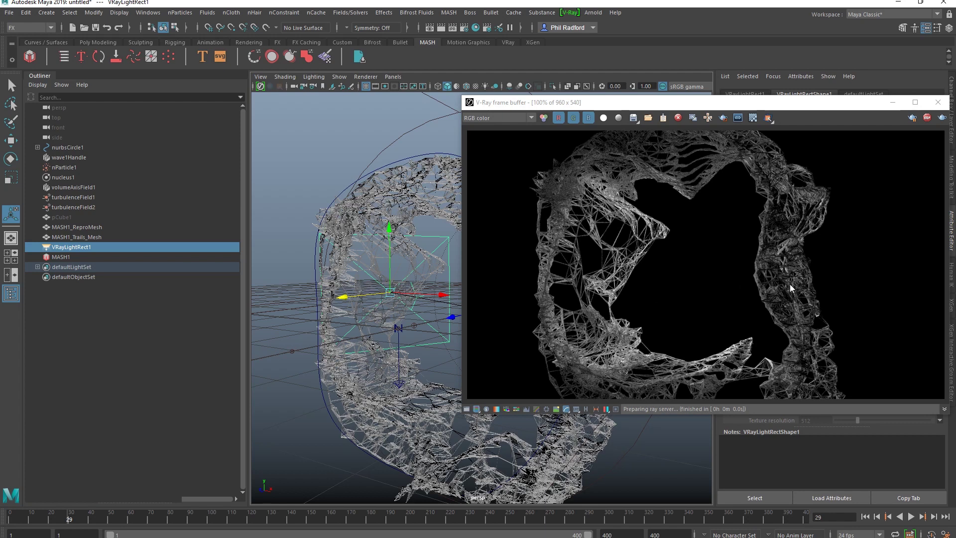
left_click_drag(346, 377, 400, 360, "alt")
Step: Enable V-Ray camera depth of field with aperture about 0.044
left_click(464, 28)
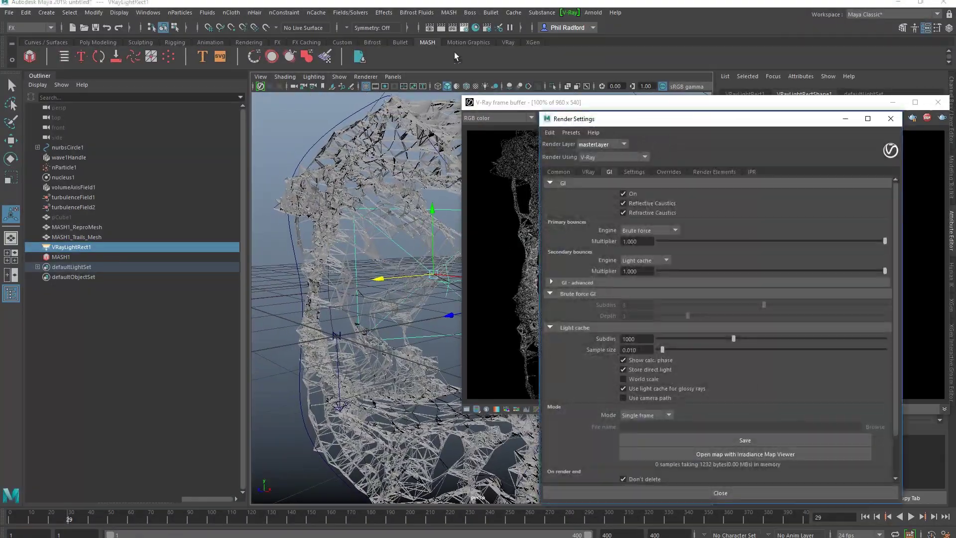
left_click(666, 172)
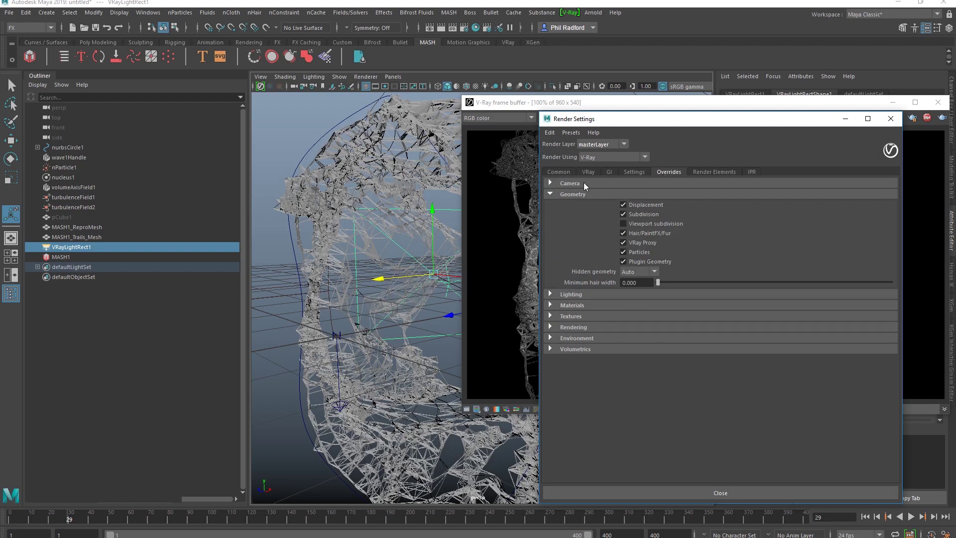
left_click(570, 183)
left_click(635, 261)
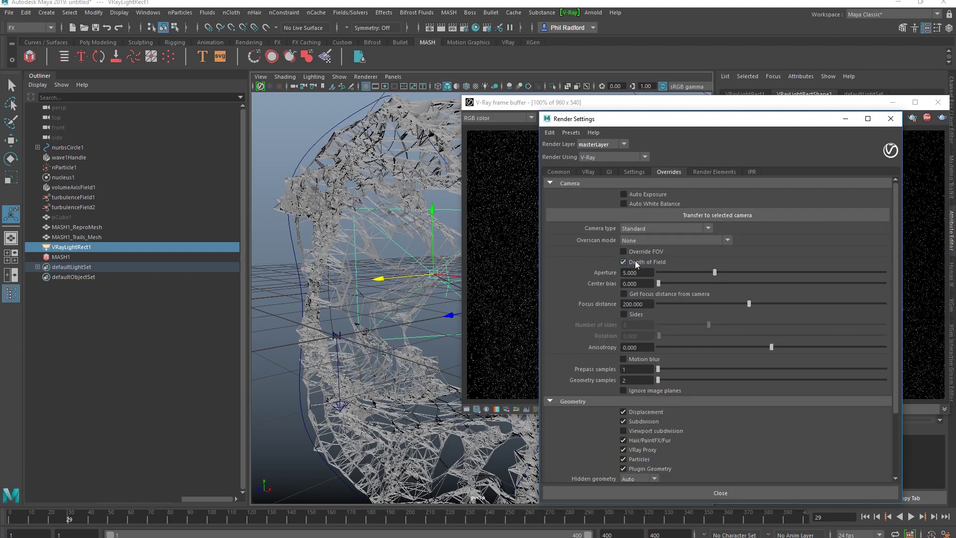
left_click(662, 272)
left_click_drag(661, 274, 658, 273)
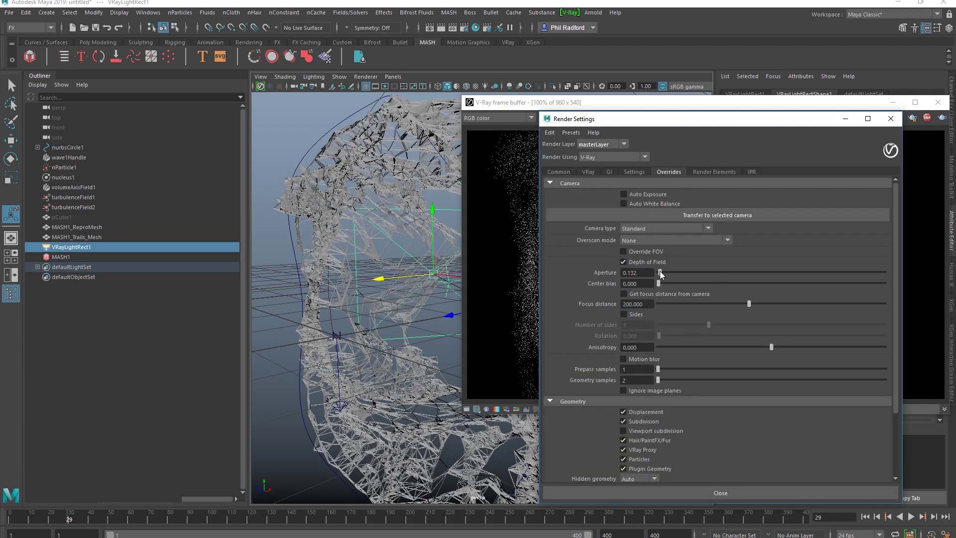
Step: Set the depth-of-field focus point on the rear mesh, blurring the front
left_click_drag(526, 109, 401, 117)
right_click(523, 199)
left_click(565, 225)
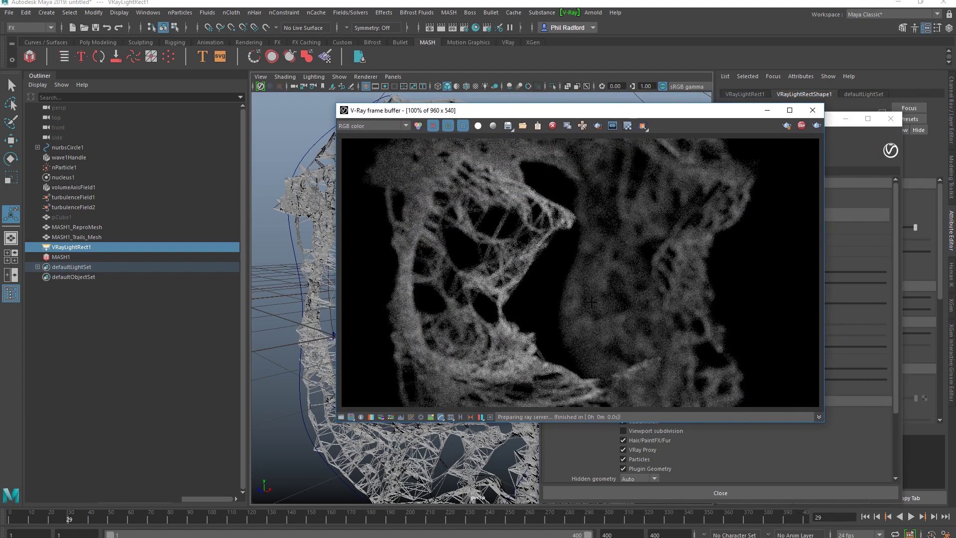
left_click(480, 284)
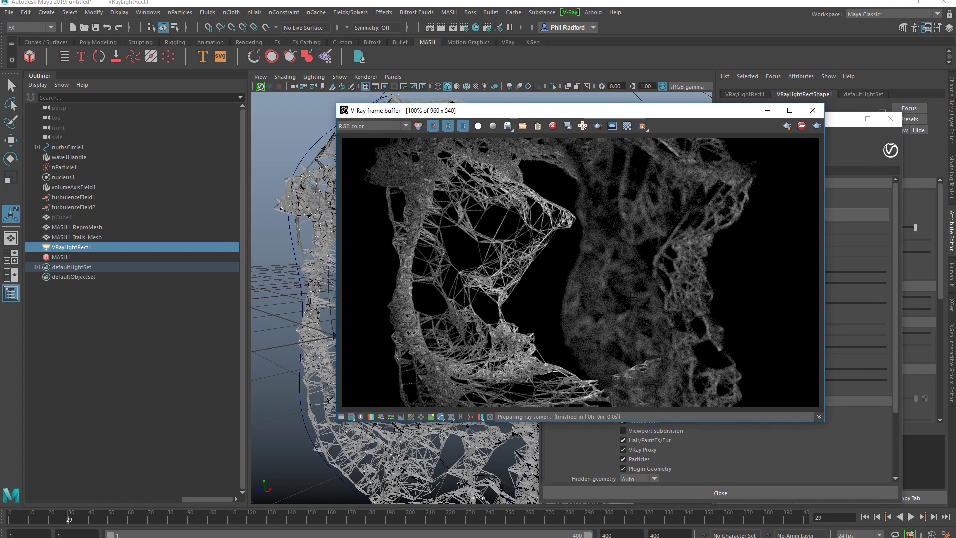
left_click(613, 277)
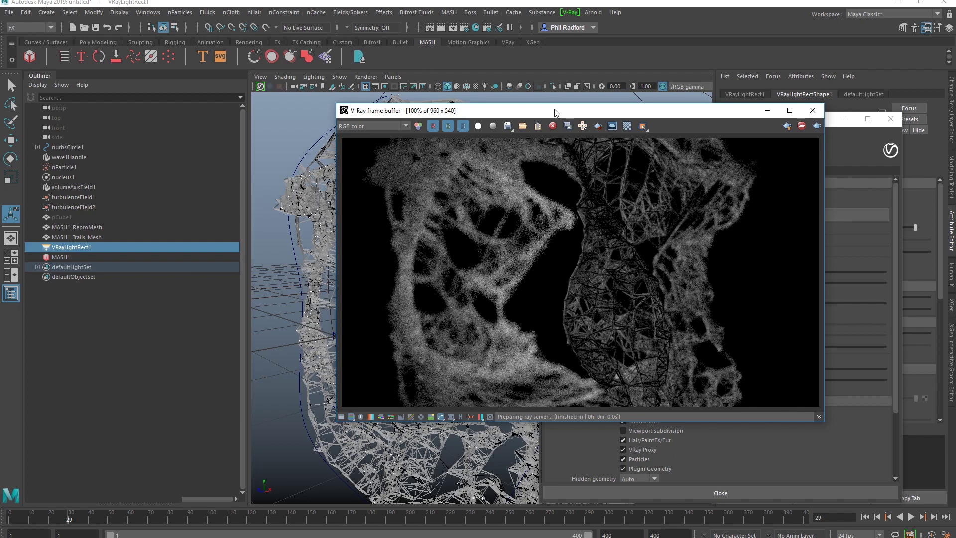
left_click_drag(554, 114, 592, 113)
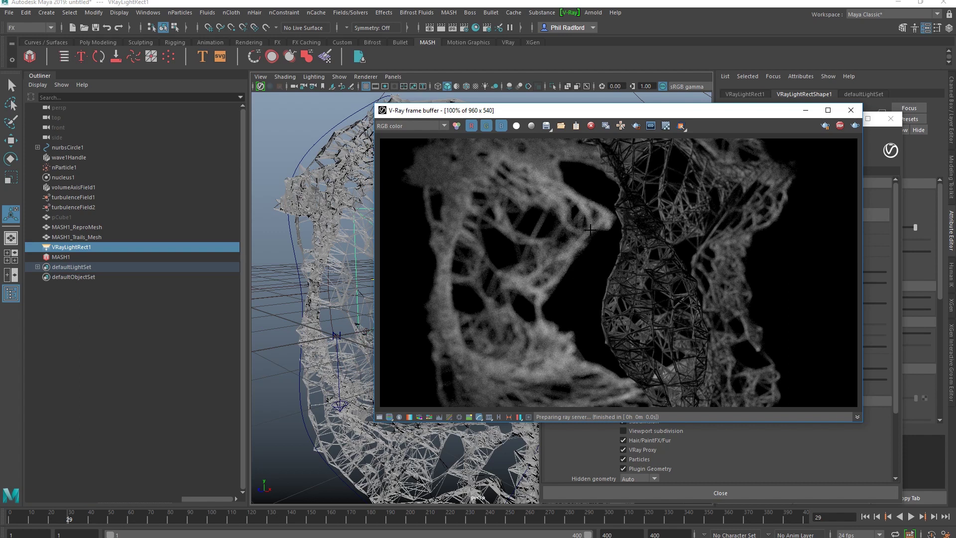
left_click_drag(647, 110, 580, 109)
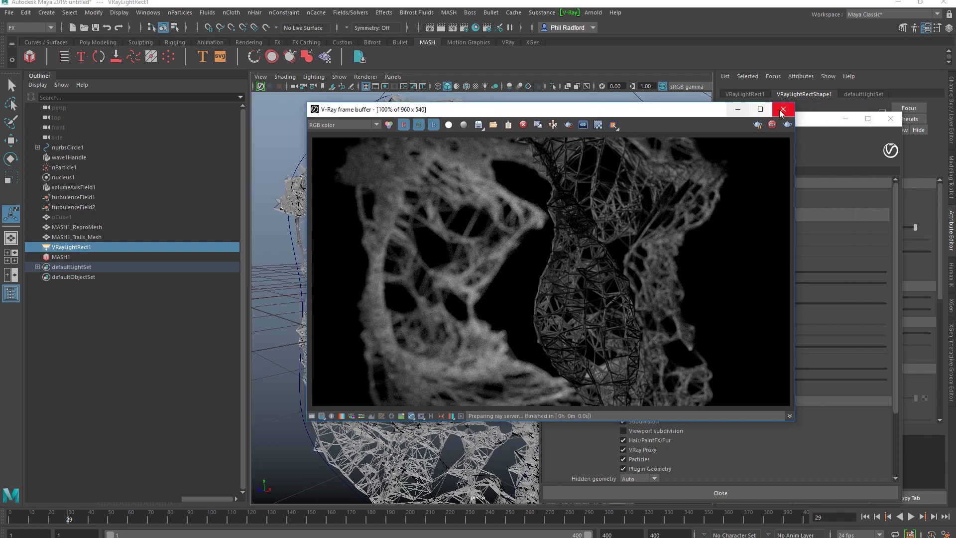
left_click(891, 119)
Step: Make layer3 visible again and select MASH1_ReproMesh
key("ctrl+a")
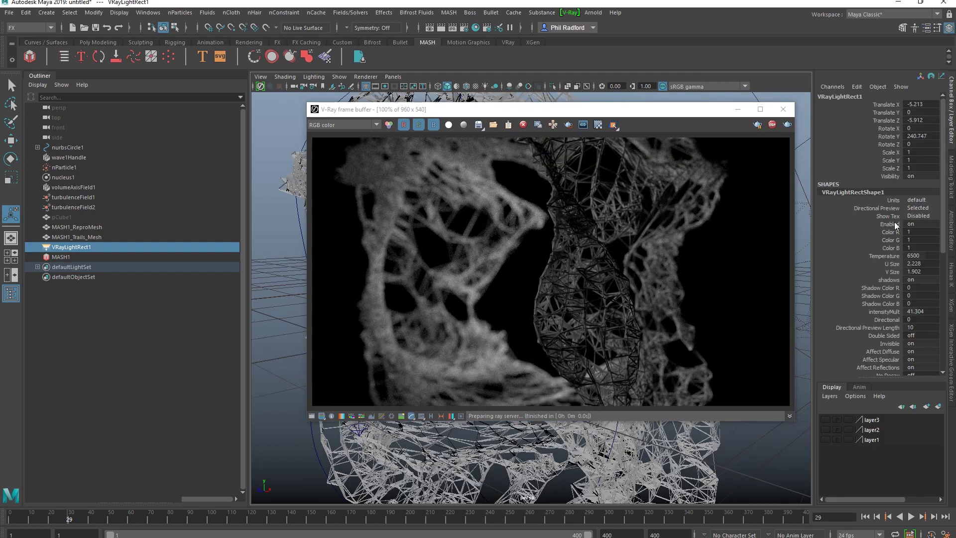
left_click(826, 419)
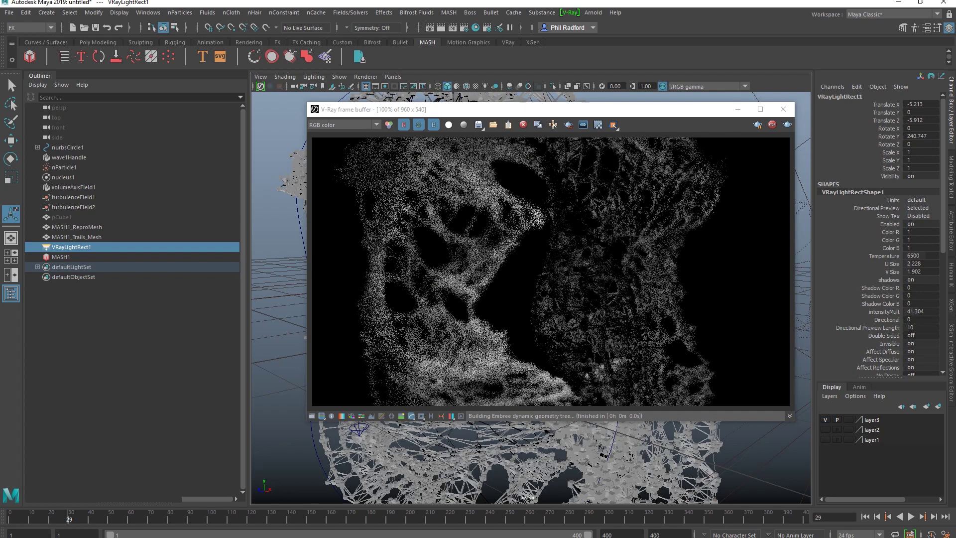
left_click_drag(510, 110, 533, 78)
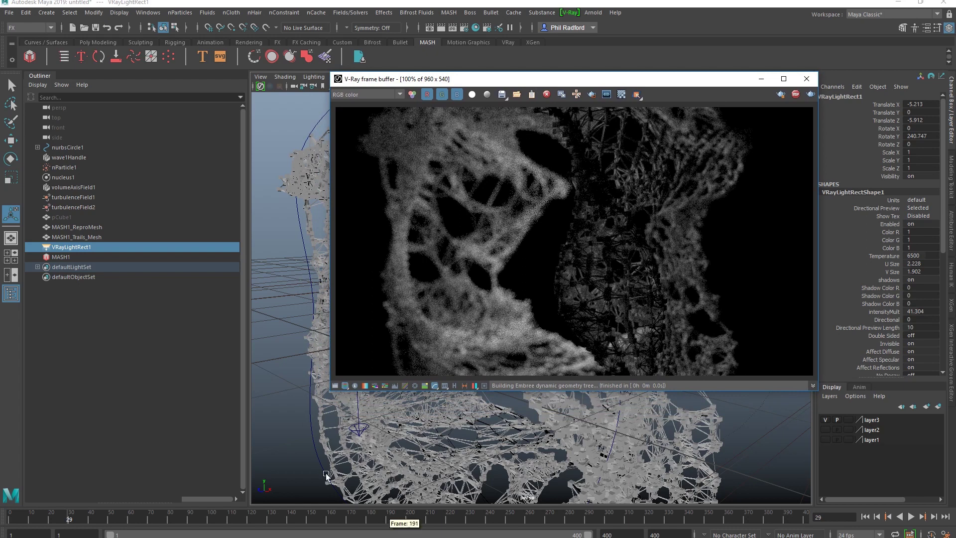
left_click(321, 408)
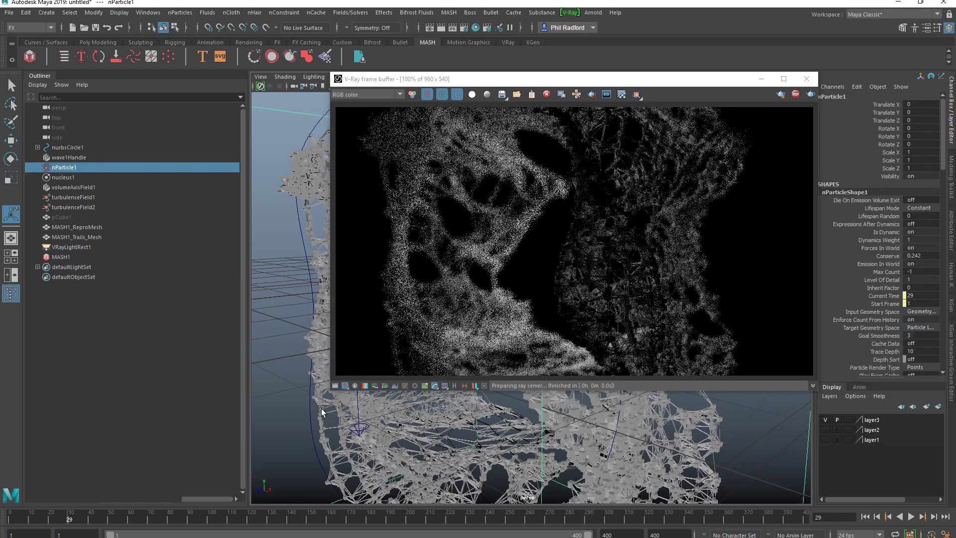
left_click(95, 227)
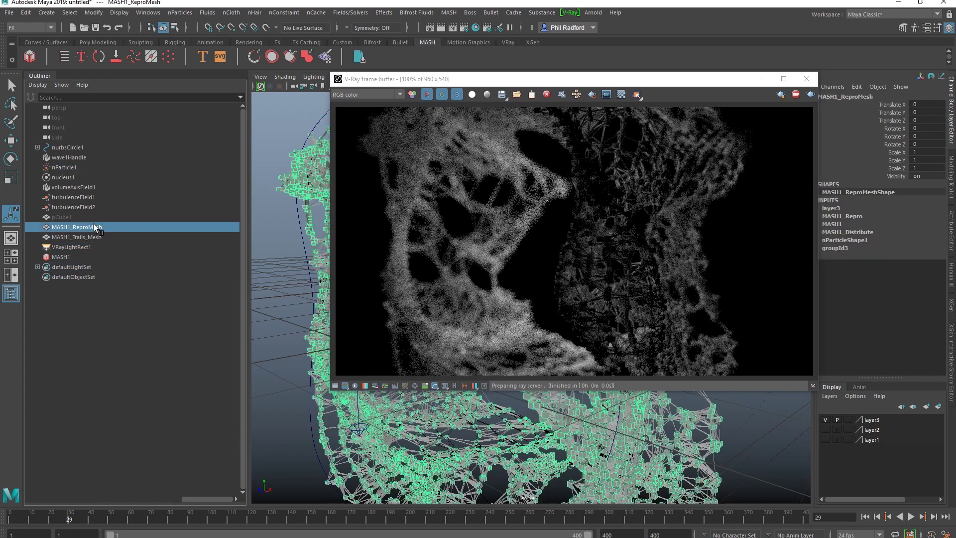
Step: Assign a new VRay Mtl to MASH1_ReproMesh and show its material settings
right_click(293, 163)
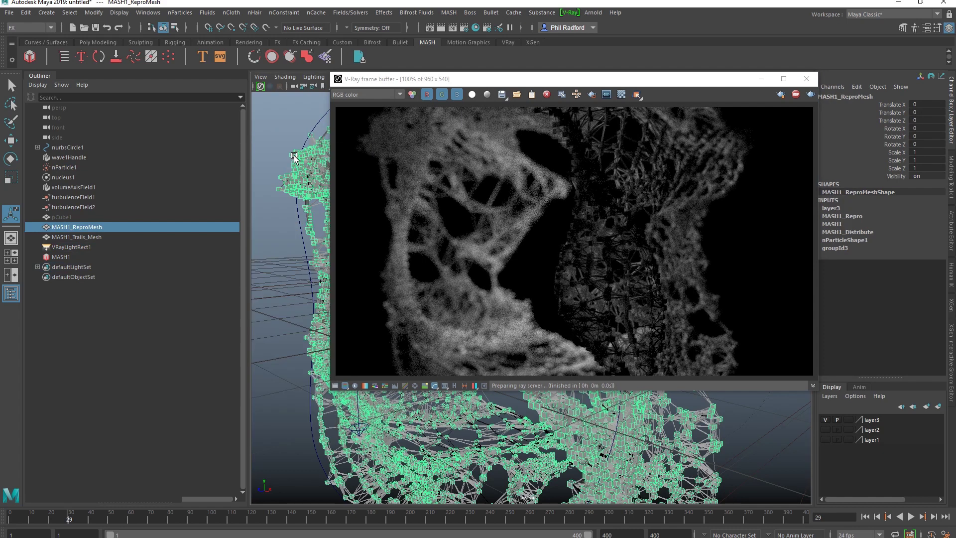
right_click(294, 155)
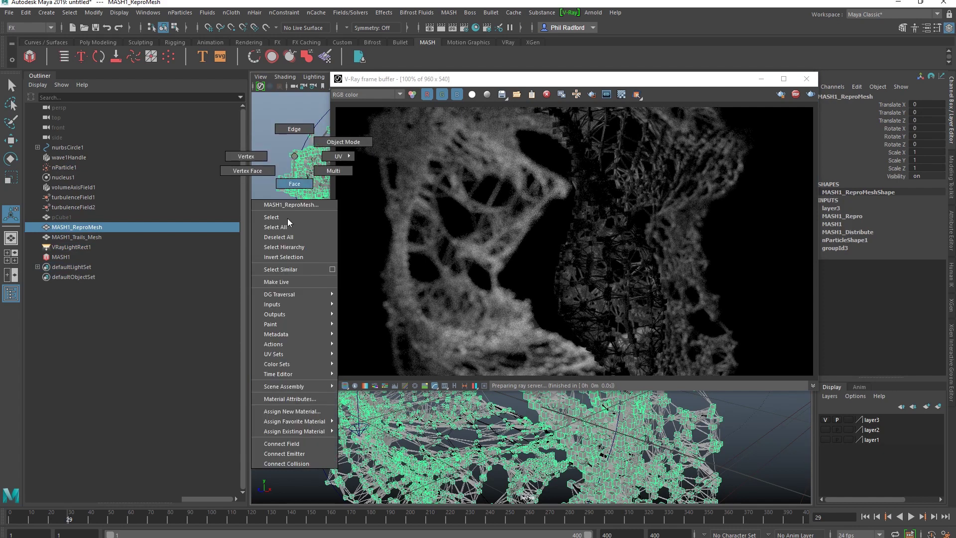
left_click(284, 412)
left_click(566, 301)
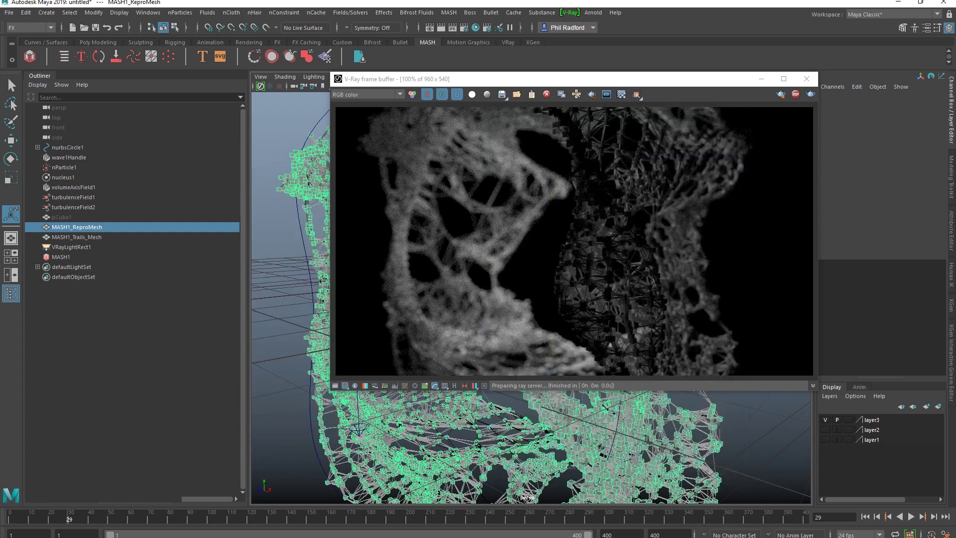
left_click_drag(664, 80, 572, 96)
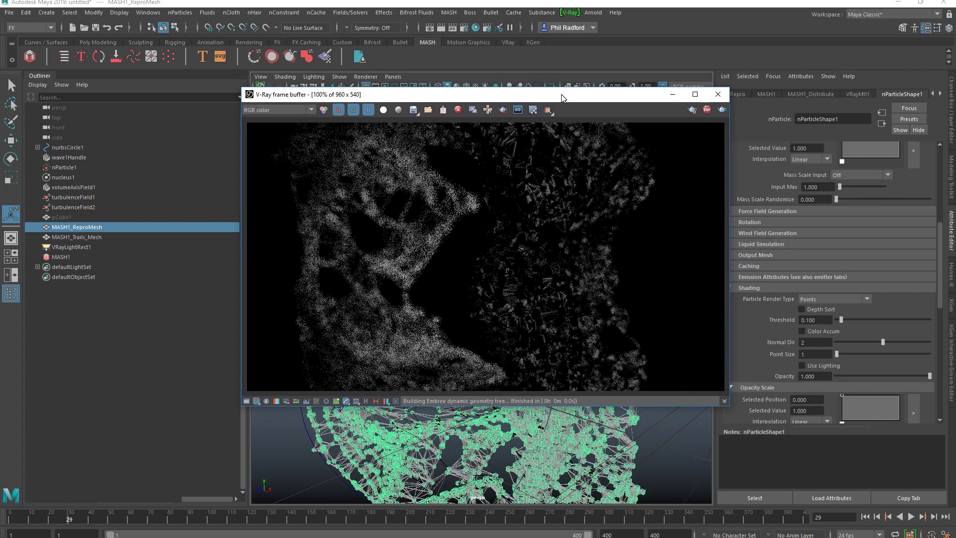
scroll(886, 251, "up", 5)
scroll(887, 250, "up", 3)
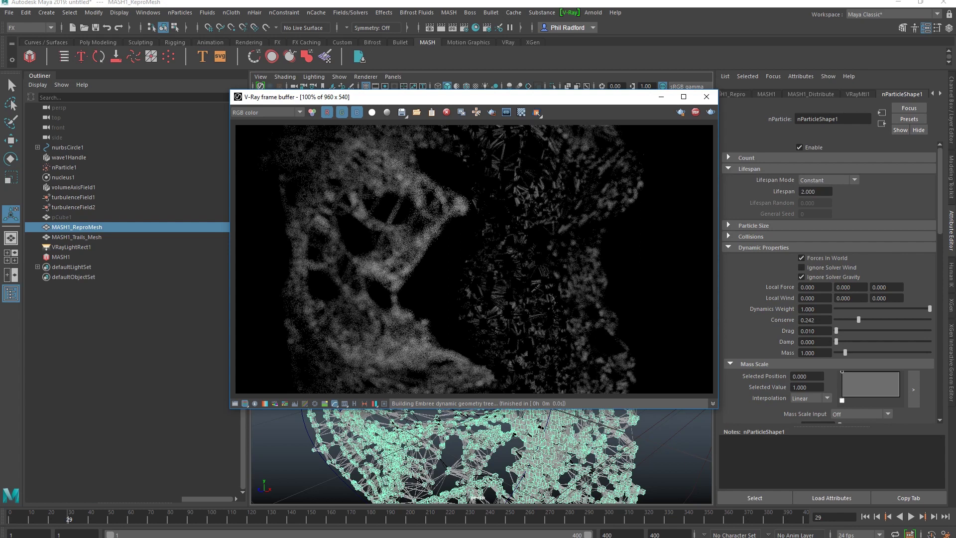
left_click(856, 95)
Step: Raise VRayMtl1's self-illumination, enable Self-Illumination GI, and make the colour red
left_click_drag(838, 260, 869, 261)
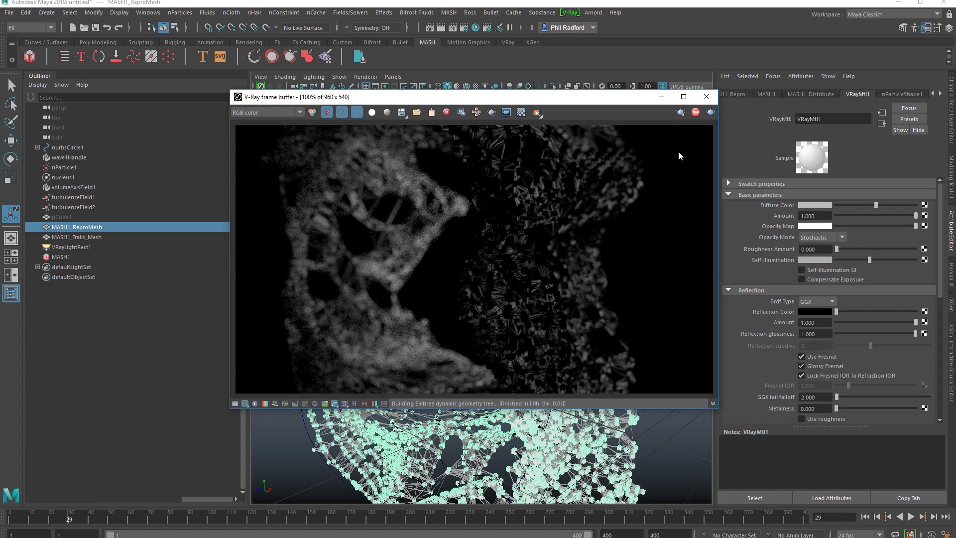
left_click(802, 270)
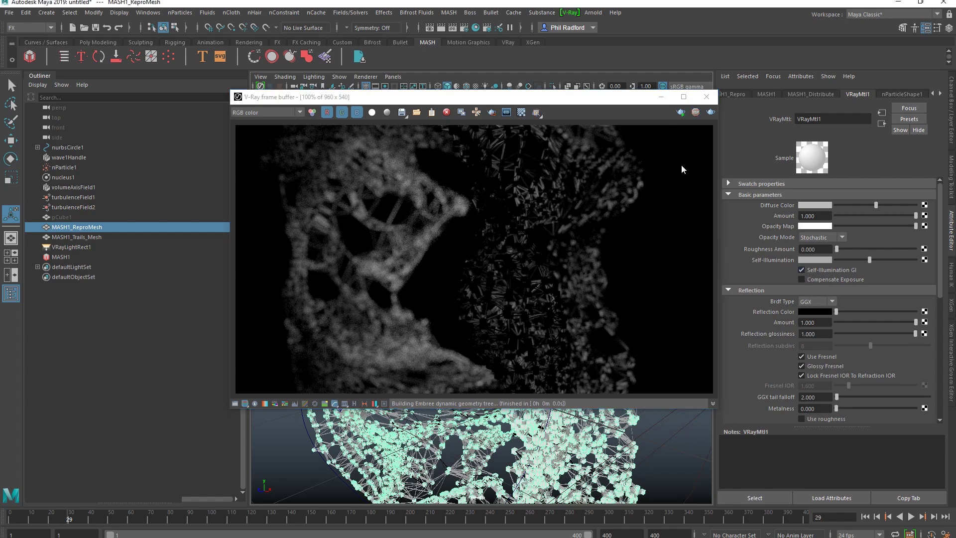
left_click(680, 113)
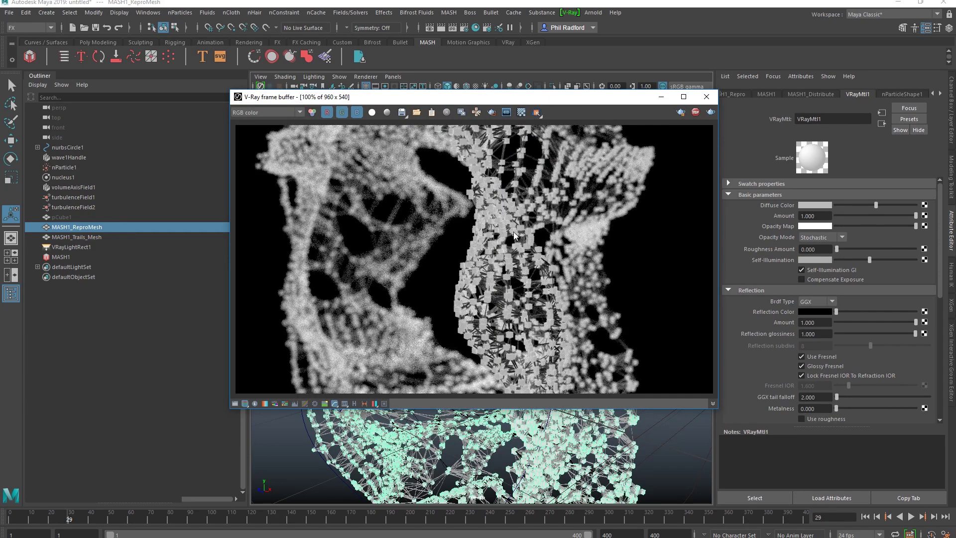
left_click(807, 260)
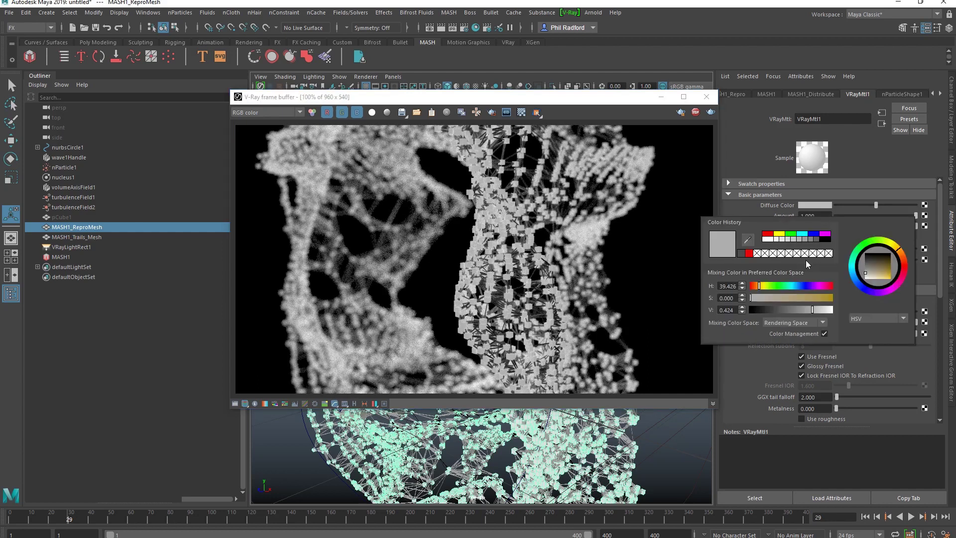
left_click(772, 236)
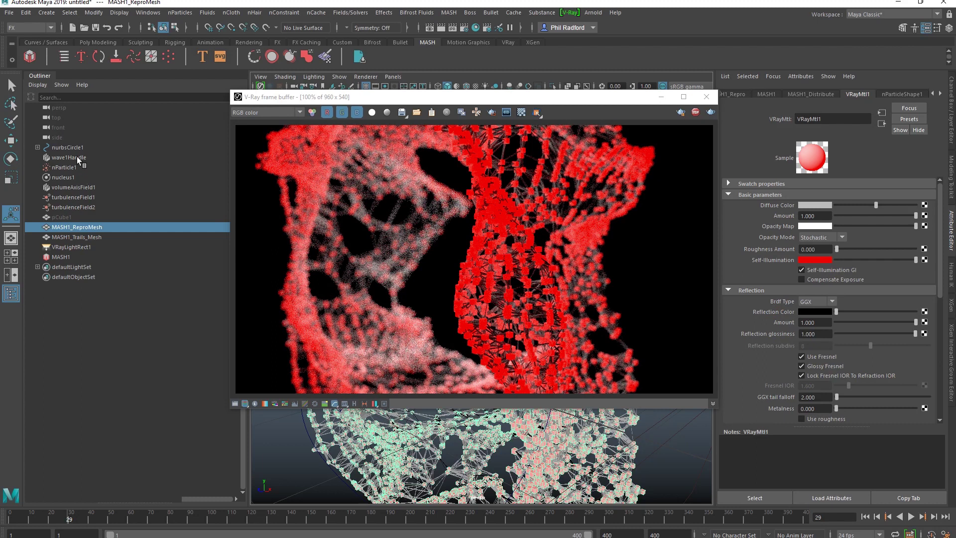
left_click(73, 216)
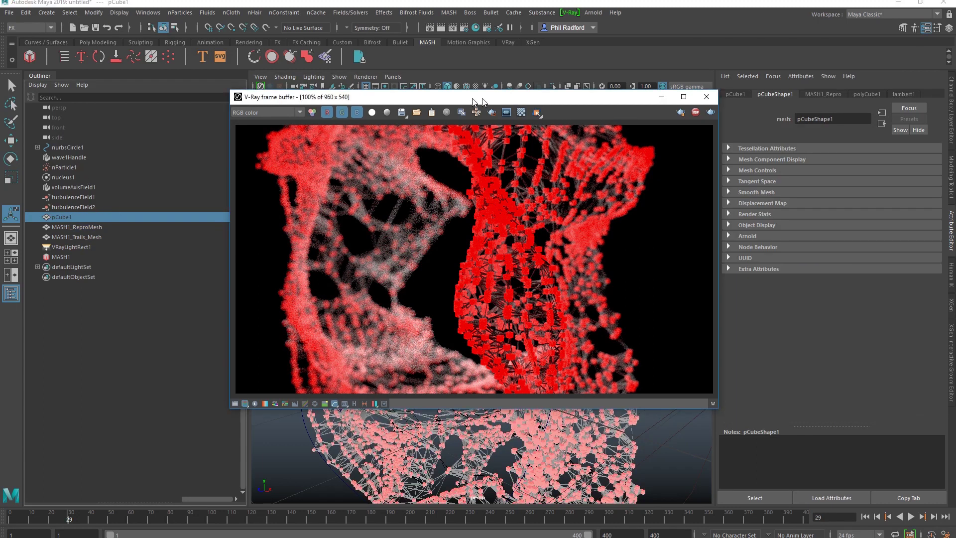
Step: Scale pCube1 down so the red particle points render smaller and finer
left_click_drag(470, 101, 783, 98)
left_click(406, 316)
key("r")
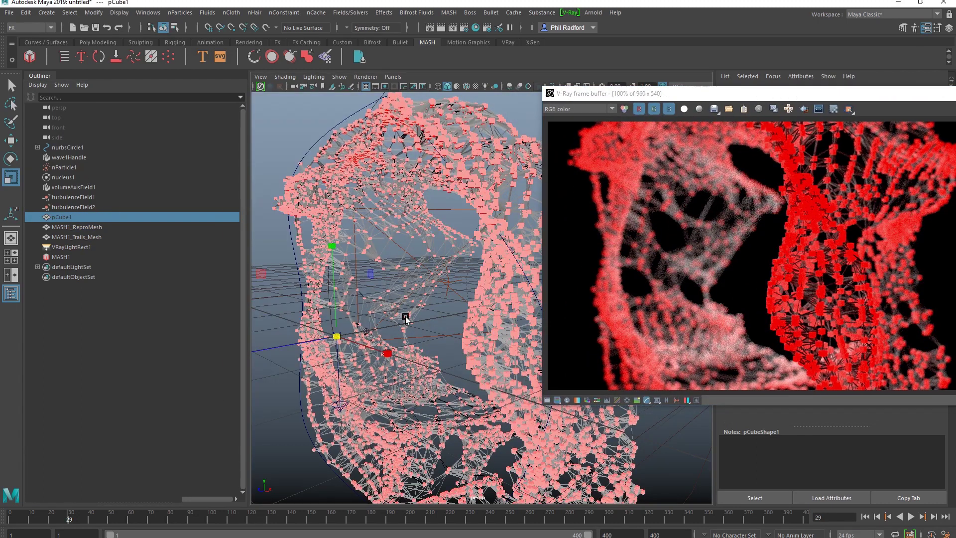
mouse_move(336, 336)
left_mouse_down()
mouse_move(319, 341)
mouse_move(330, 340)
left_mouse_up()
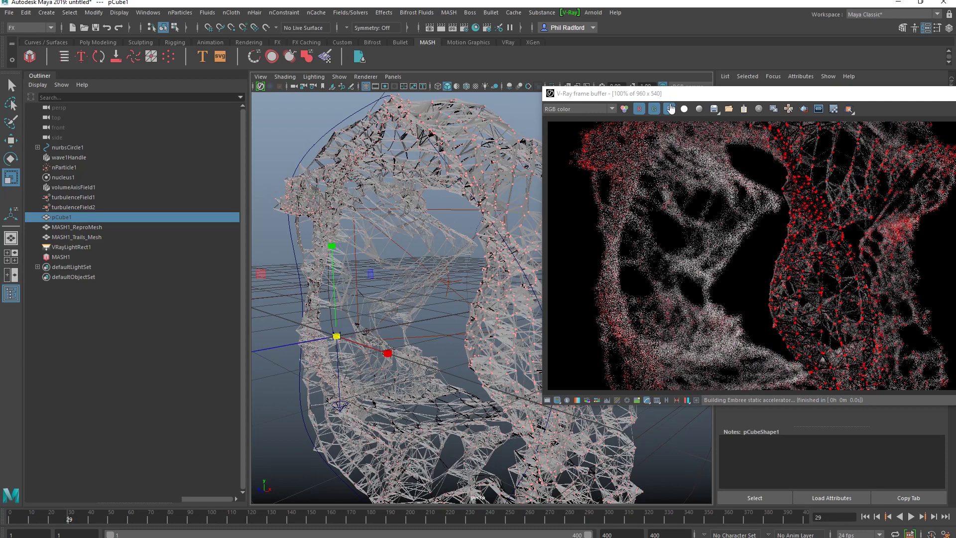
left_click_drag(681, 98, 385, 115)
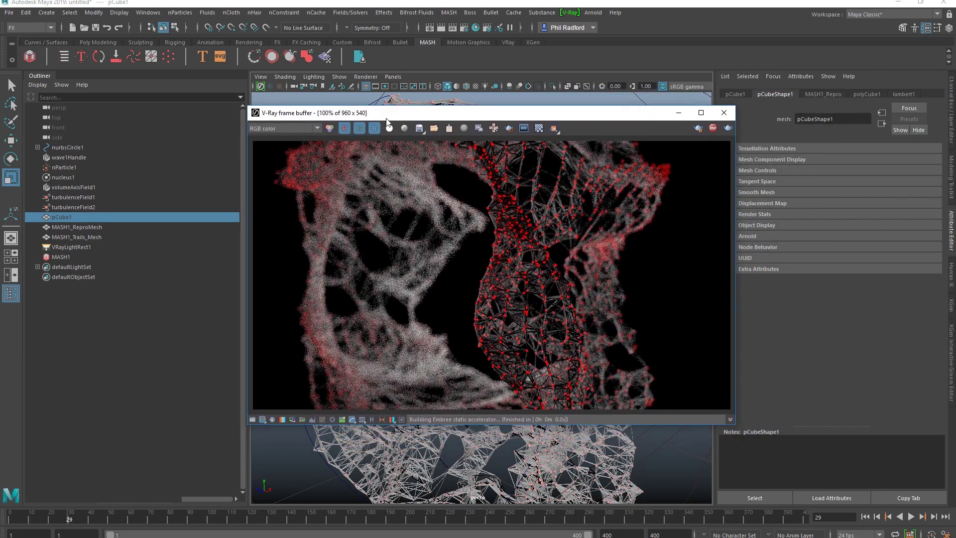
left_click_drag(534, 116, 598, 84)
Step: Assign a new VRay Mtl to MASH1_Trails_Mesh
left_click(89, 237)
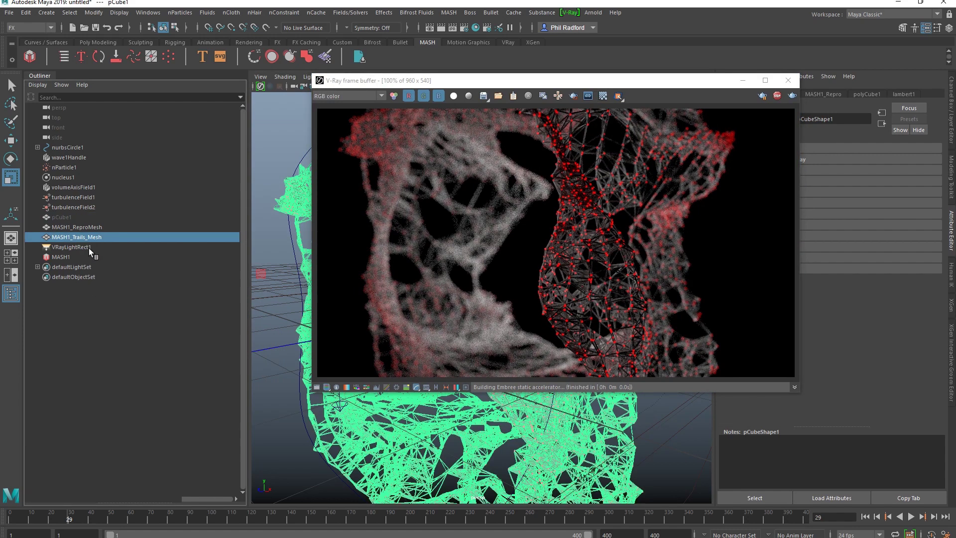
right_click(318, 423)
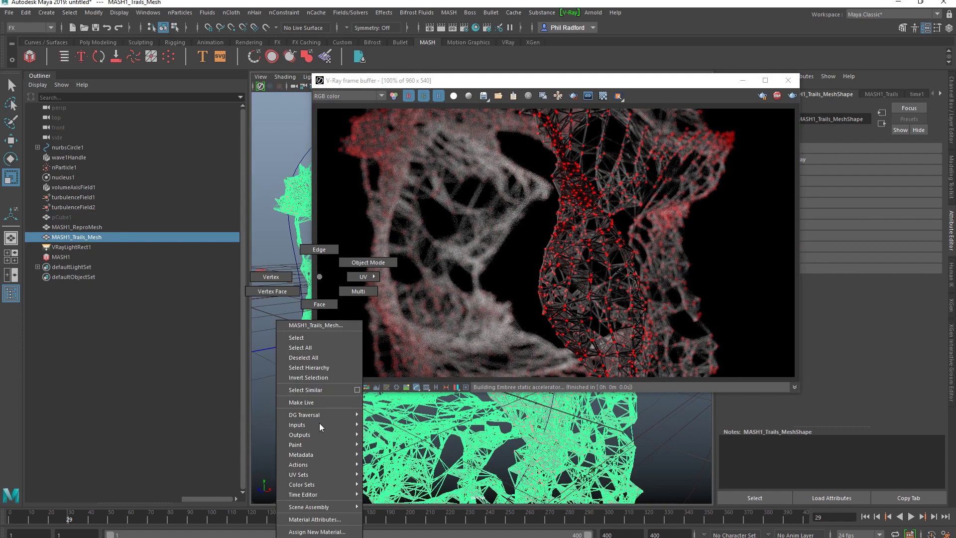
mouse_move(325, 484)
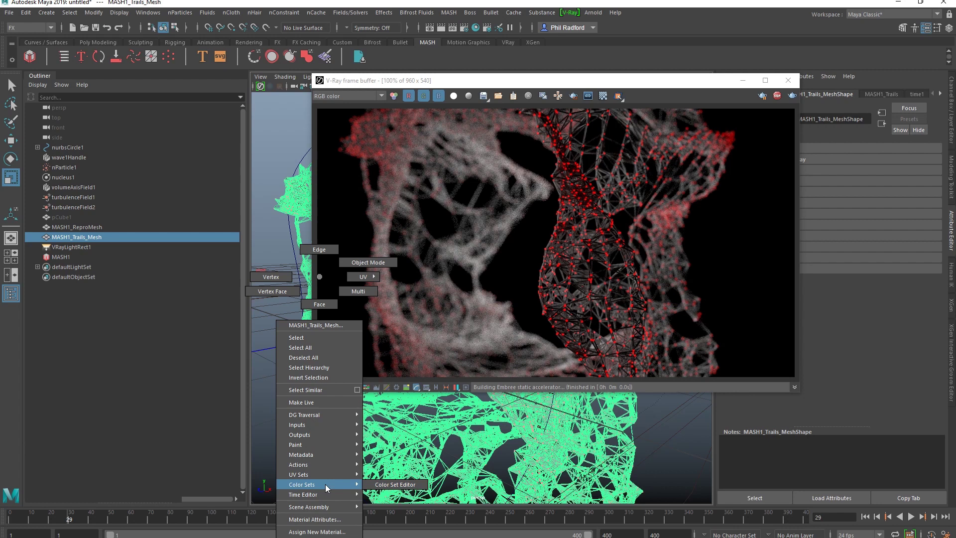
left_click(317, 531)
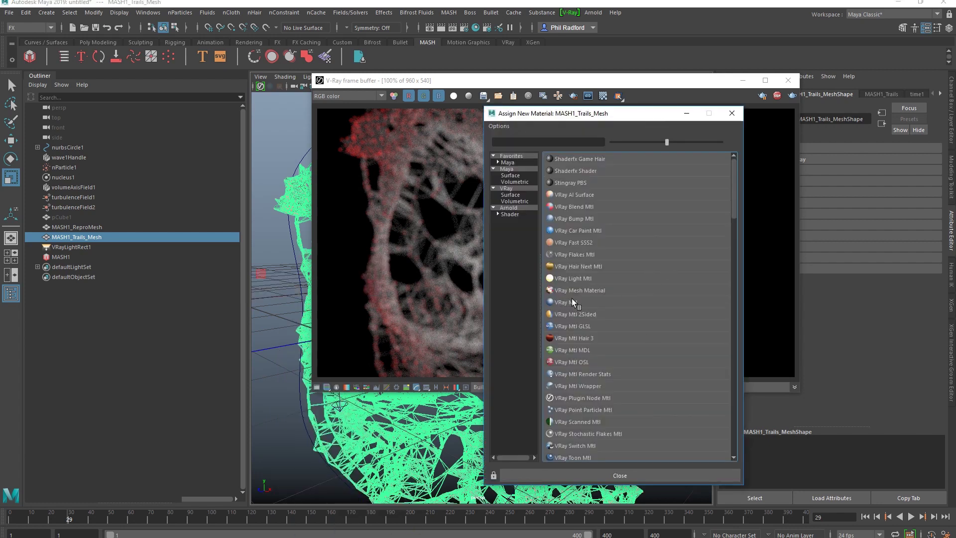
left_click(572, 299)
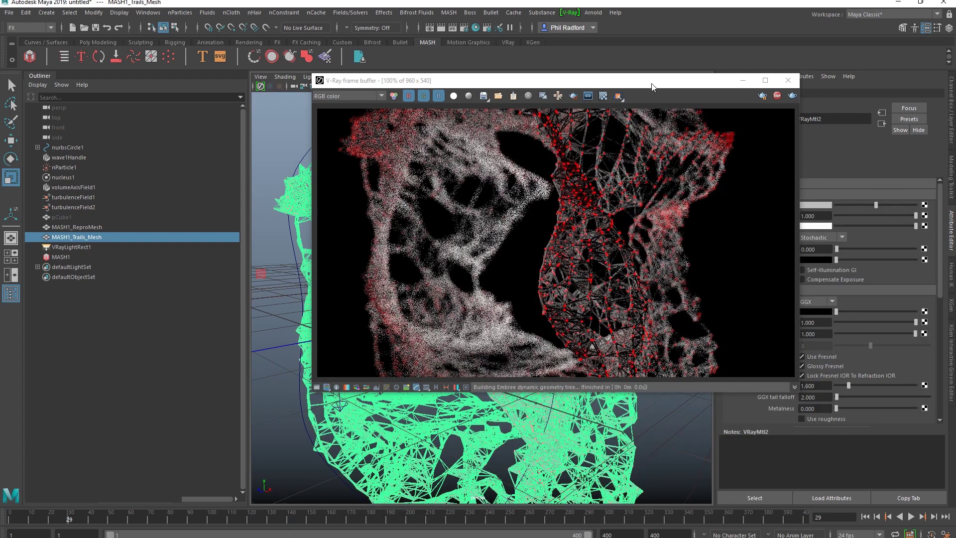
left_click_drag(622, 84, 564, 90)
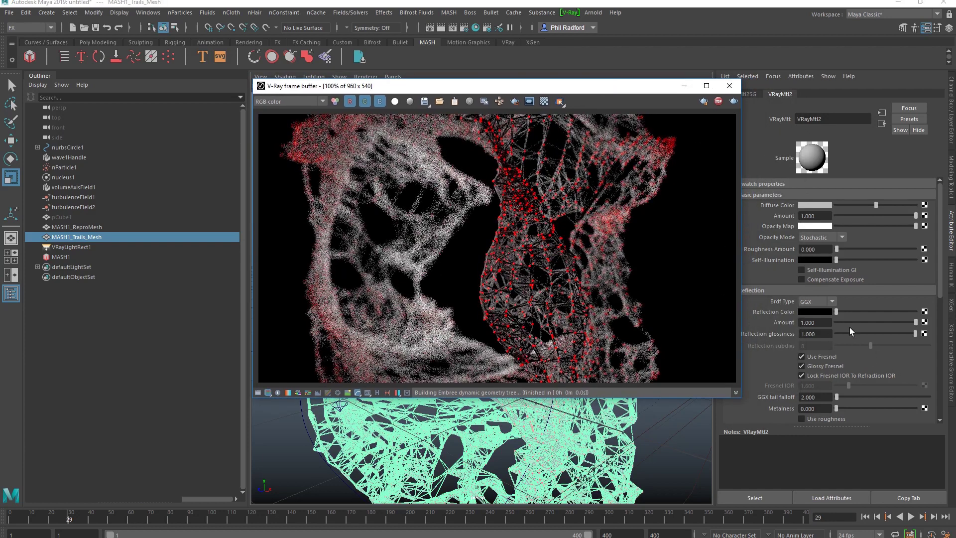
Step: Adjust VRayMtl2's reflection colour, diffuse colour, reflection glossiness and Fresnel while watching the render
left_click_drag(871, 310, 878, 313)
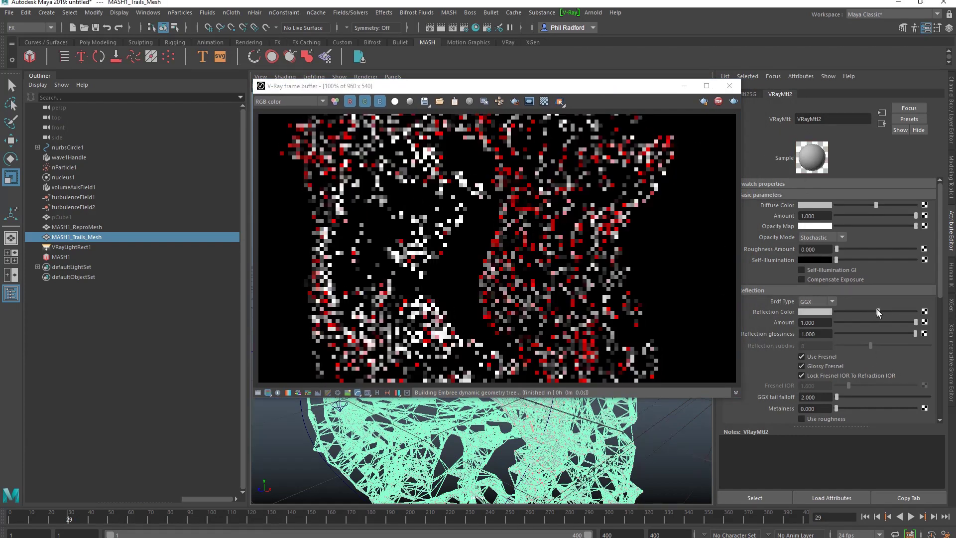
left_click_drag(876, 205, 838, 210)
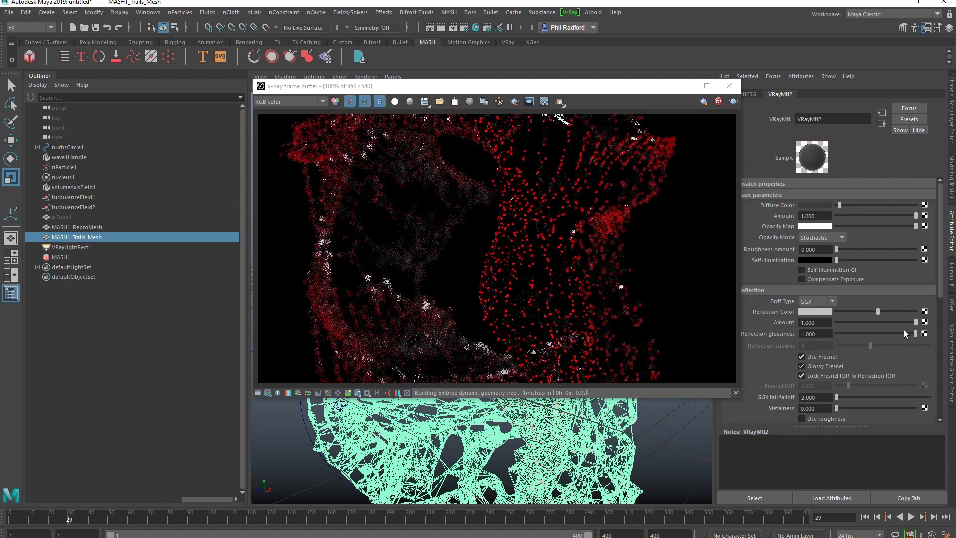
left_click_drag(894, 333, 867, 337)
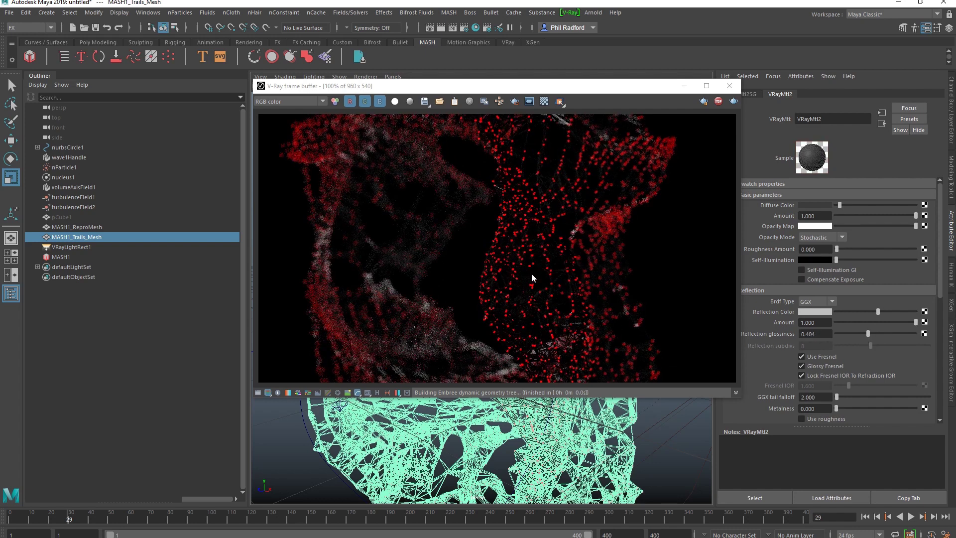
left_click_drag(841, 202, 837, 202)
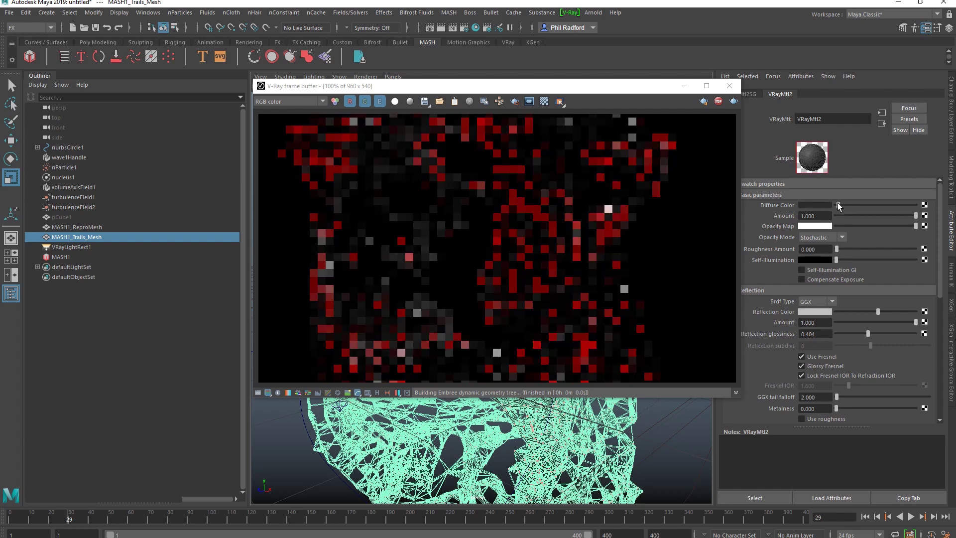
left_click(826, 354)
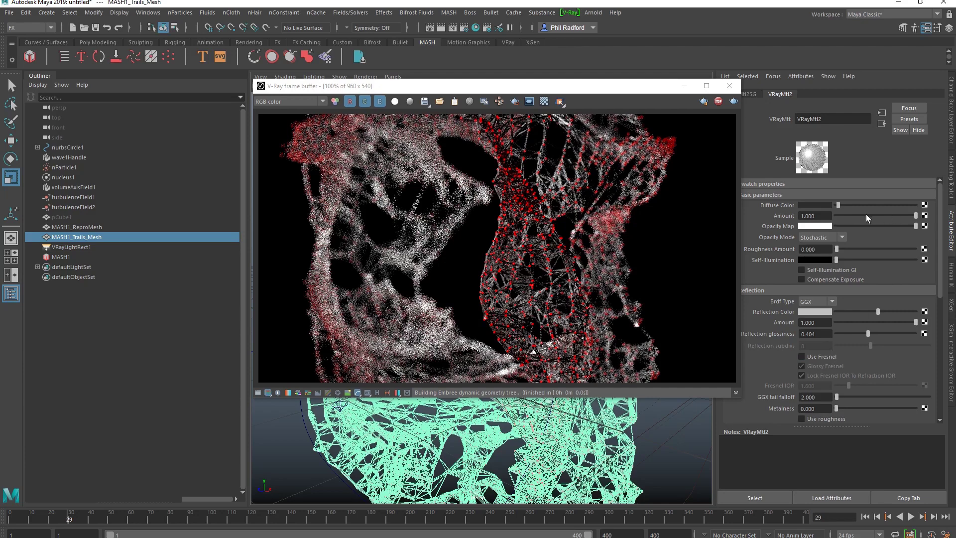
left_click_drag(876, 311, 889, 337)
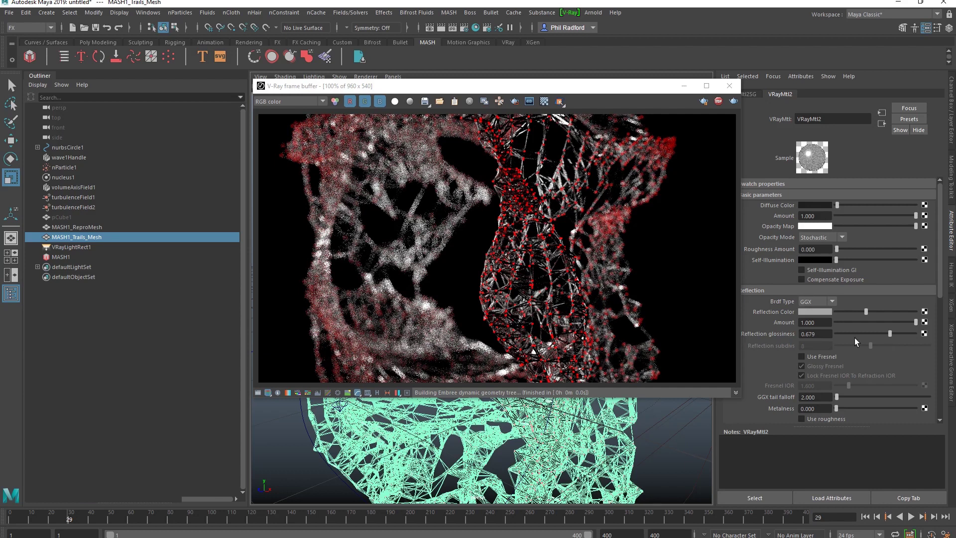
Step: Restart the IPR, set reflection to black, re-enable Fresnel and raise diffuse to mid-grey
right_click(324, 277)
left_click(351, 303)
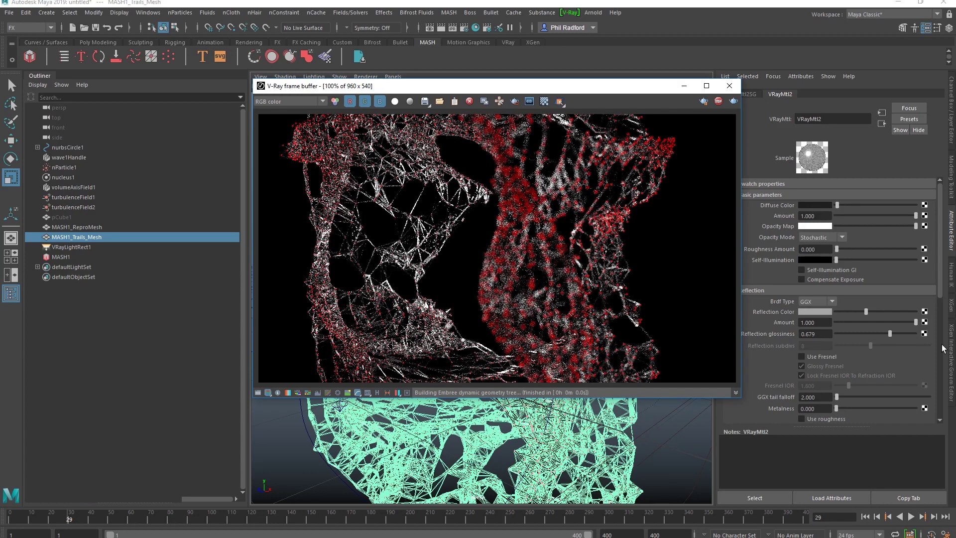
left_click_drag(856, 310, 836, 333)
left_click(812, 357)
left_click_drag(840, 204, 873, 206)
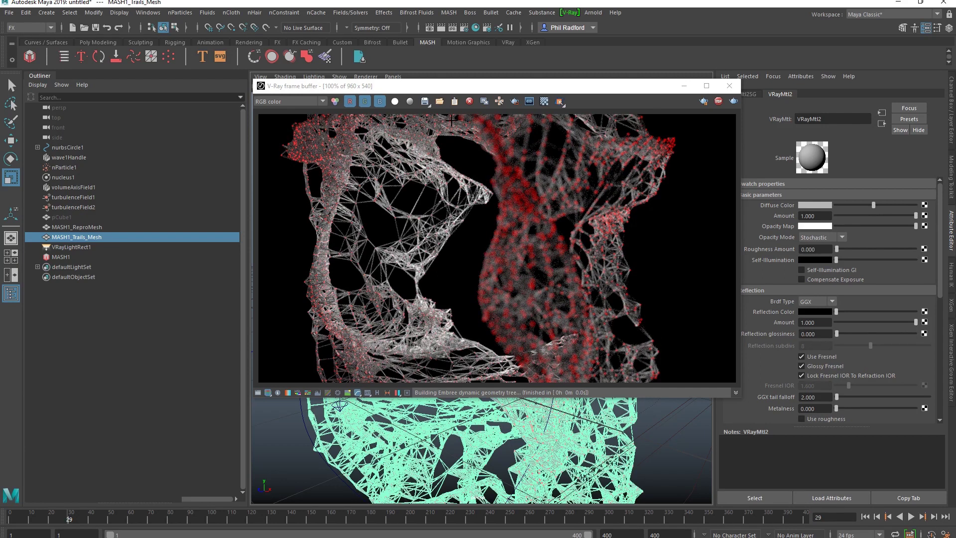
left_click_drag(463, 92, 763, 105)
left_click_drag(398, 299, 379, 294, "alt")
Step: Tumble the view around the trails ring and close the V-Ray frame buffer
scroll(258, 279, "up", 5)
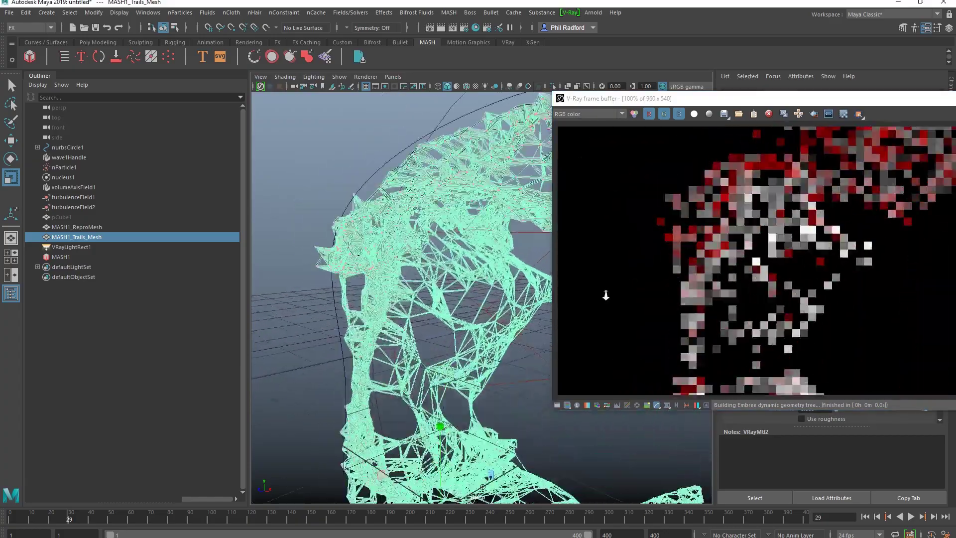
left_click_drag(258, 279, 456, 307, "alt")
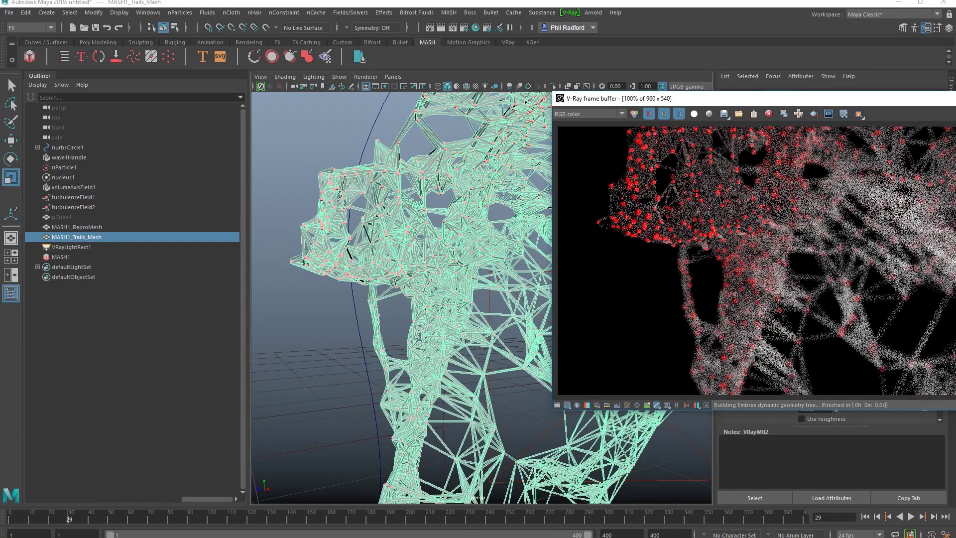
left_click_drag(761, 99, 727, 55)
left_click_drag(309, 323, 398, 356, "alt")
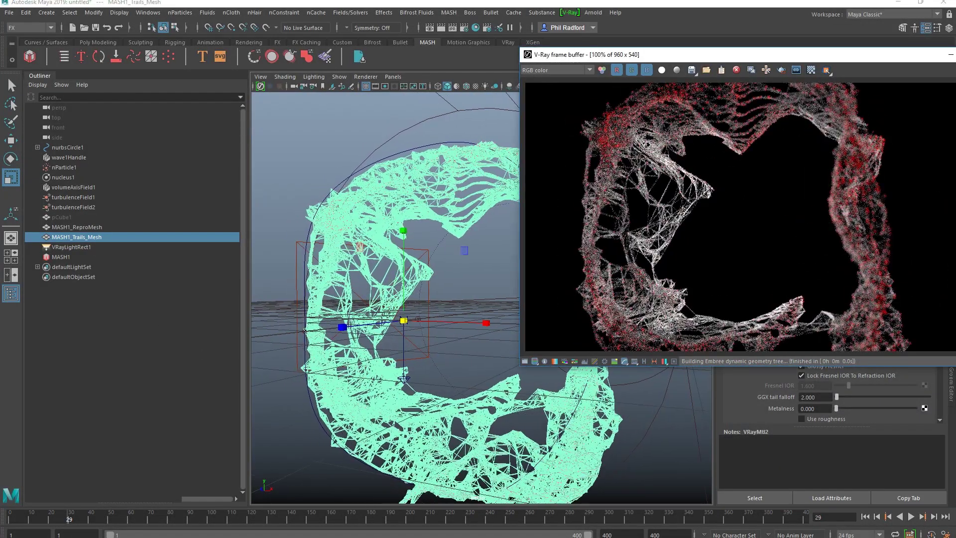
left_click_drag(744, 54, 364, 92)
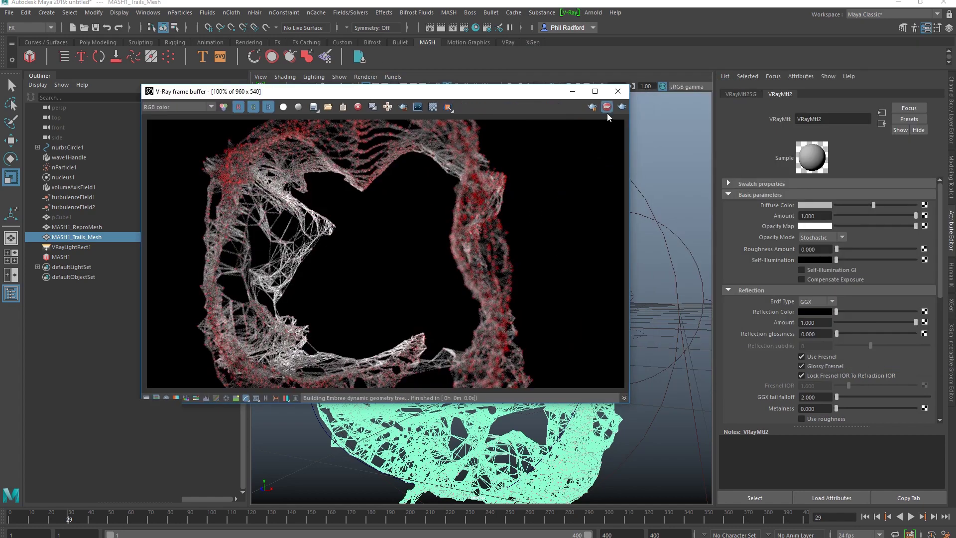
left_click(618, 92)
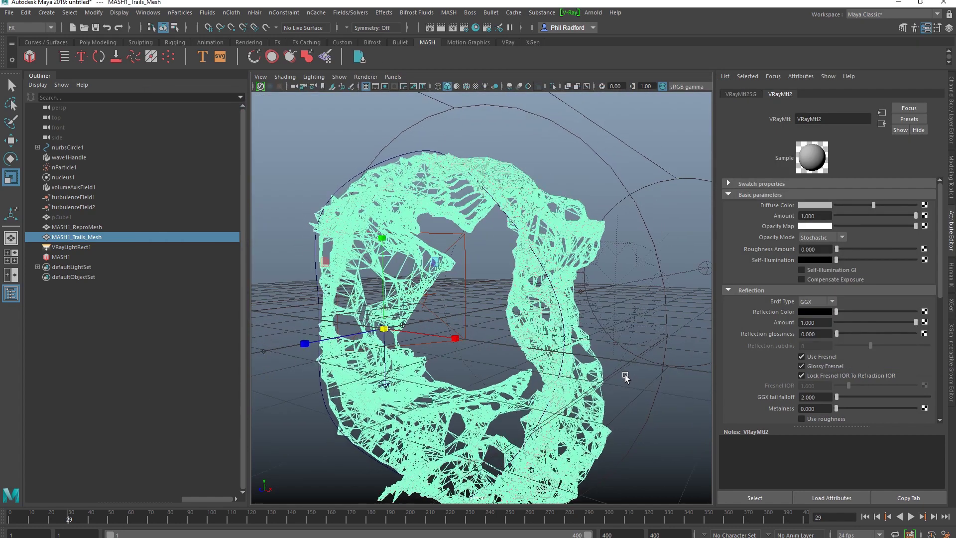
Step: Set nParticle1's emitter1 Rate to 100000 particles/sec and play the simulation
left_click_drag(589, 373, 282, 282, "alt")
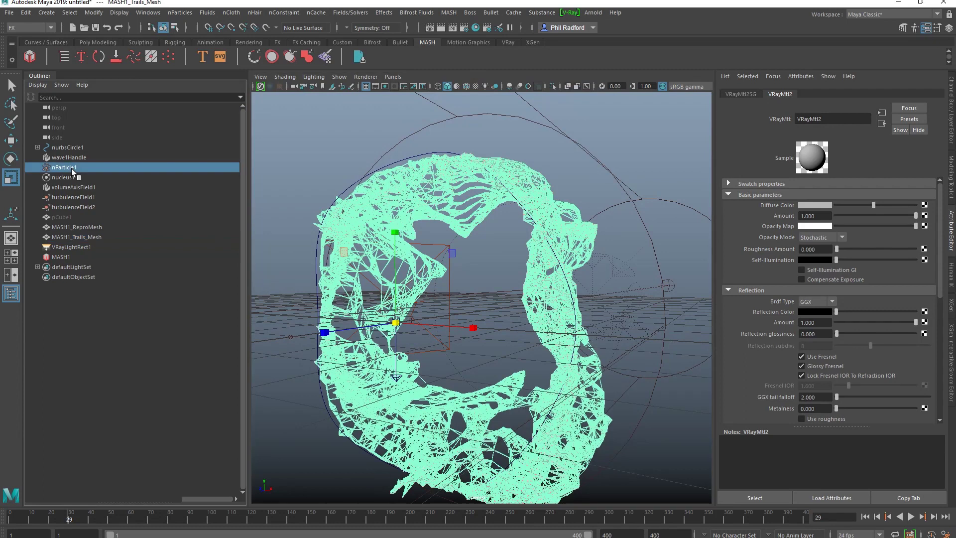
left_click(70, 168)
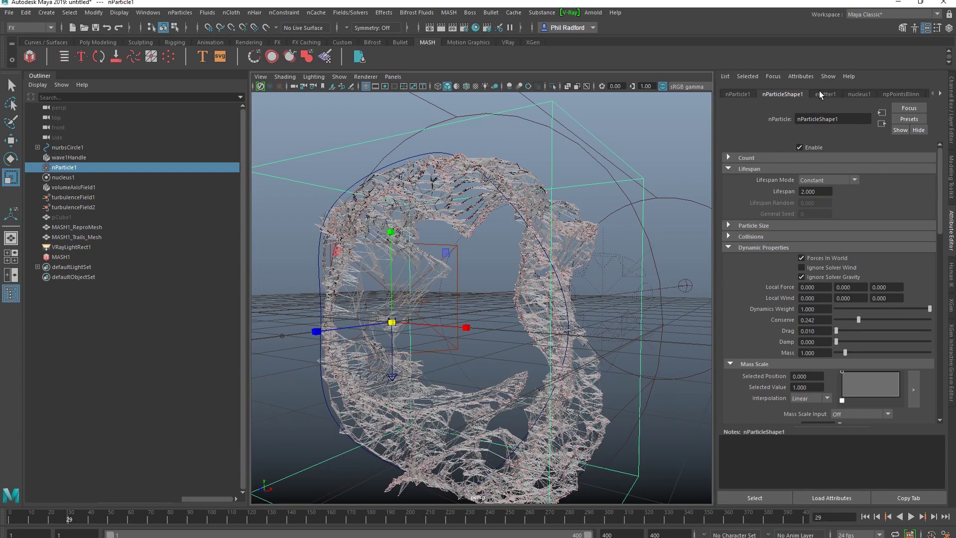
left_click(822, 94)
left_click(865, 516)
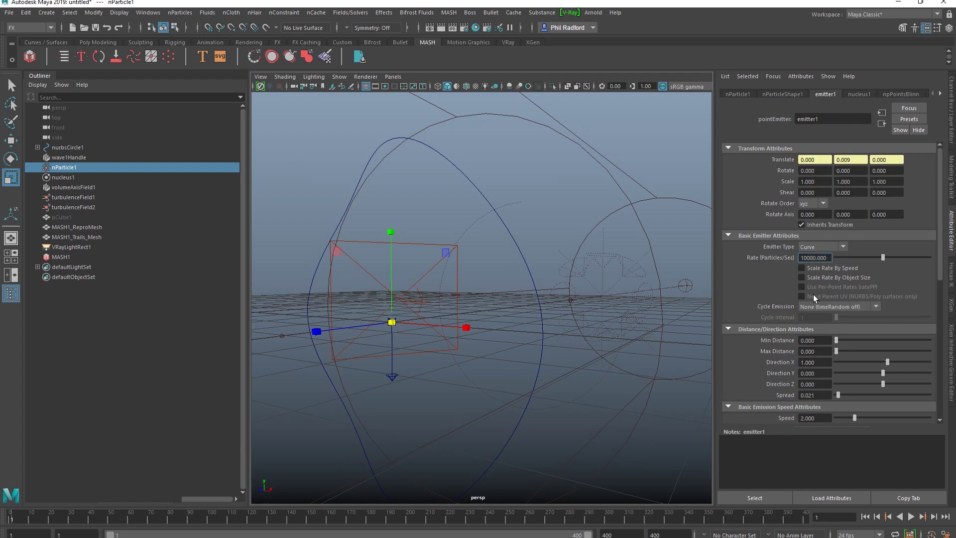
type("0")
key("Return")
left_click(911, 517)
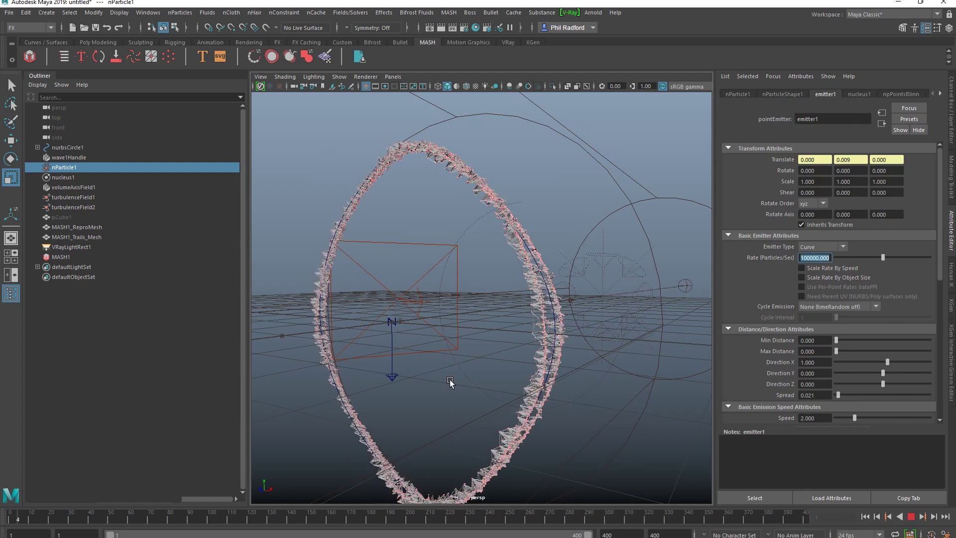
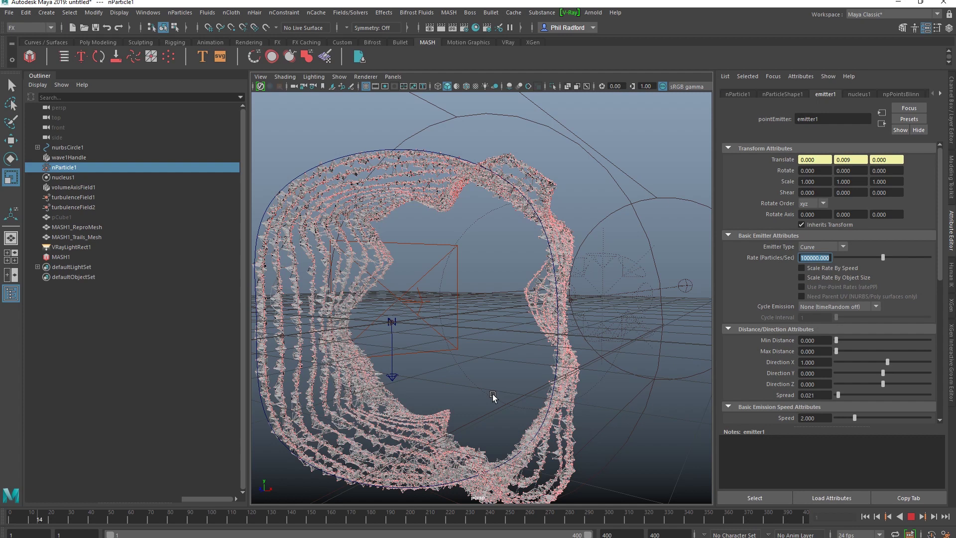
Step: Stop playback and hide MASH1_Trails_Mesh by moving it to a new layer4
left_click(913, 517)
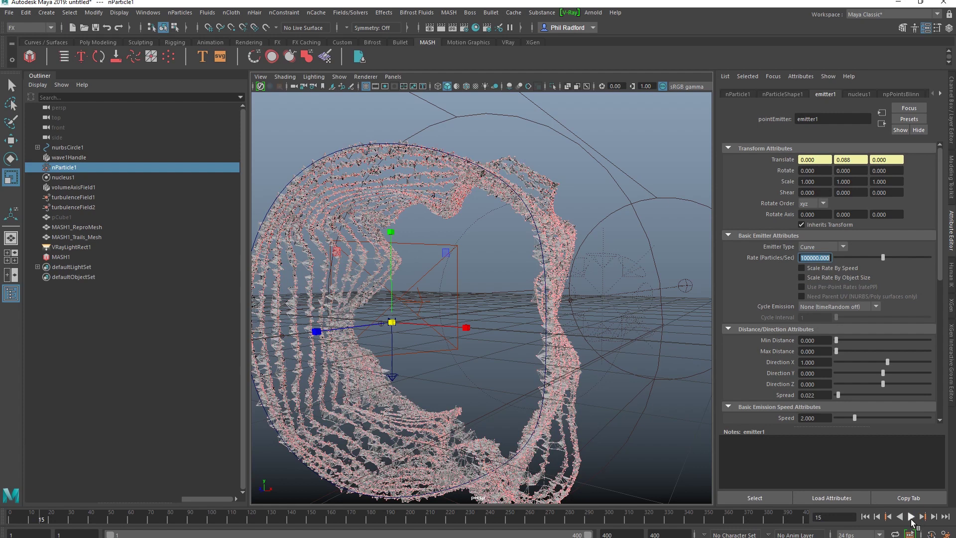
left_click(951, 115)
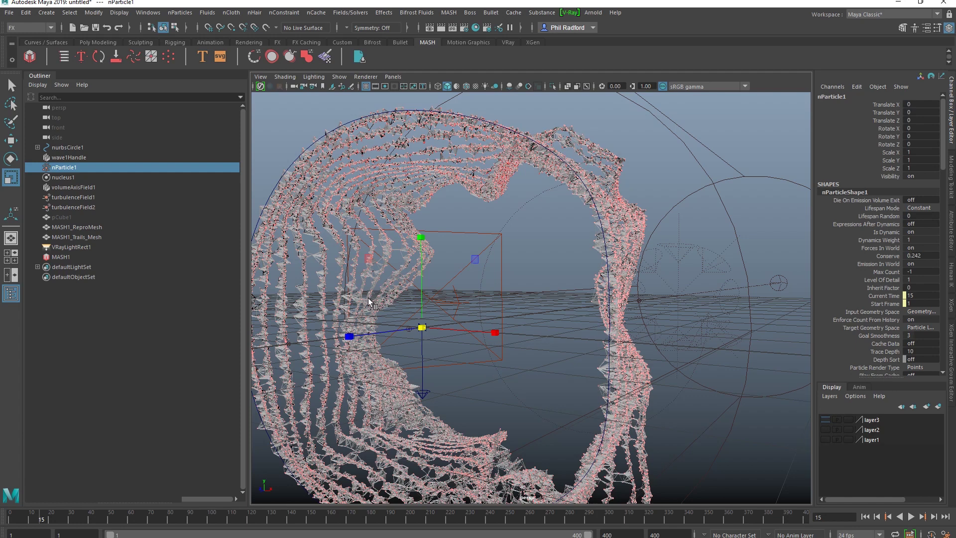
left_click(80, 237)
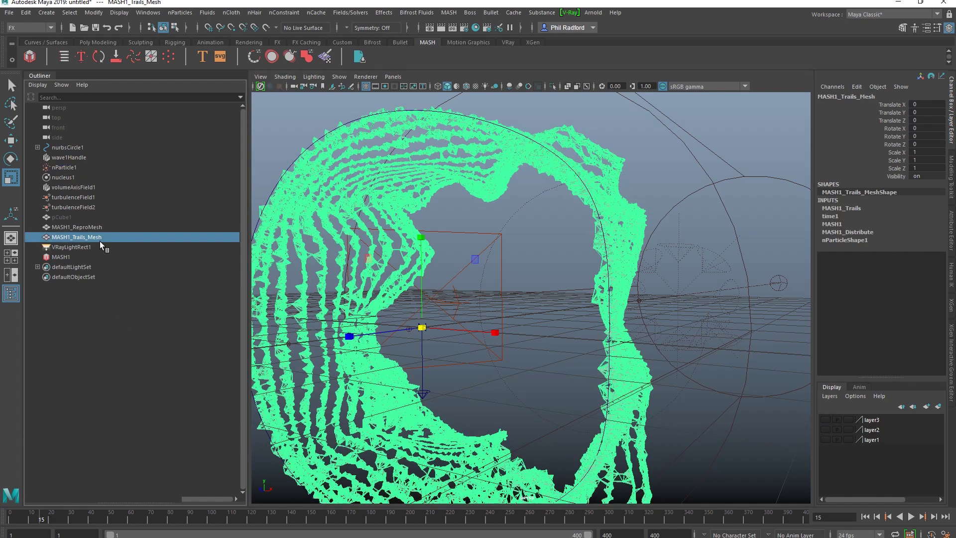
left_click(927, 410)
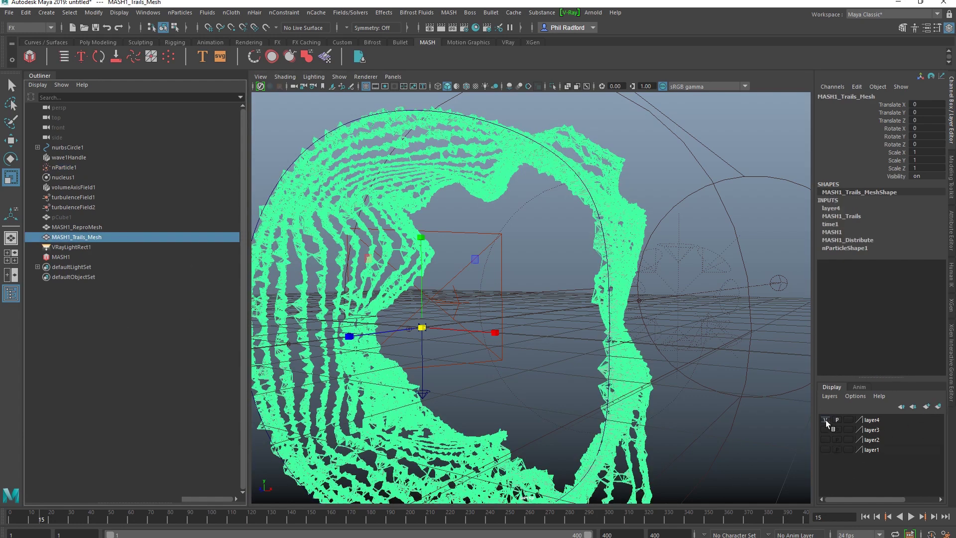
left_click(825, 420)
Step: Play the simulation to watch only the white particle points, orbiting to a low angle
left_click_drag(641, 349, 529, 321, "alt")
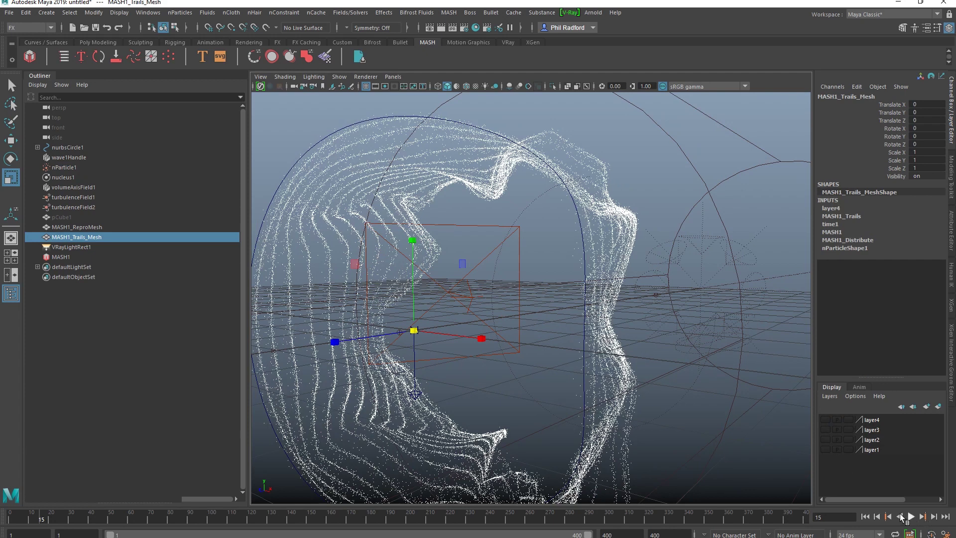
left_click(911, 517)
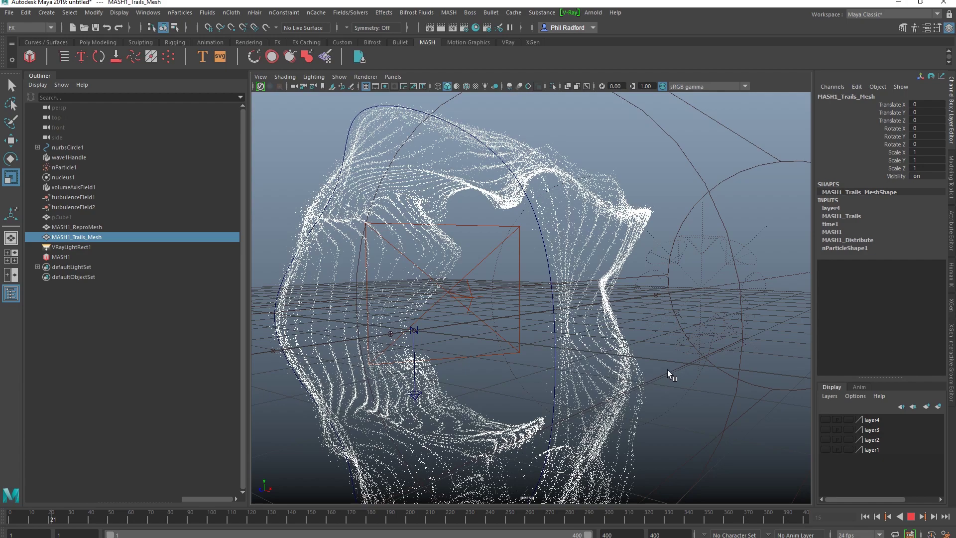
left_click_drag(680, 366, 617, 349, "alt")
Step: Render the perspective view of the particle ring in V-Ray from a couple of orbited angles
left_click(452, 28)
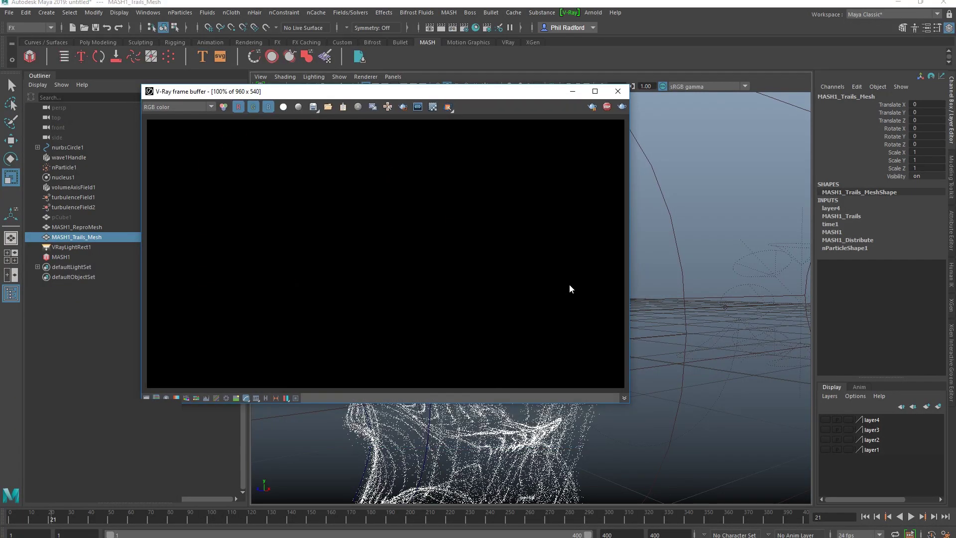
left_click_drag(702, 365, 697, 399, "alt")
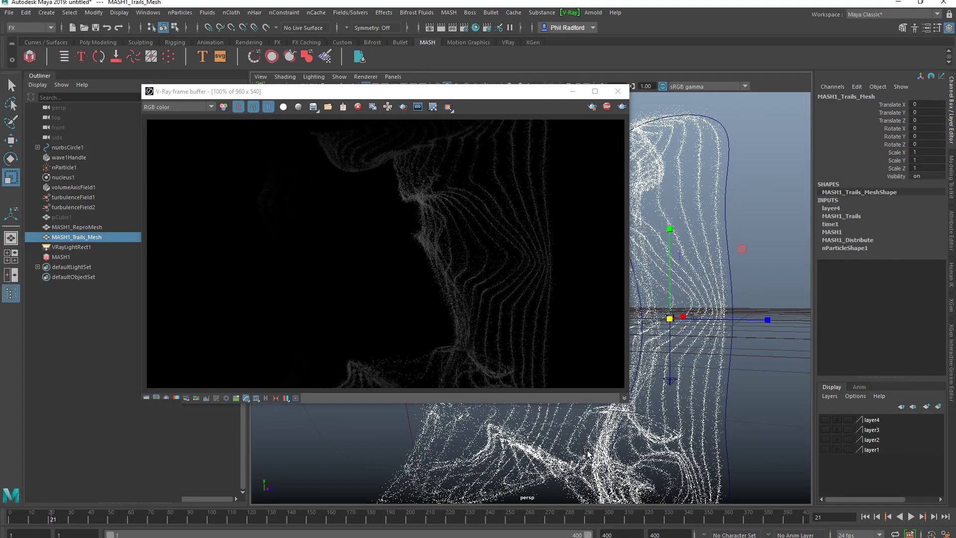
left_click_drag(624, 452, 502, 428, "alt")
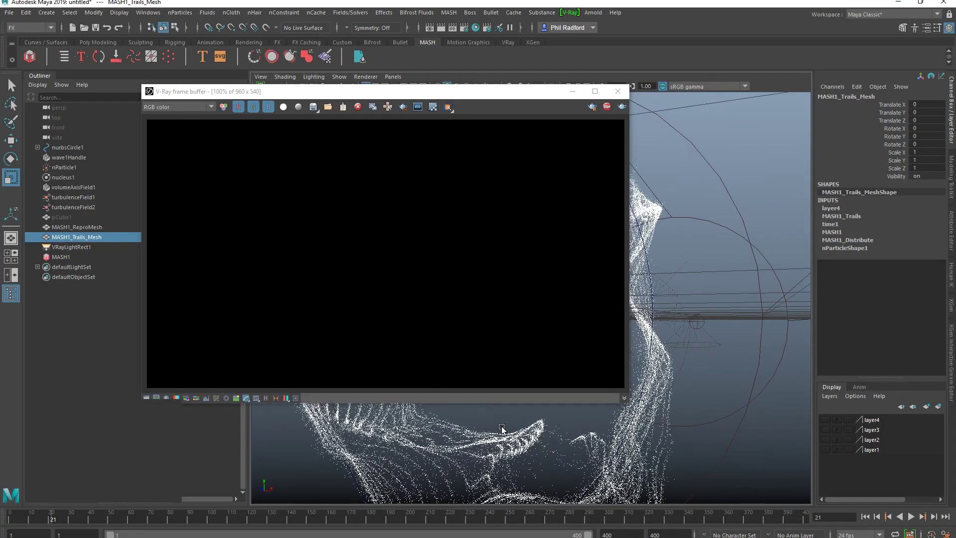
Step: Set nParticleShape1's Particle Render Type to Spheres
left_click(64, 167)
left_click(952, 230)
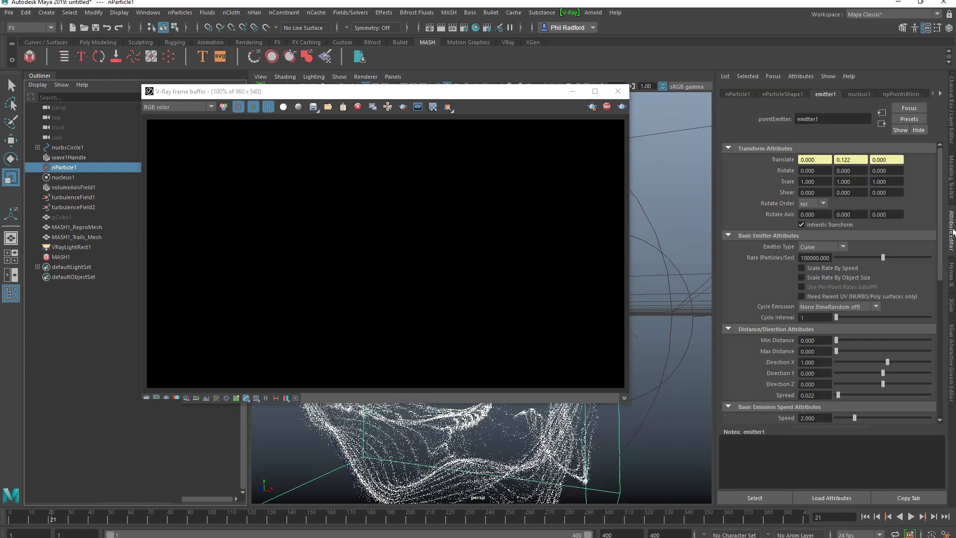
scroll(859, 321, "down", 10)
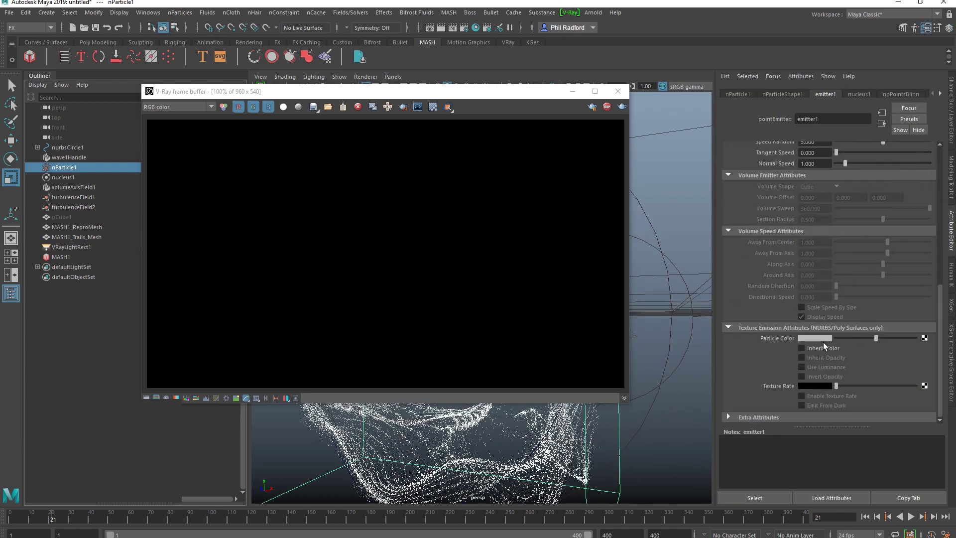
scroll(823, 342, "up", 10)
left_click(778, 95)
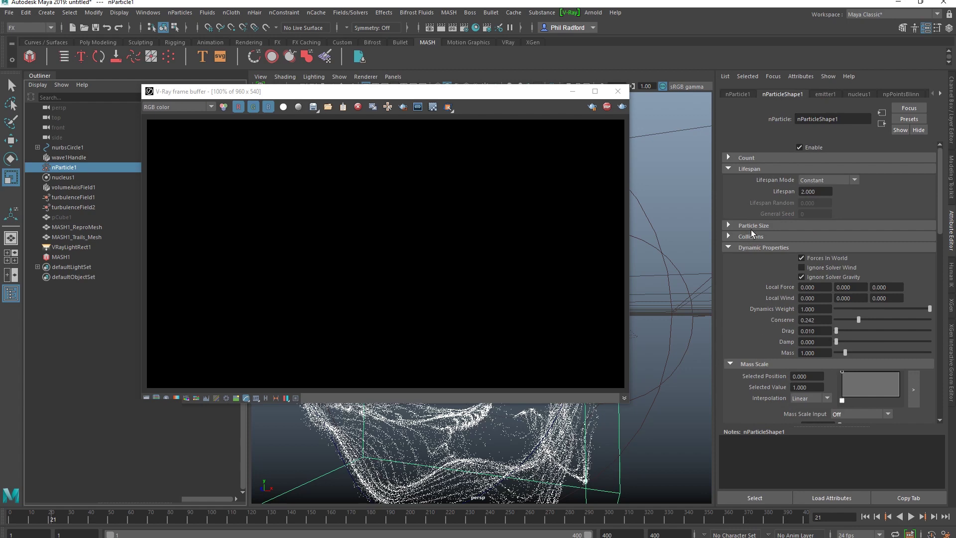
scroll(737, 293, "down", 10)
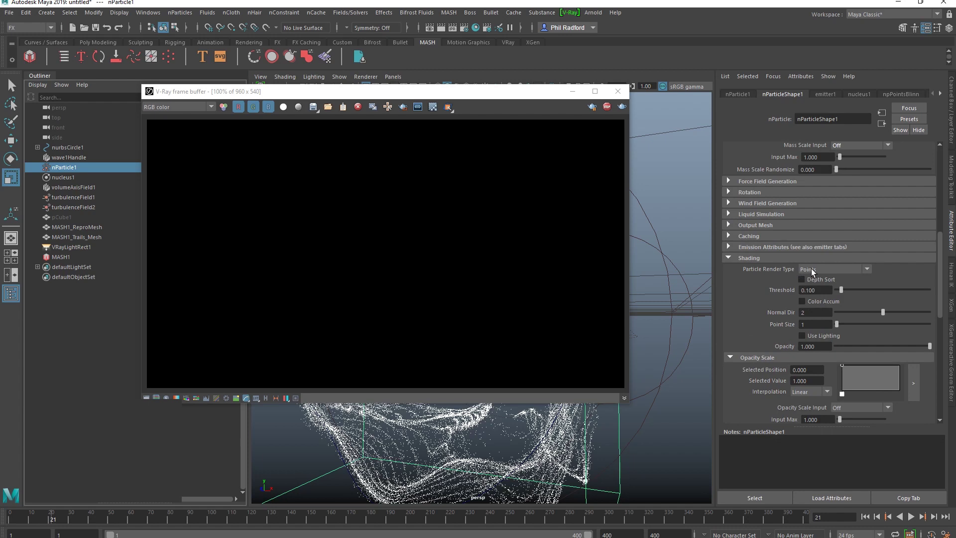
left_click(812, 268)
left_click(817, 317)
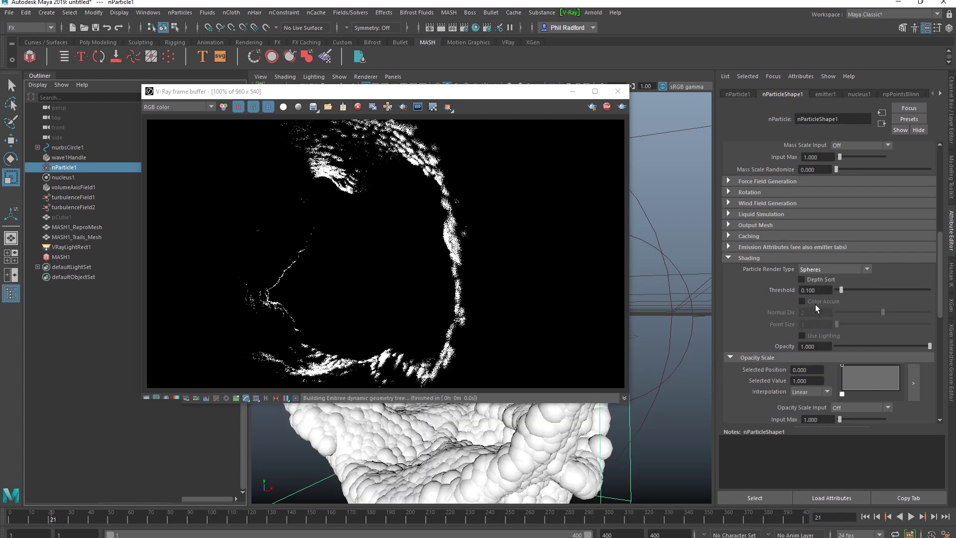
scroll(837, 315, "up", 5)
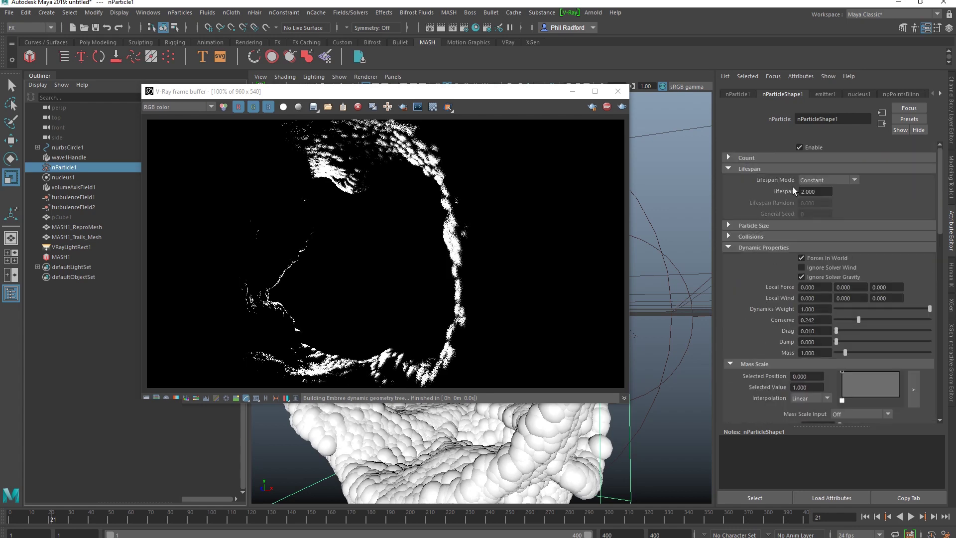
Step: Try nParticleShape1 particle Radius values of 0.18, then 0
left_click(760, 227)
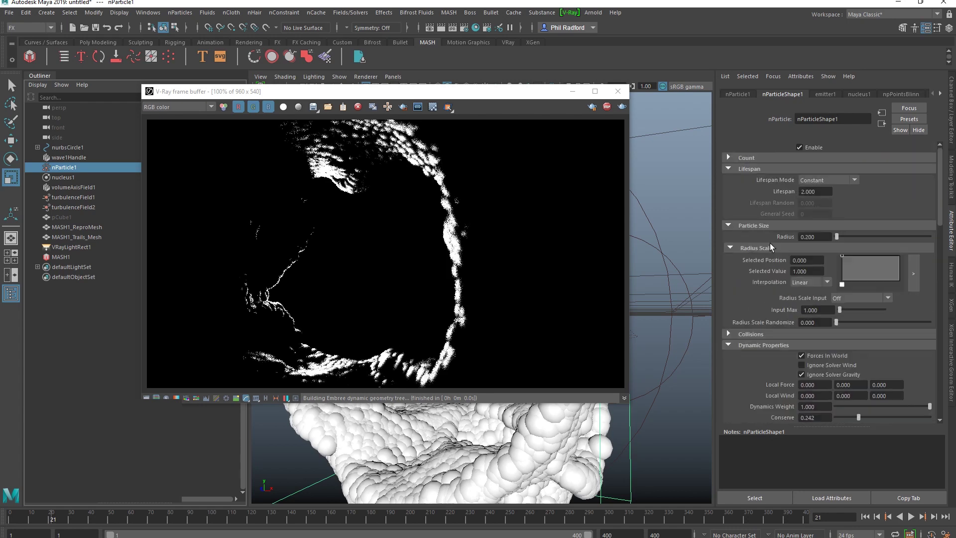
left_click(826, 237)
type("0.18")
key("Return")
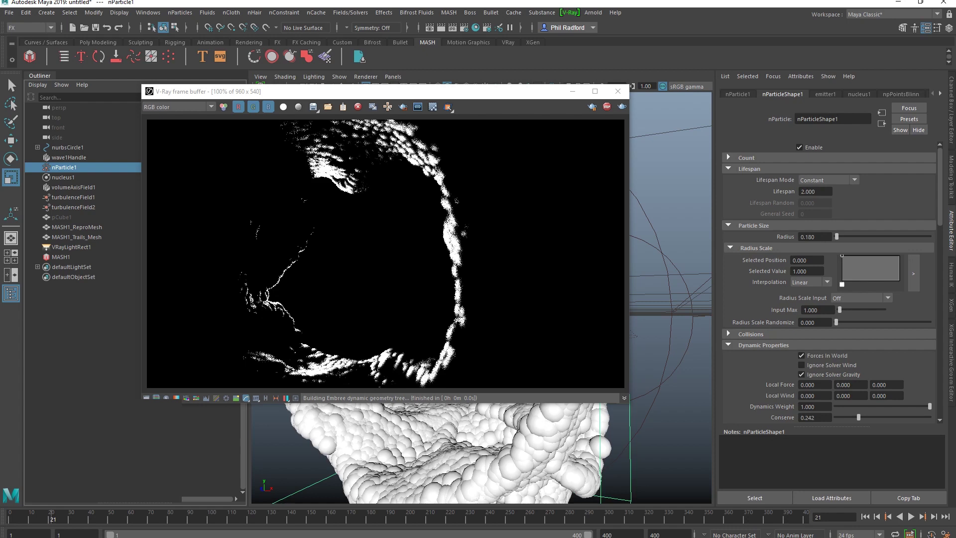
double_click(820, 237)
type("0")
key("Return")
Step: Set the Radius to 0.02, then settle on 0.005, checking the render from new angles
left_click_drag(813, 239, 810, 239)
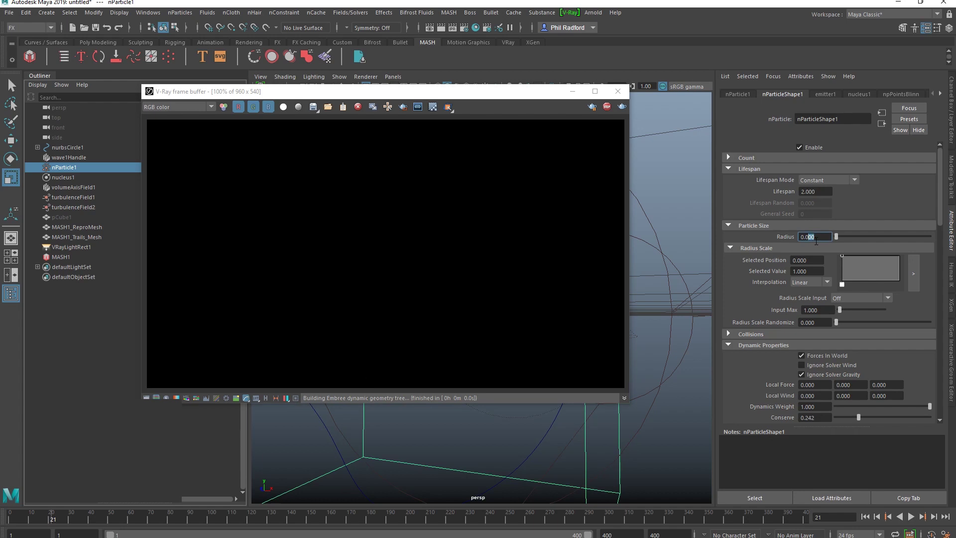
type("2")
key("Return")
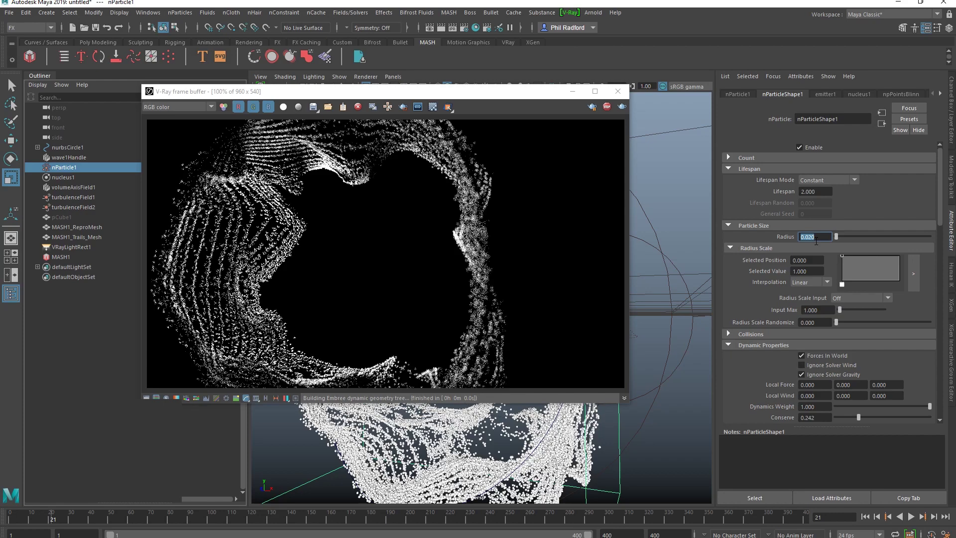
left_click_drag(444, 440, 572, 439, "alt")
left_click_drag(808, 237, 837, 240)
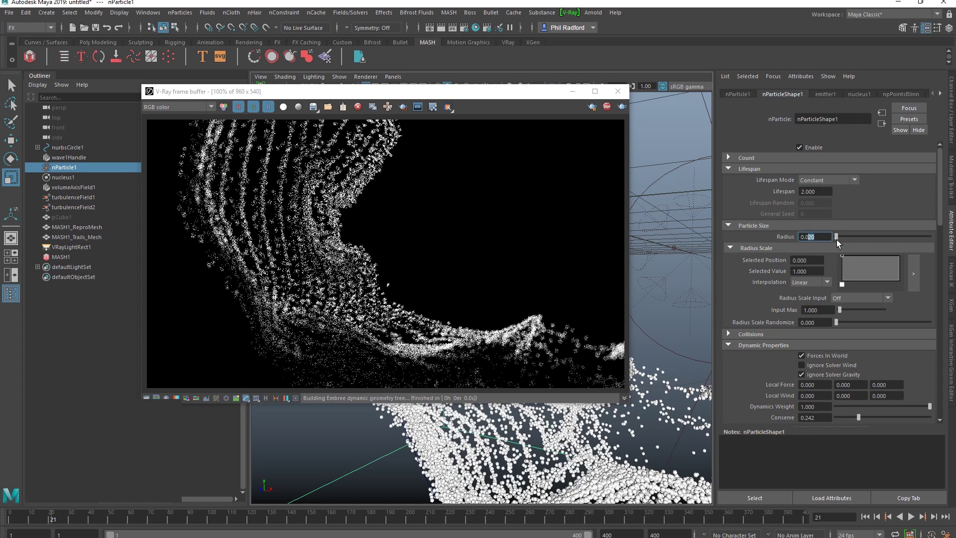
type("05")
key("Return")
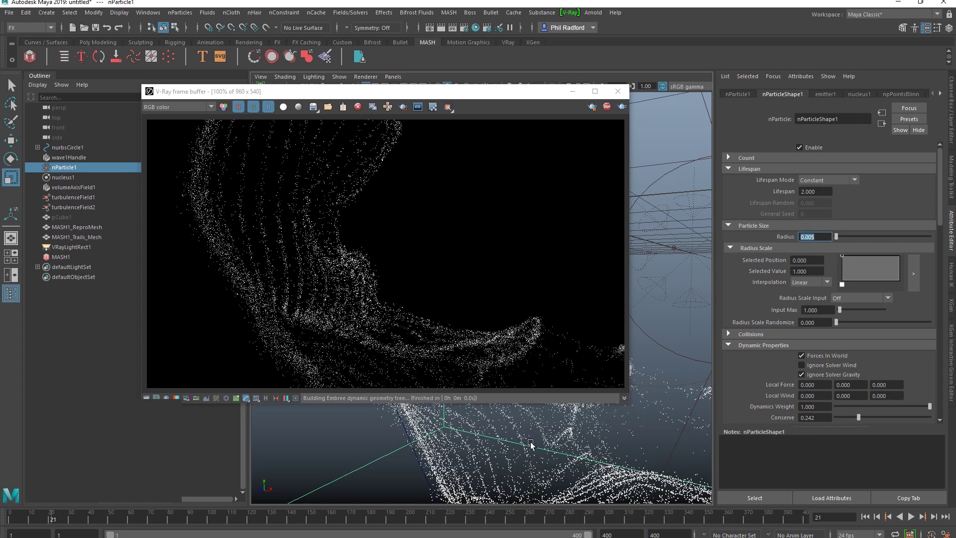
left_click_drag(591, 448, 647, 447, "alt")
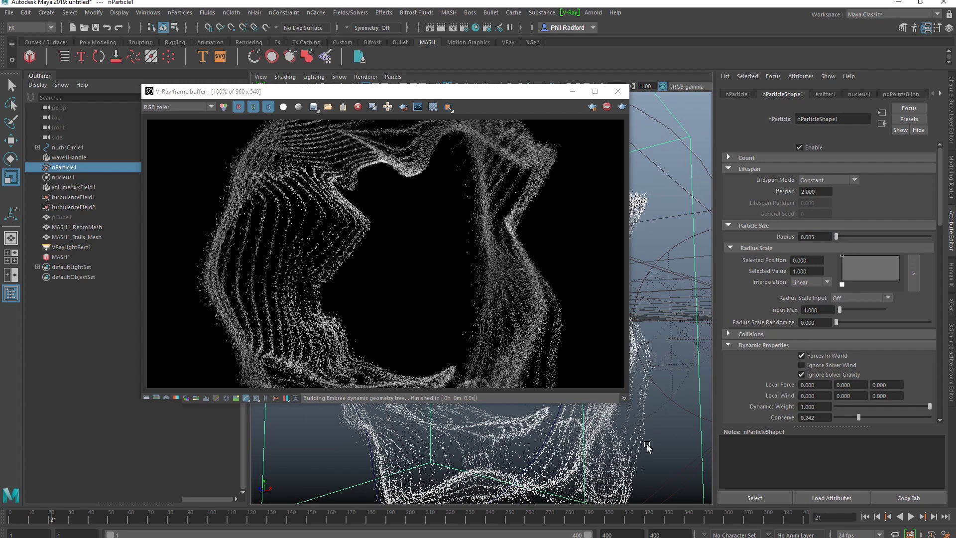
Step: Unhide layer4 and show the MASH1 network's attributes in the Attribute Editor
left_click(950, 124)
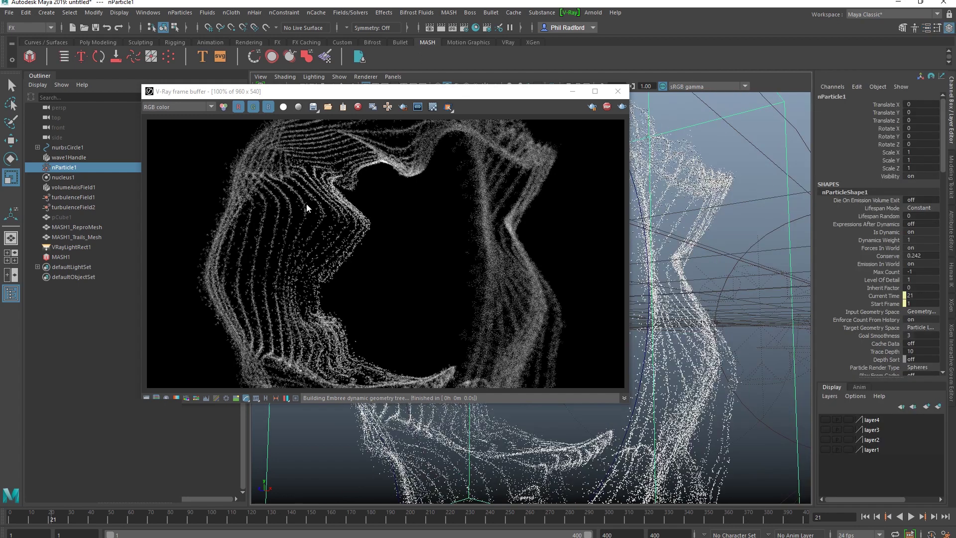
left_click(825, 419)
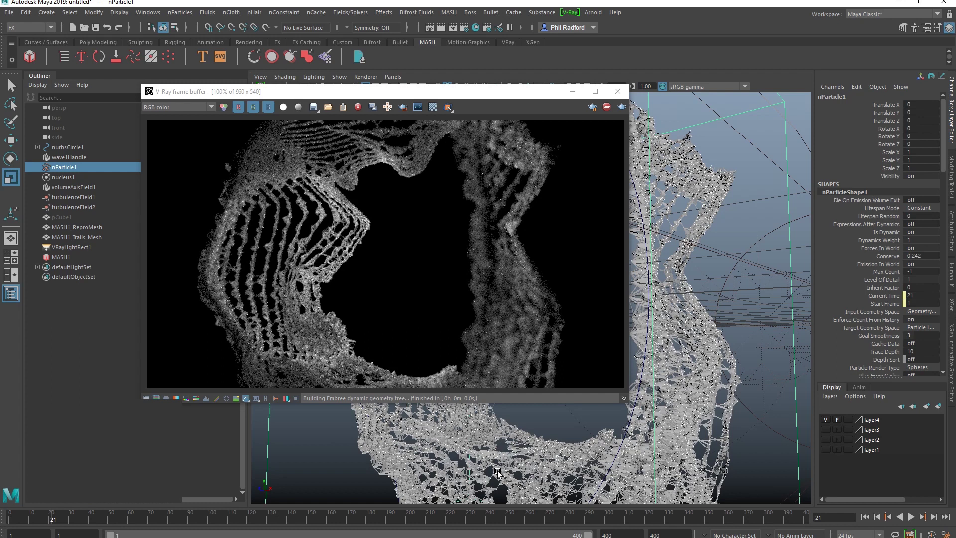
left_click(63, 257)
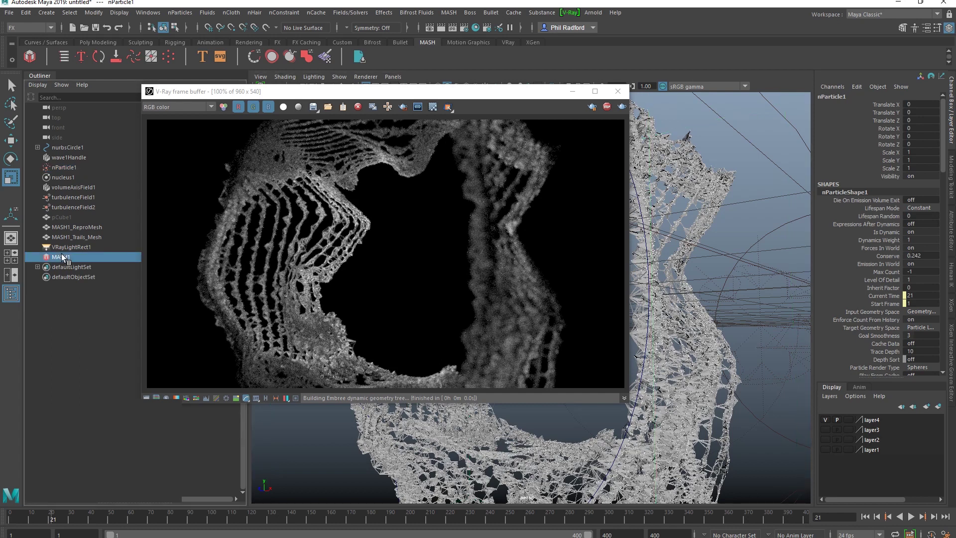
left_click(952, 230)
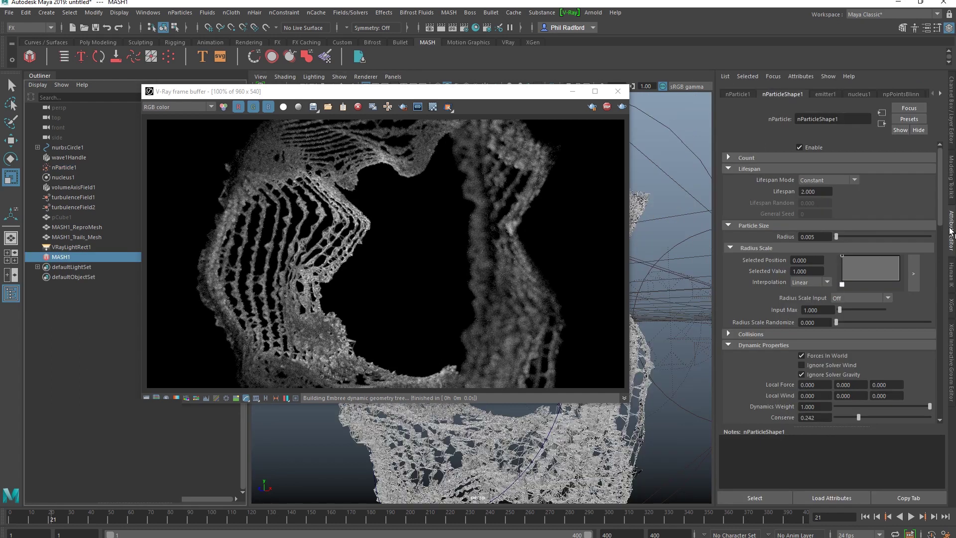
Step: Cut MASH1_Trails Max Trails to 1200 and replay the simulation from frame 1 to 17
left_click(831, 93)
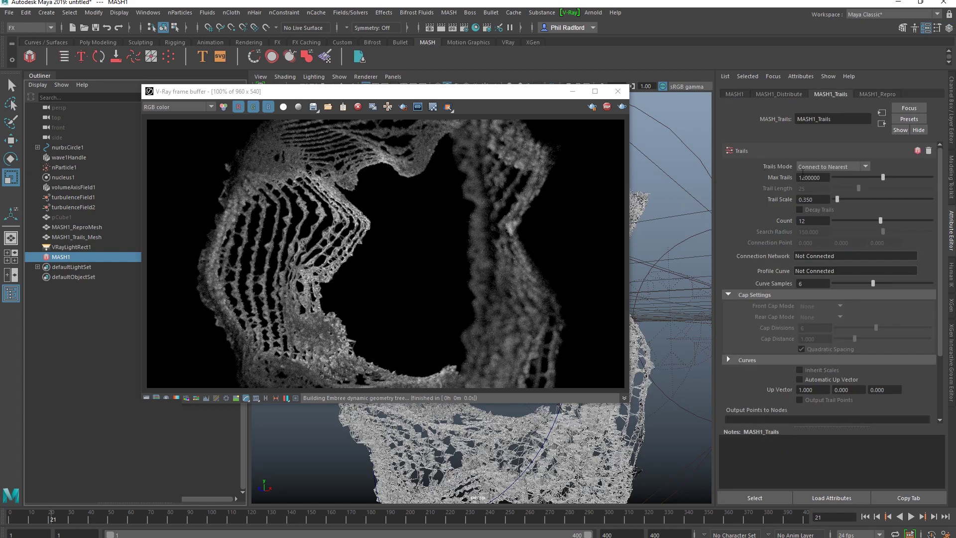
left_click_drag(819, 177, 812, 180)
key("BackSpace")
key("Return")
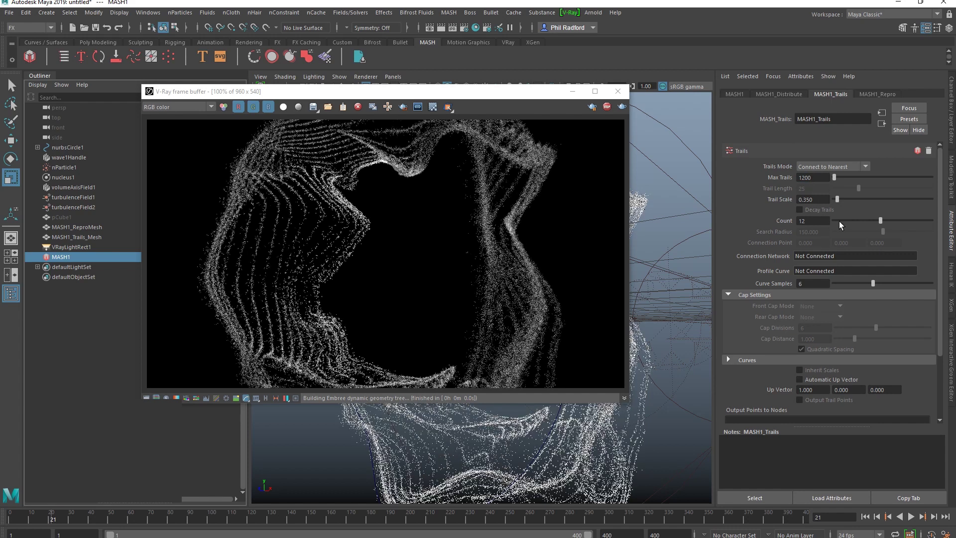
left_click_drag(522, 92, 339, 63)
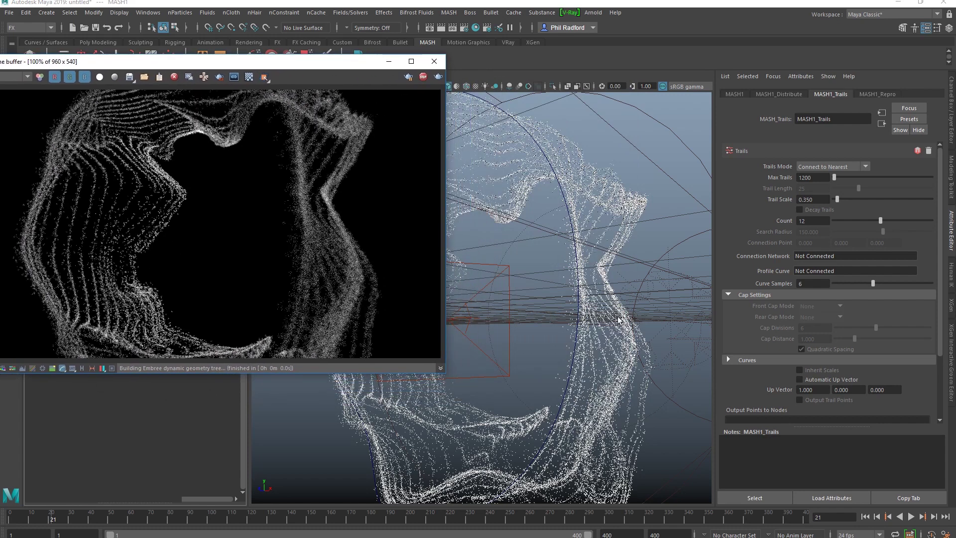
left_click(865, 517)
left_click(910, 517)
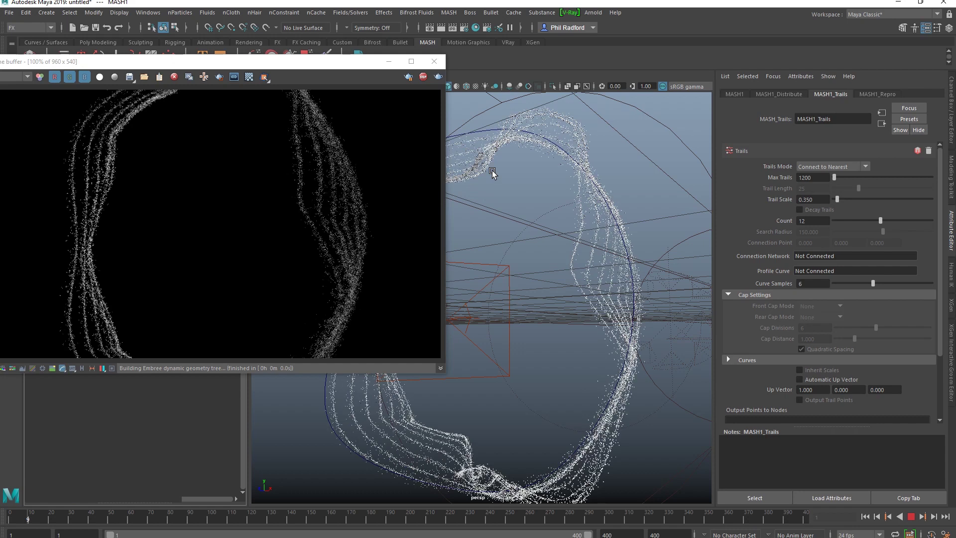
left_click_drag(315, 62, 308, 65)
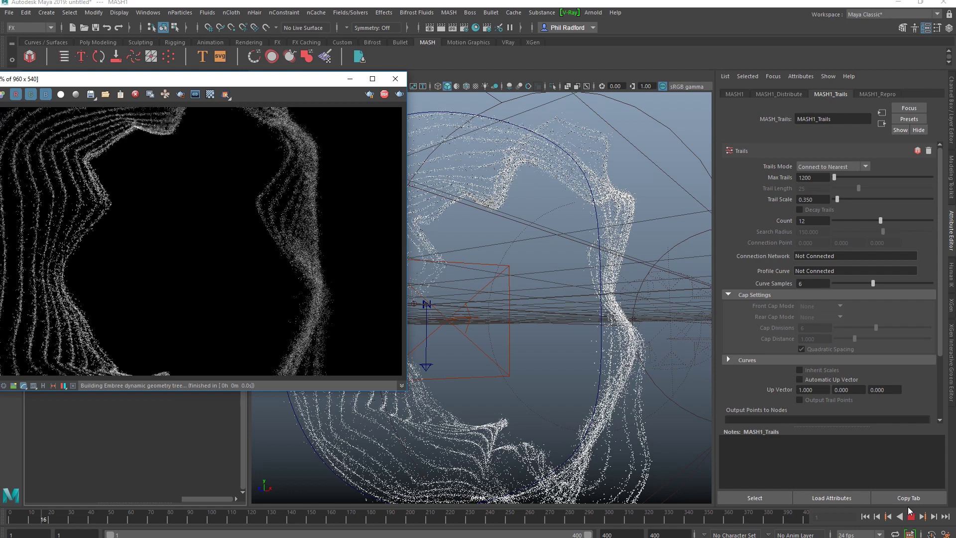
key("Escape")
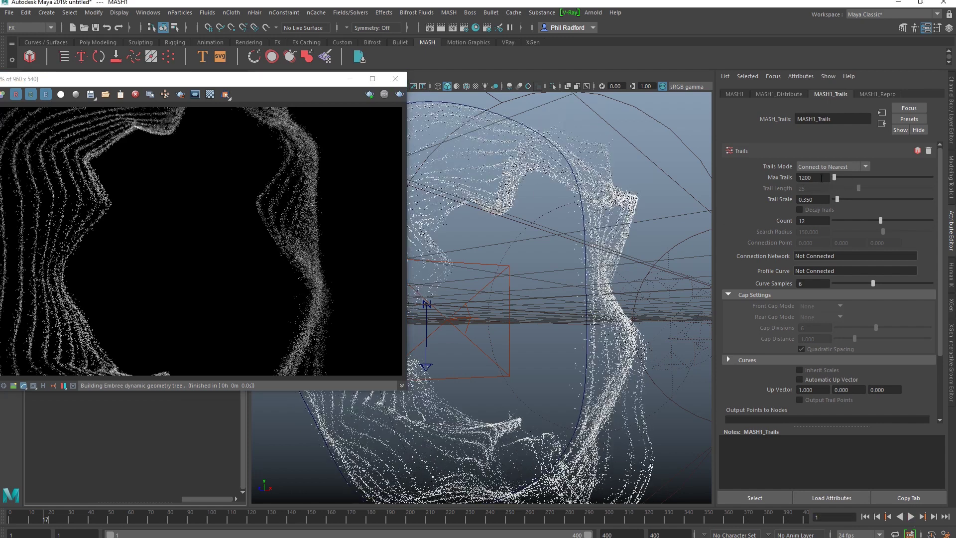
Step: Set Max Trails to 240000 and trail Count to 2, then render the frame
left_click(818, 178)
type("0")
key("Return")
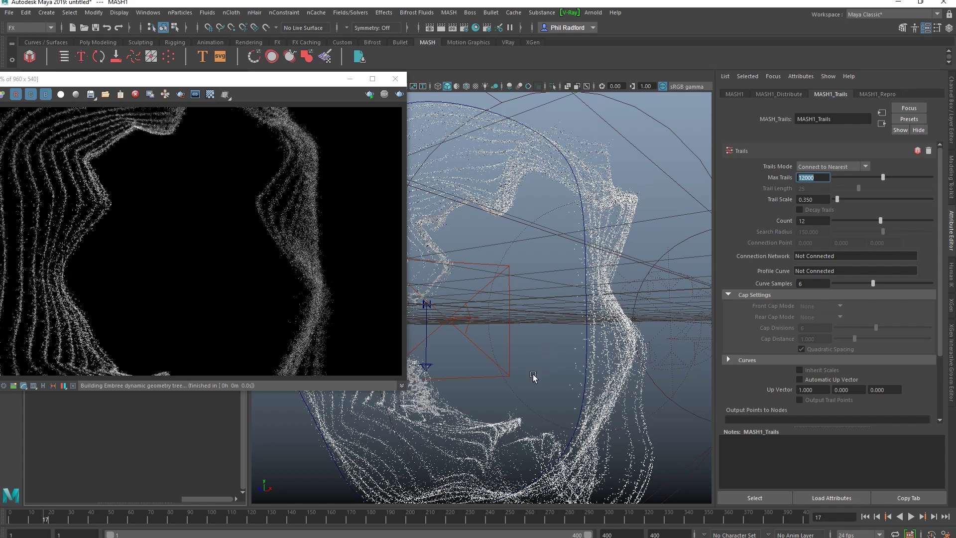
left_click_drag(843, 222, 840, 222)
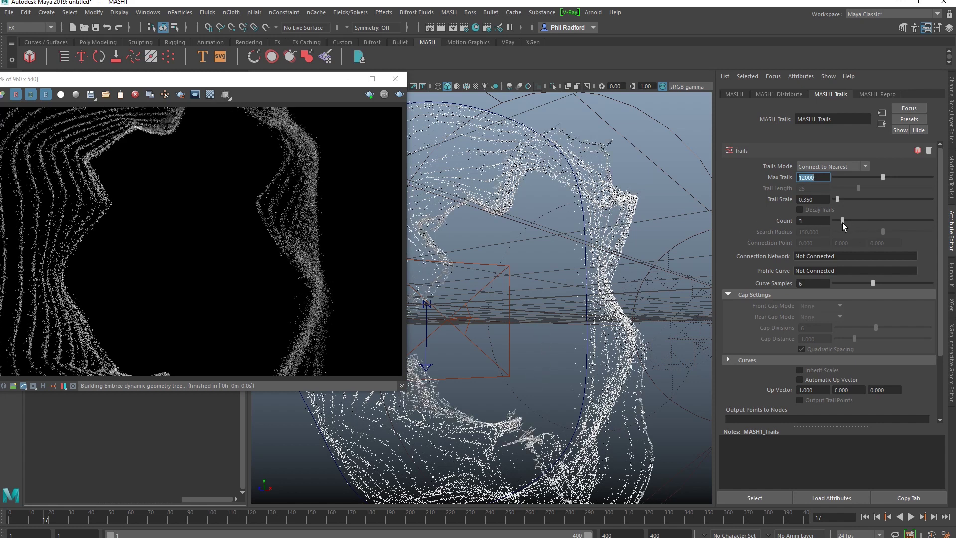
left_click_drag(845, 223, 838, 225)
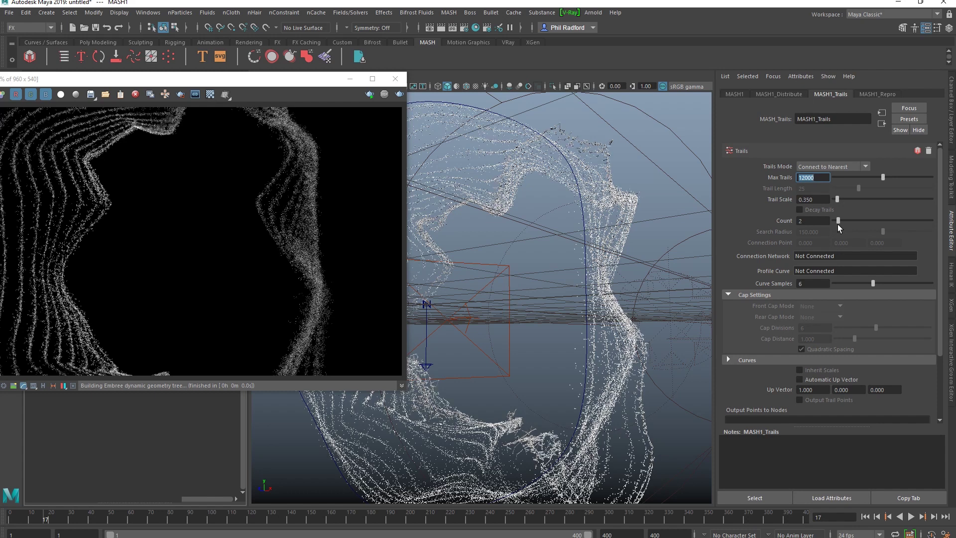
left_click_drag(884, 176, 945, 181)
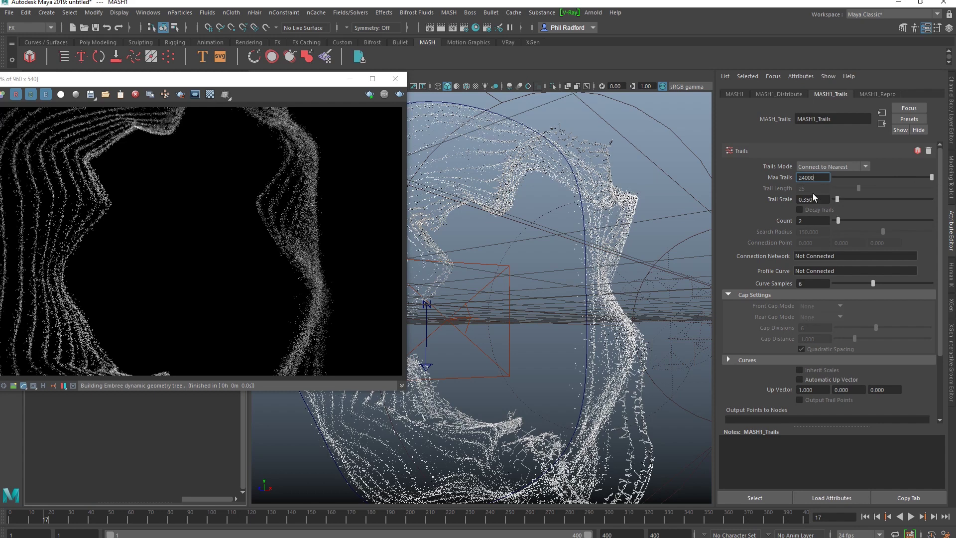
type("0")
key("Return")
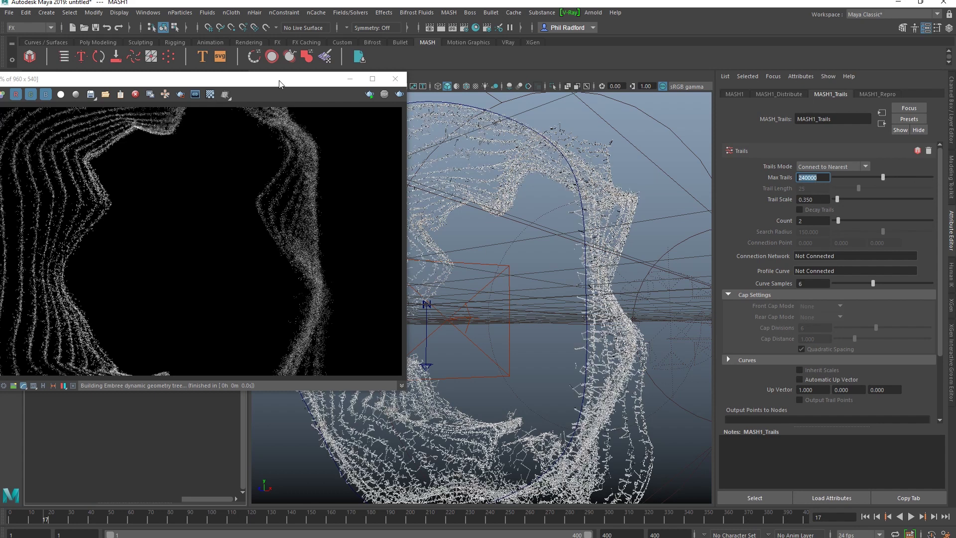
left_click(368, 95)
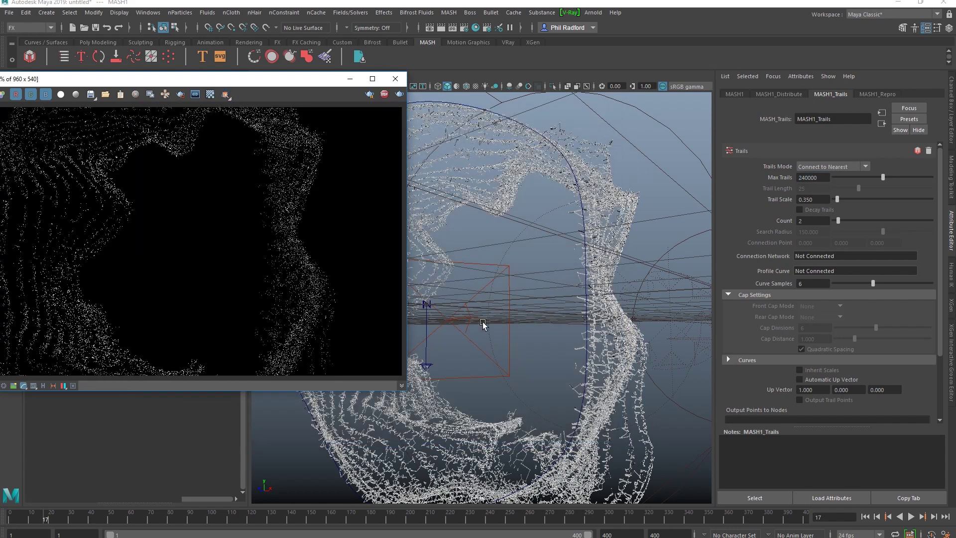
Step: Inspect the denser trail render, close the V-Ray frame buffer, and orbit to a side view
left_click_drag(259, 85, 382, 87)
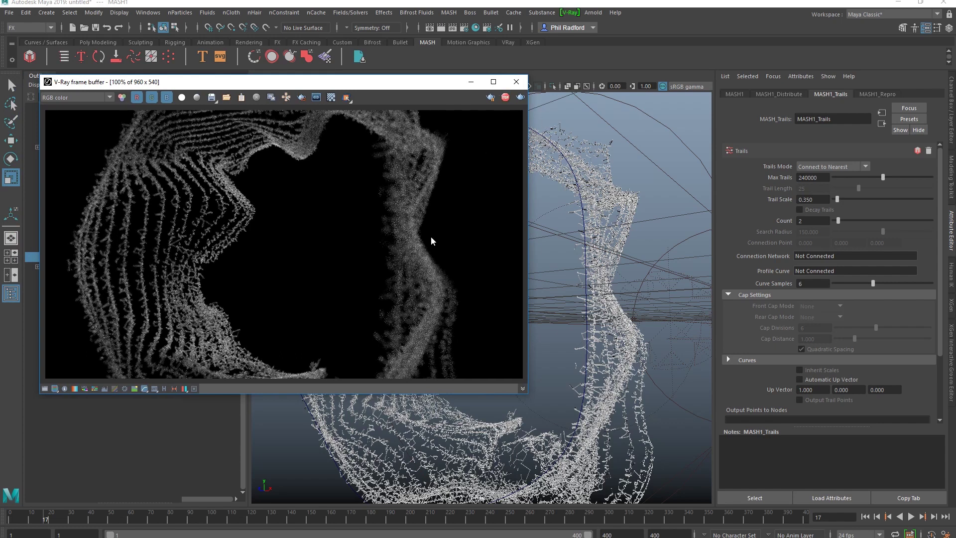
scroll(565, 348, "down", 5)
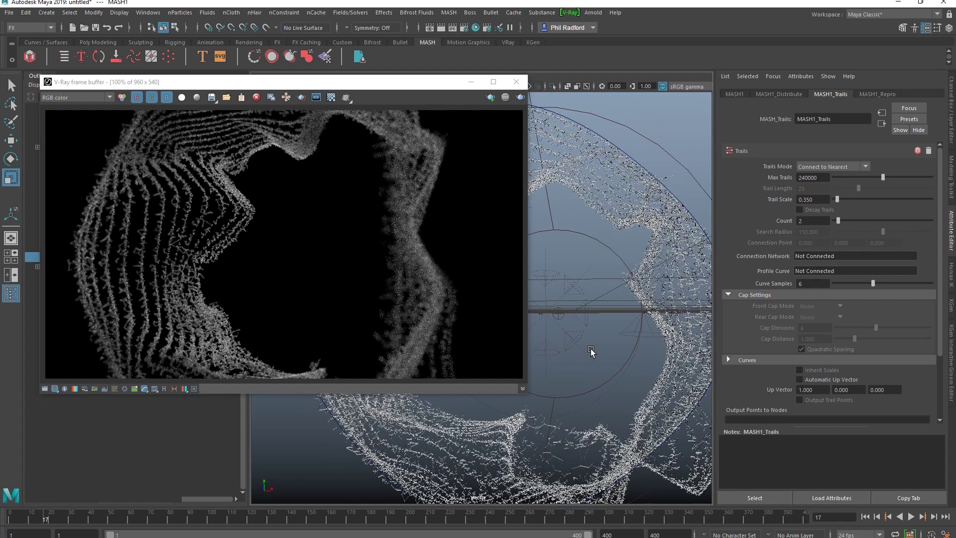
left_click(516, 81)
left_click_drag(555, 245, 493, 264, "alt")
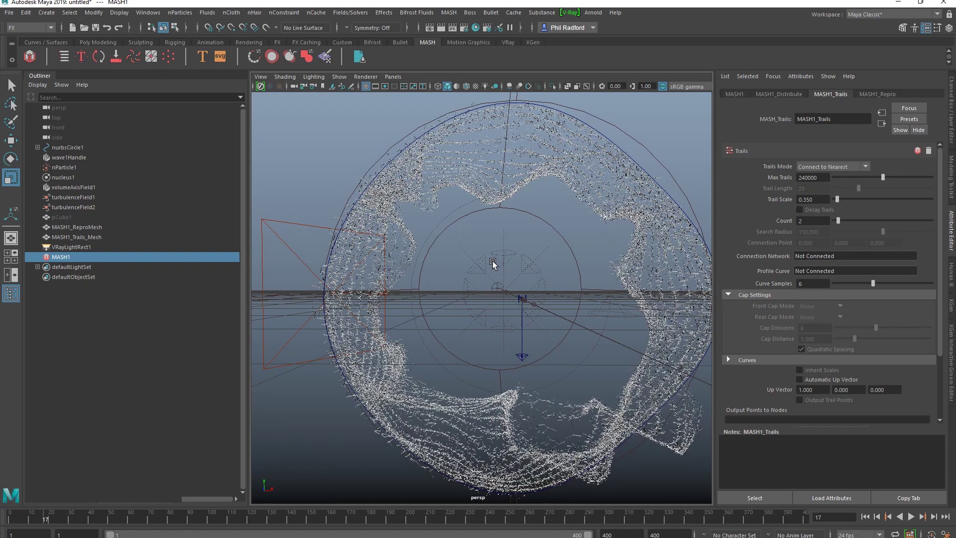
left_click_drag(500, 261, 467, 290, "alt")
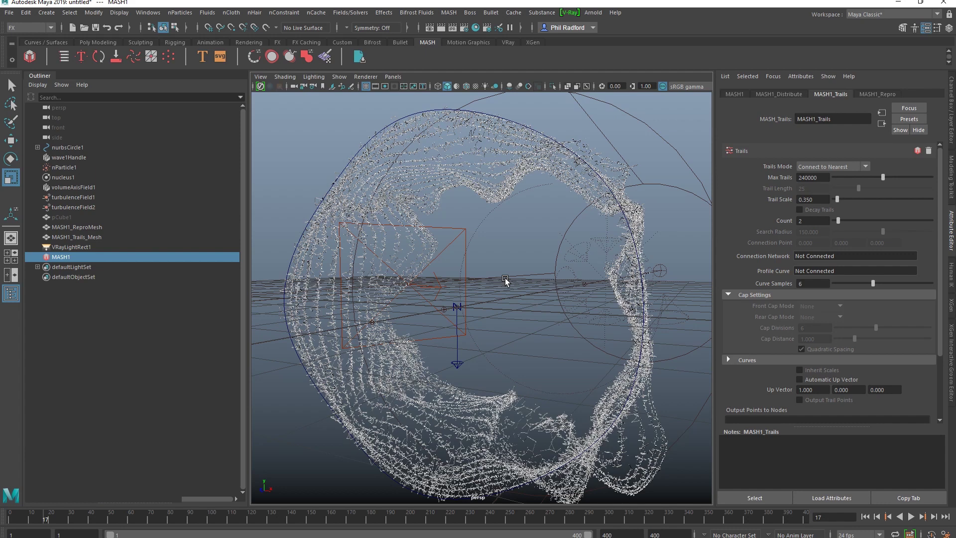
left_click_drag(505, 280, 491, 309, "alt")
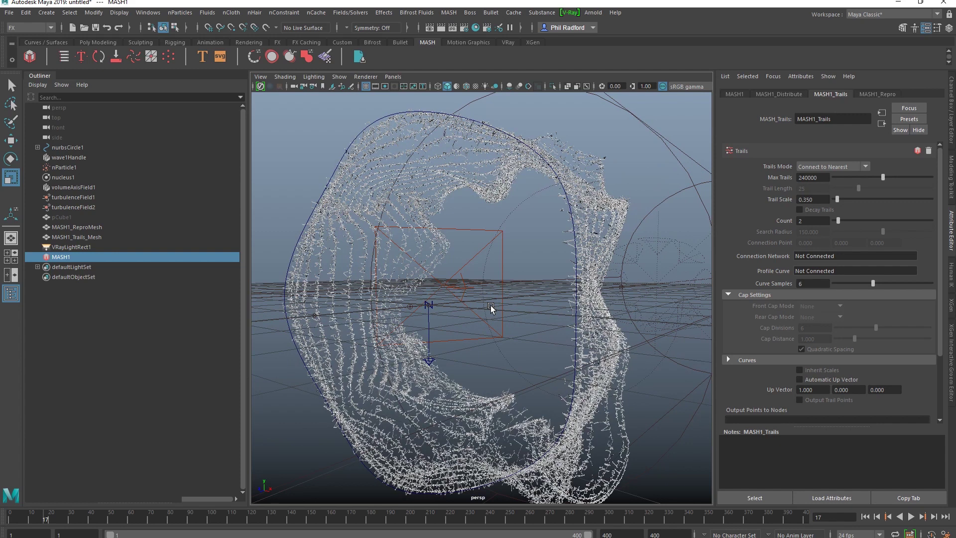
mouse_move(493, 324)
left_mouse_down("alt")
mouse_move(488, 334)
mouse_move(497, 330)
left_mouse_up("alt")
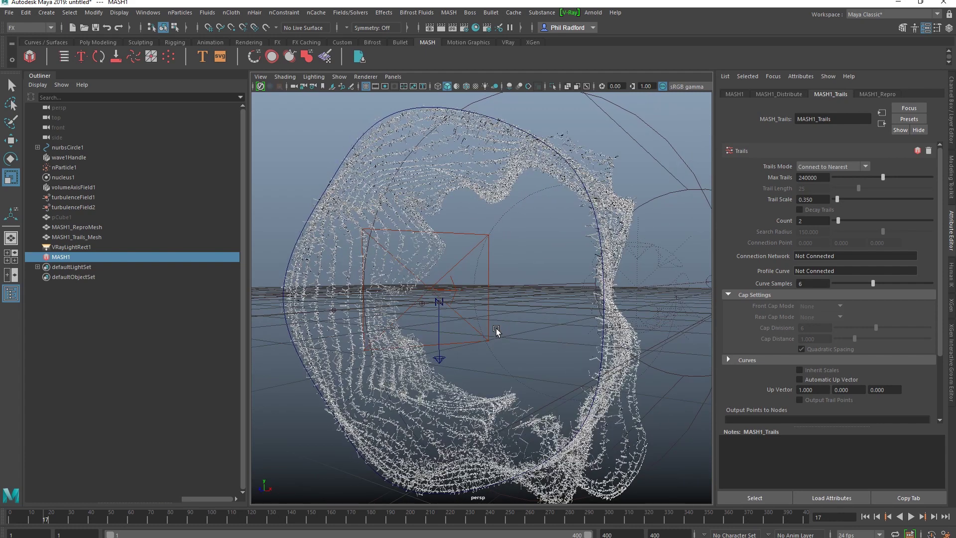